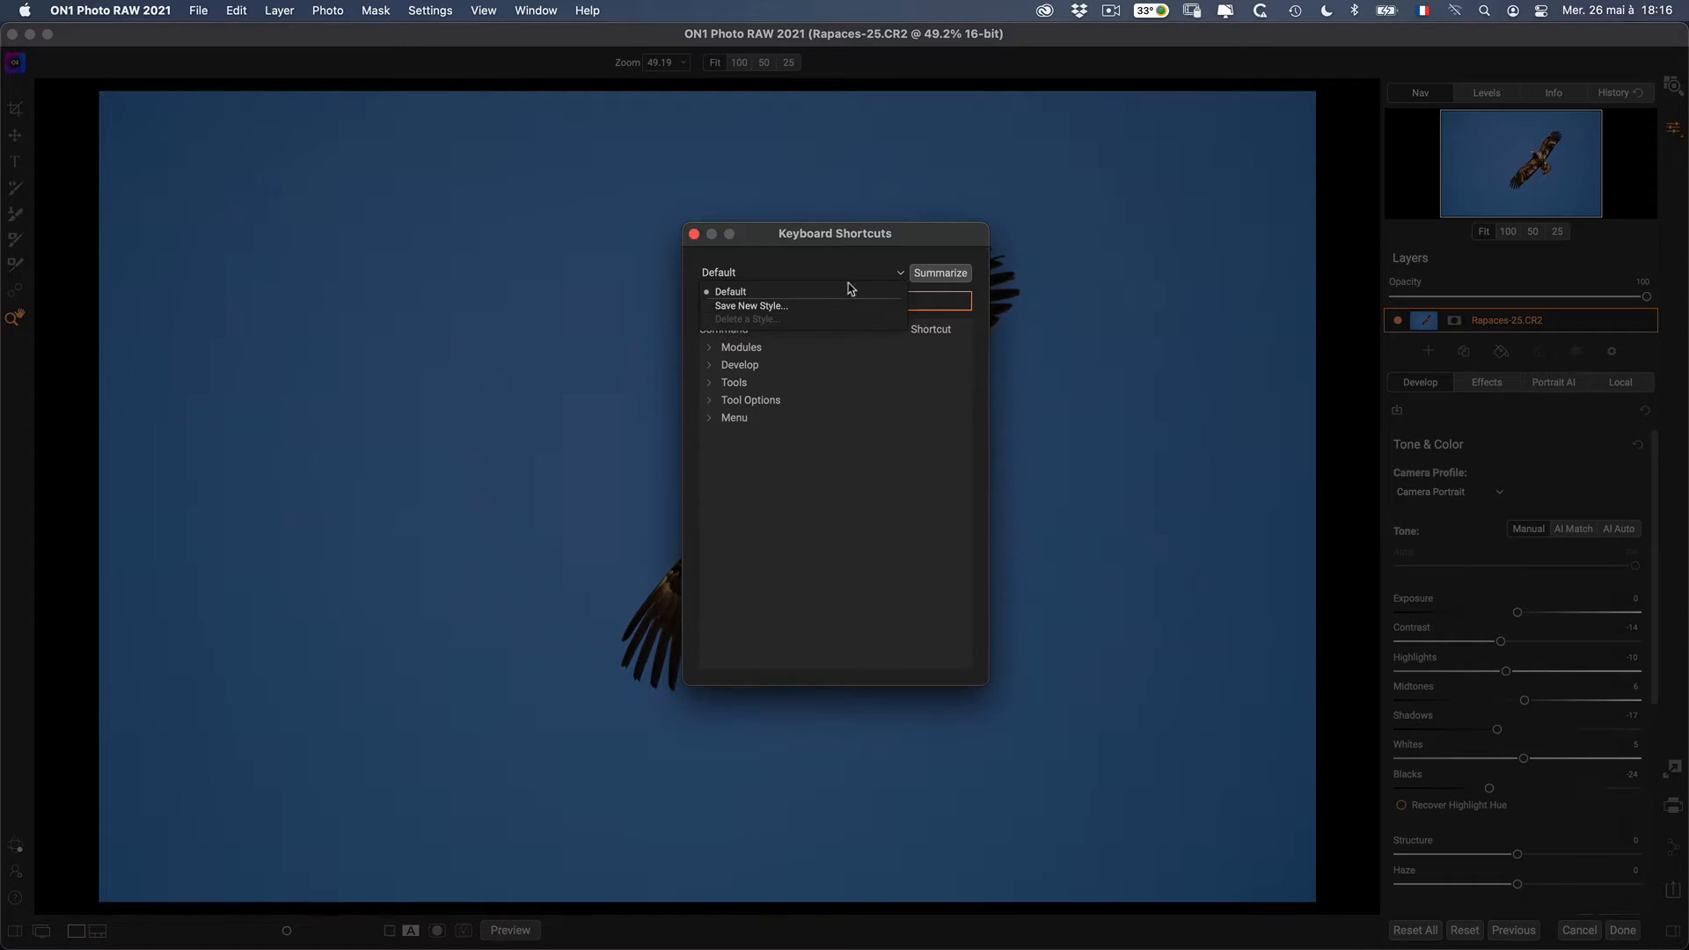
- Save a new keyboard shortcut style named with the photographer's first name, and keep it selected as the active style
{"action": "left_click", "coordinate": [763, 306]}
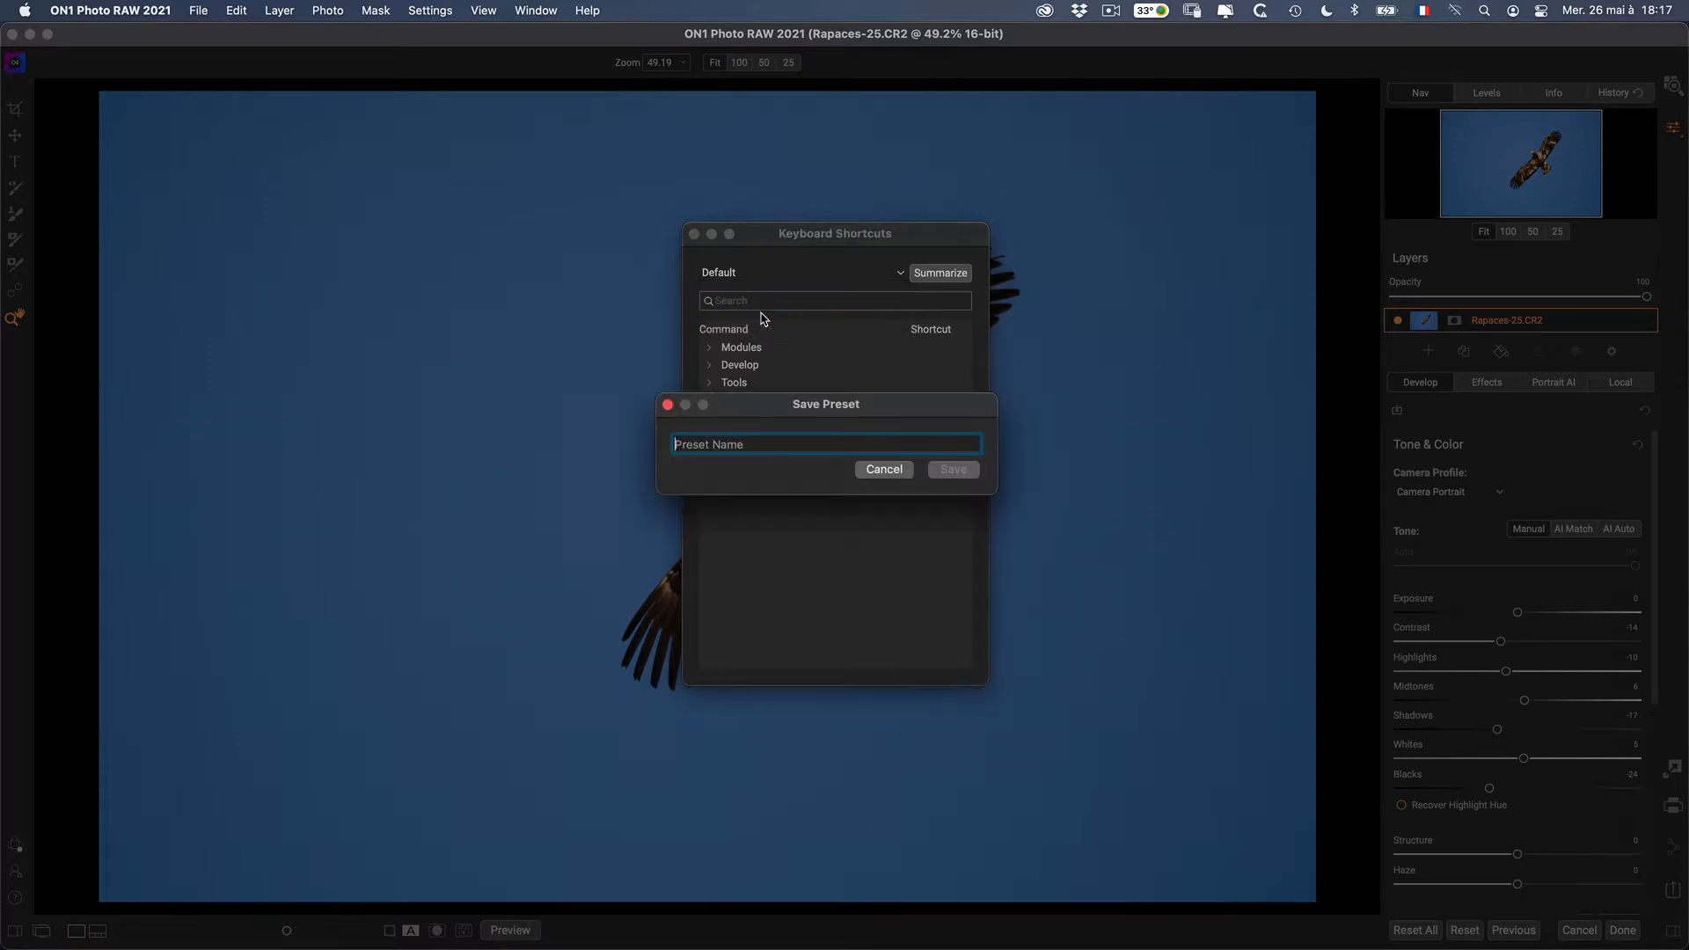
{"action": "type", "text": "David"}
{"action": "key", "text": "Return"}
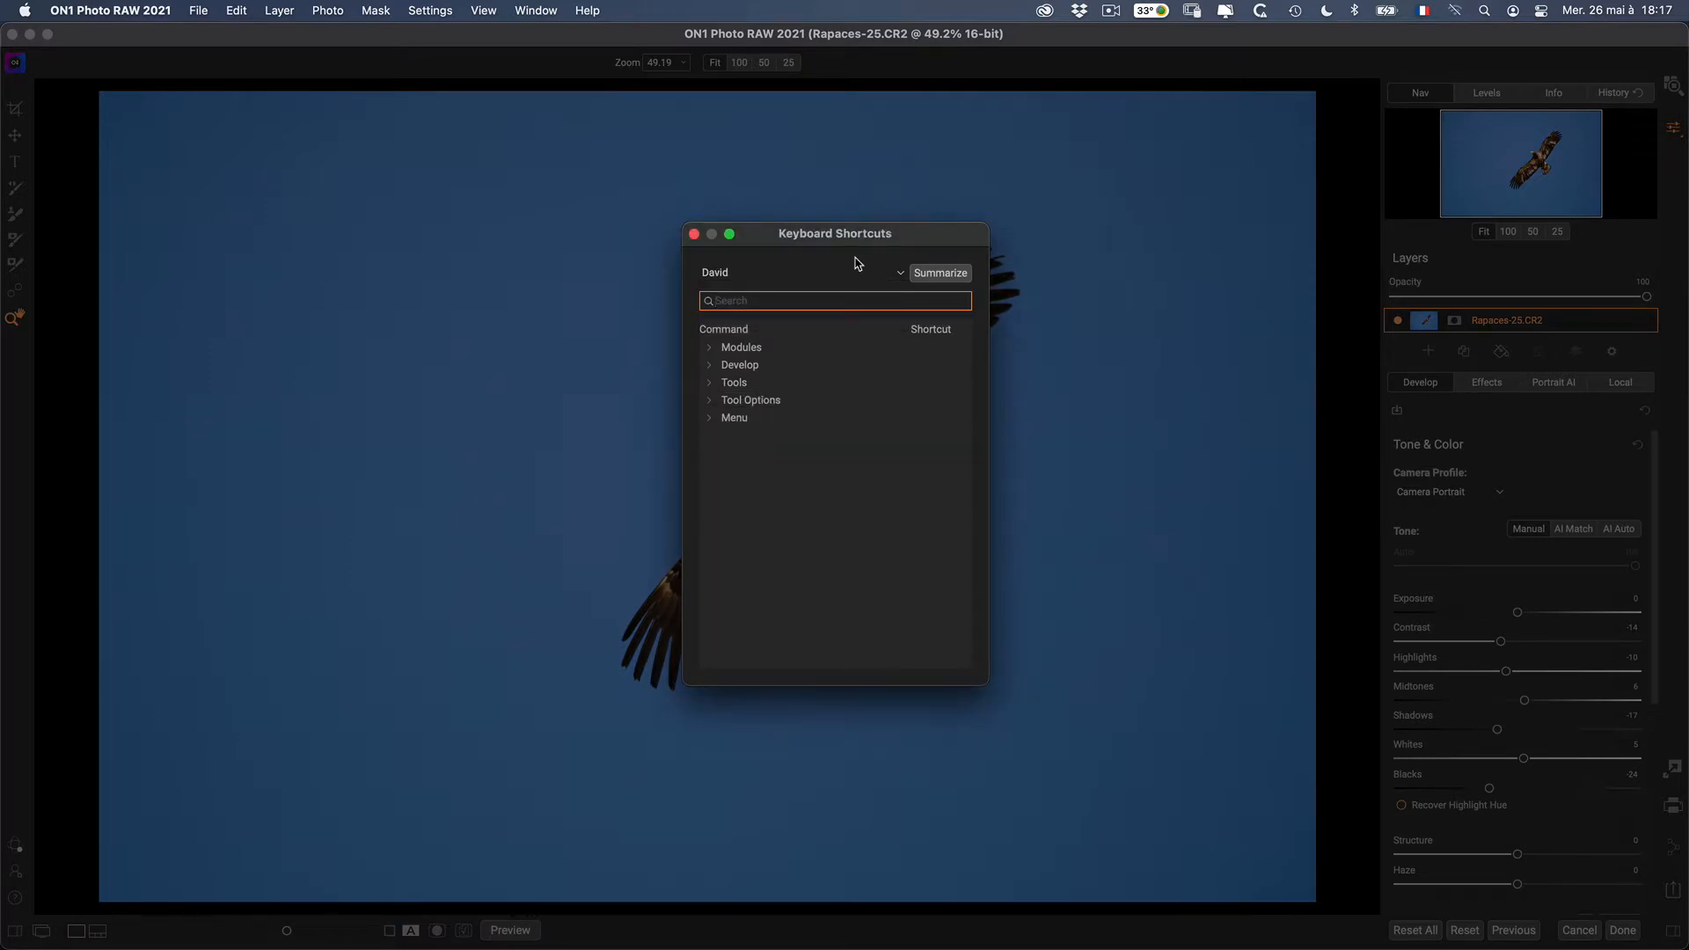
{"action": "left_click", "coordinate": [900, 272]}
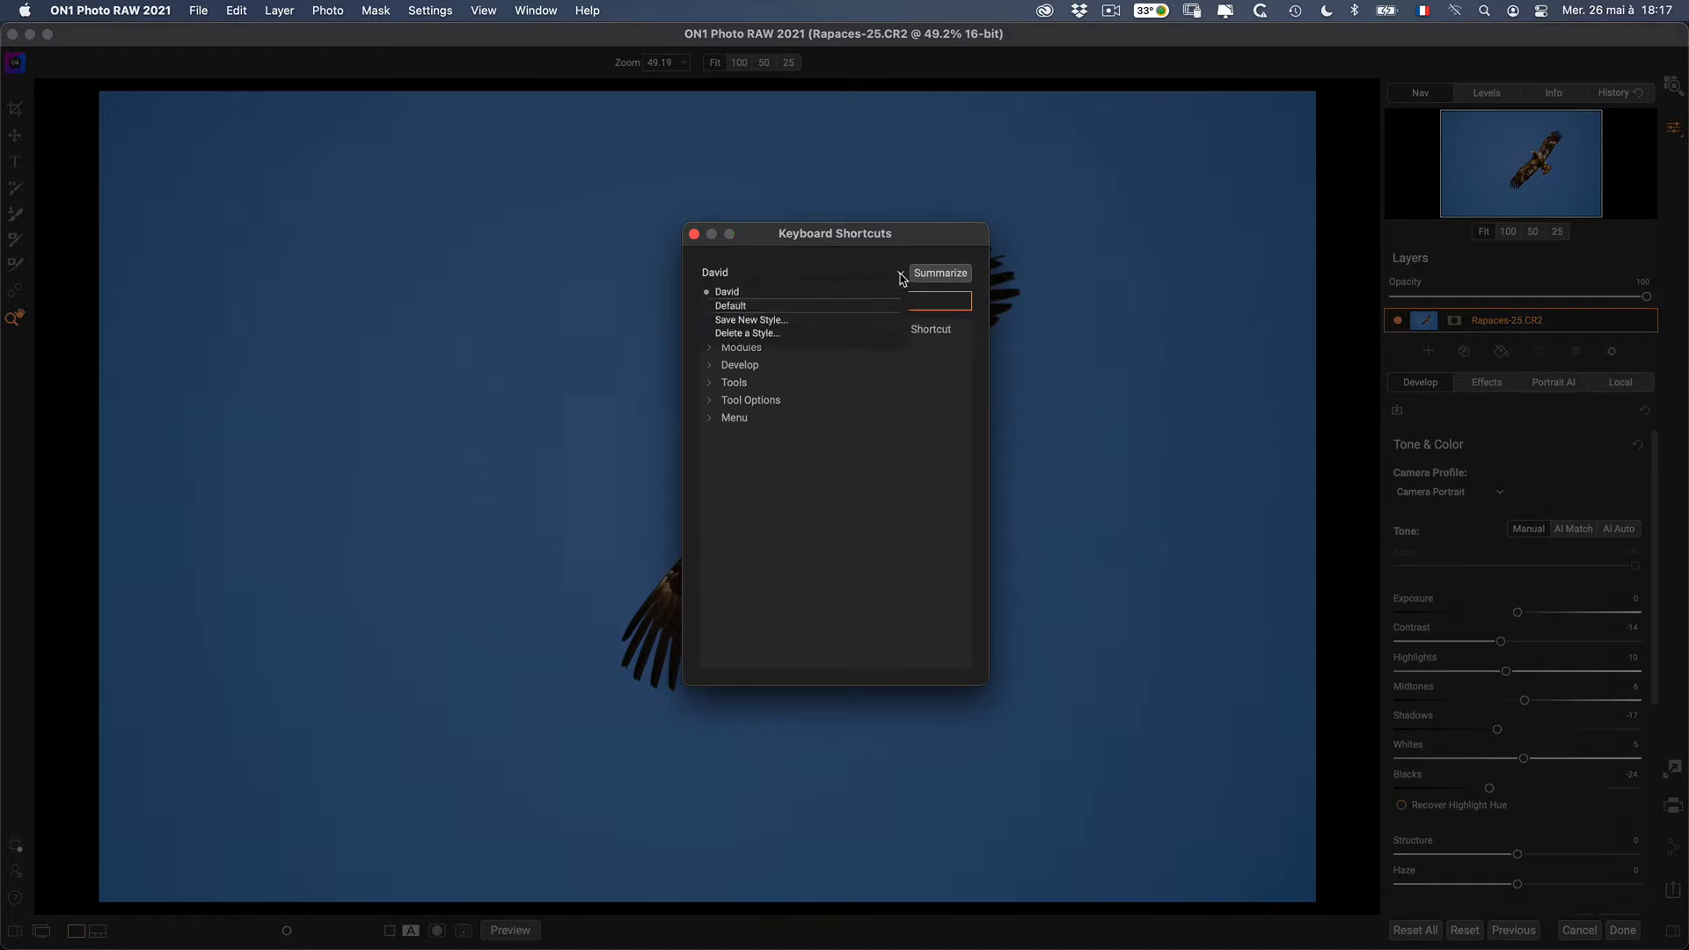
{"action": "left_click", "coordinate": [742, 293]}
- Examine the shortcuts assigned to the commands in the Modules, Develop and Tools categories of the custom style
{"action": "left_click", "coordinate": [710, 347]}
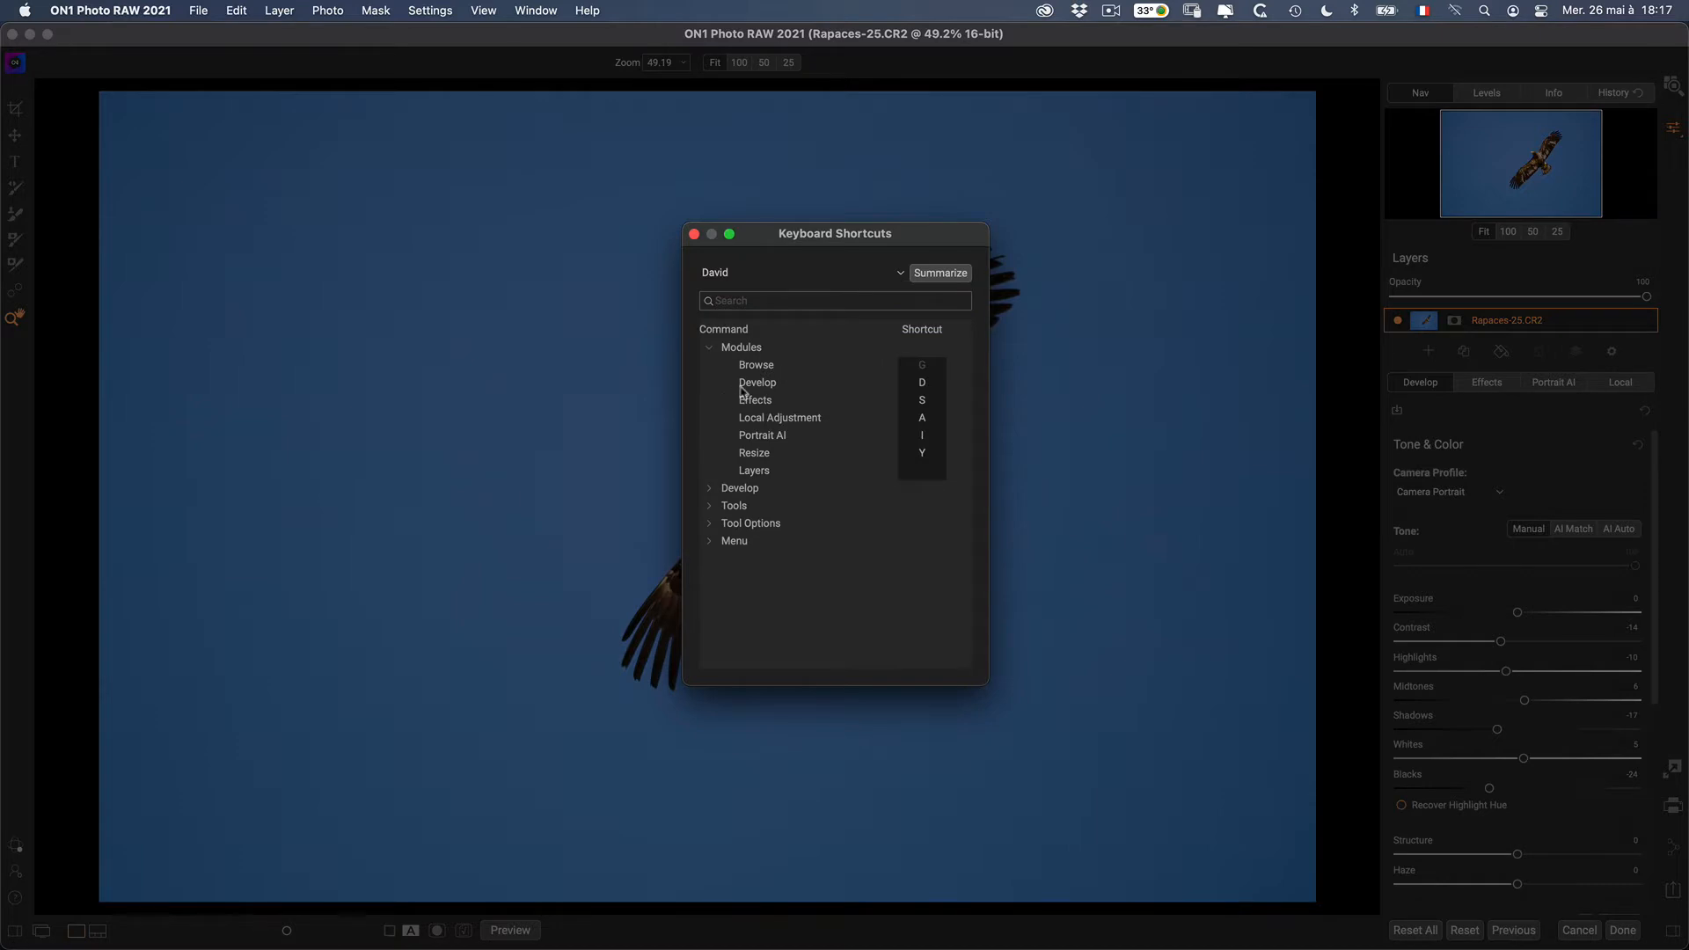
{"action": "left_click", "coordinate": [723, 493]}
{"action": "scroll", "coordinate": [801, 572], "scroll_direction": "down", "scroll_amount": 3}
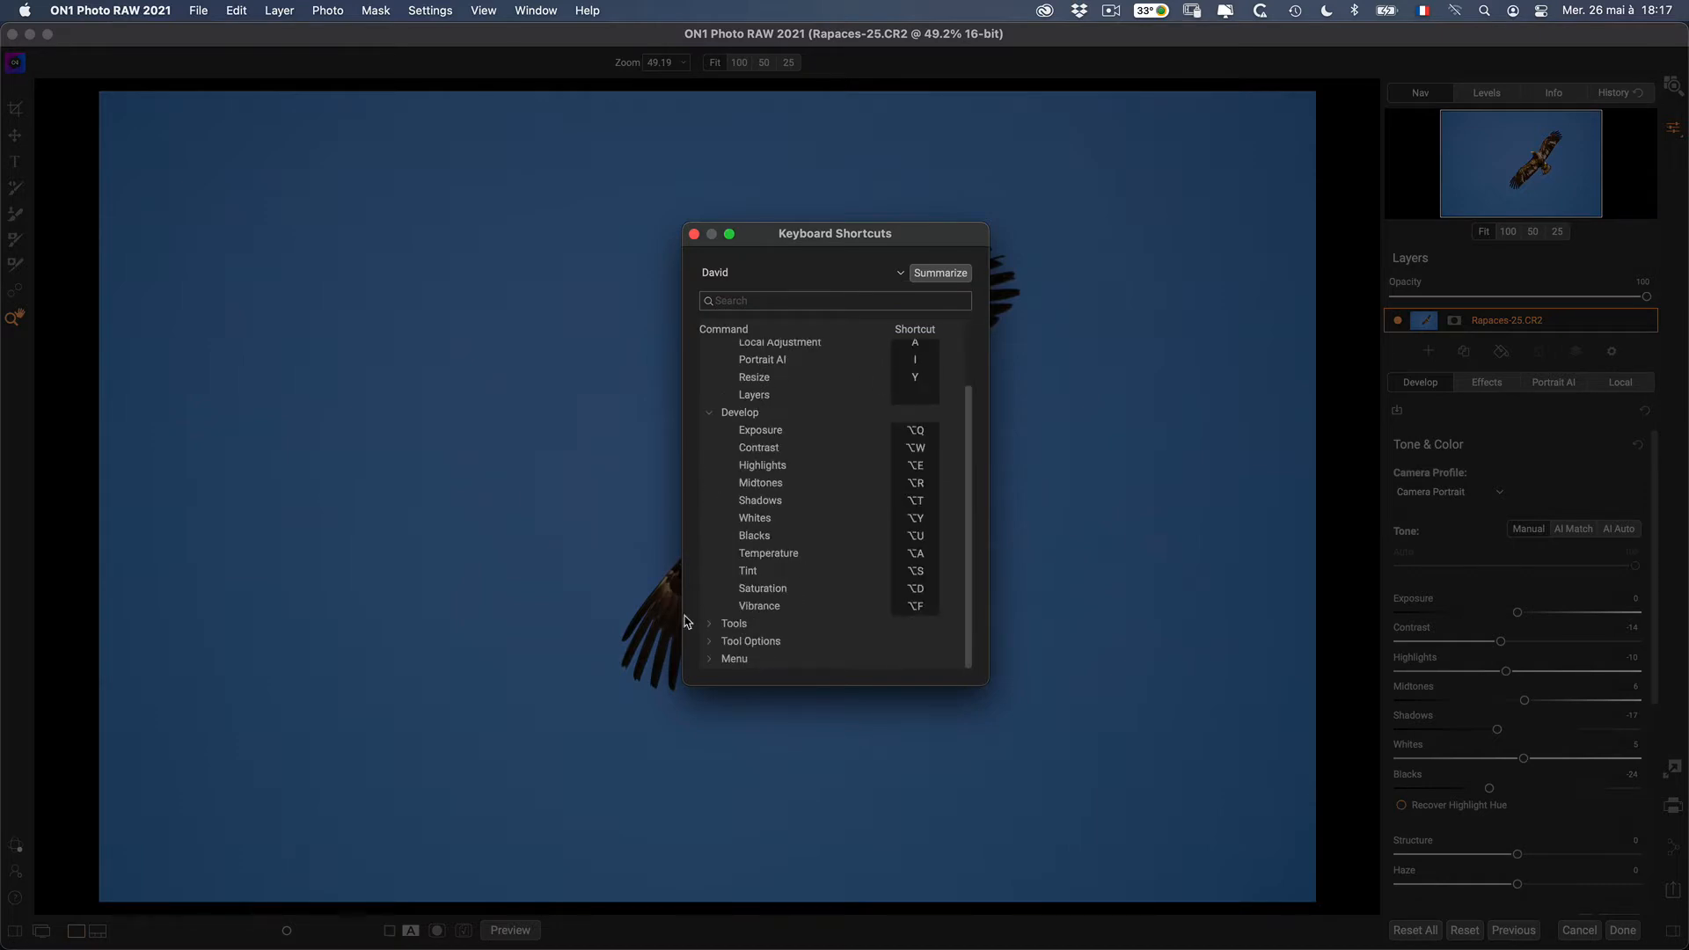
{"action": "left_click", "coordinate": [709, 630]}
{"action": "scroll", "coordinate": [781, 616], "scroll_direction": "down", "scroll_amount": 5}
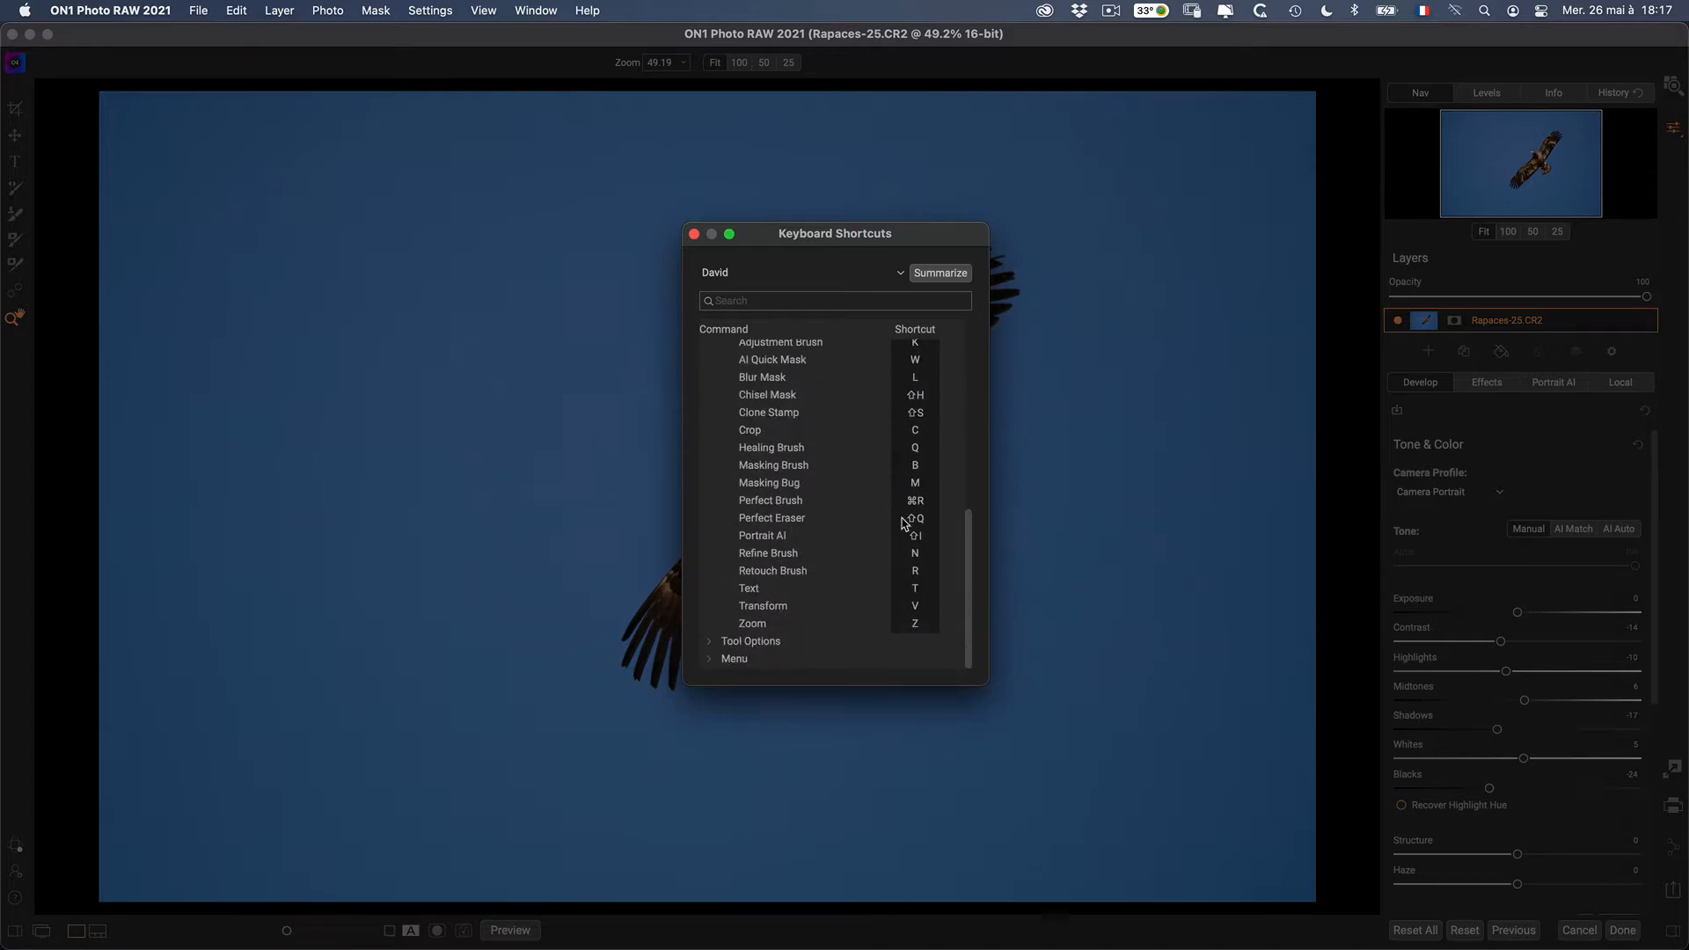
{"action": "scroll", "coordinate": [880, 464], "scroll_direction": "up", "scroll_amount": 3}
{"action": "scroll", "coordinate": [880, 465], "scroll_direction": "up", "scroll_amount": 4}
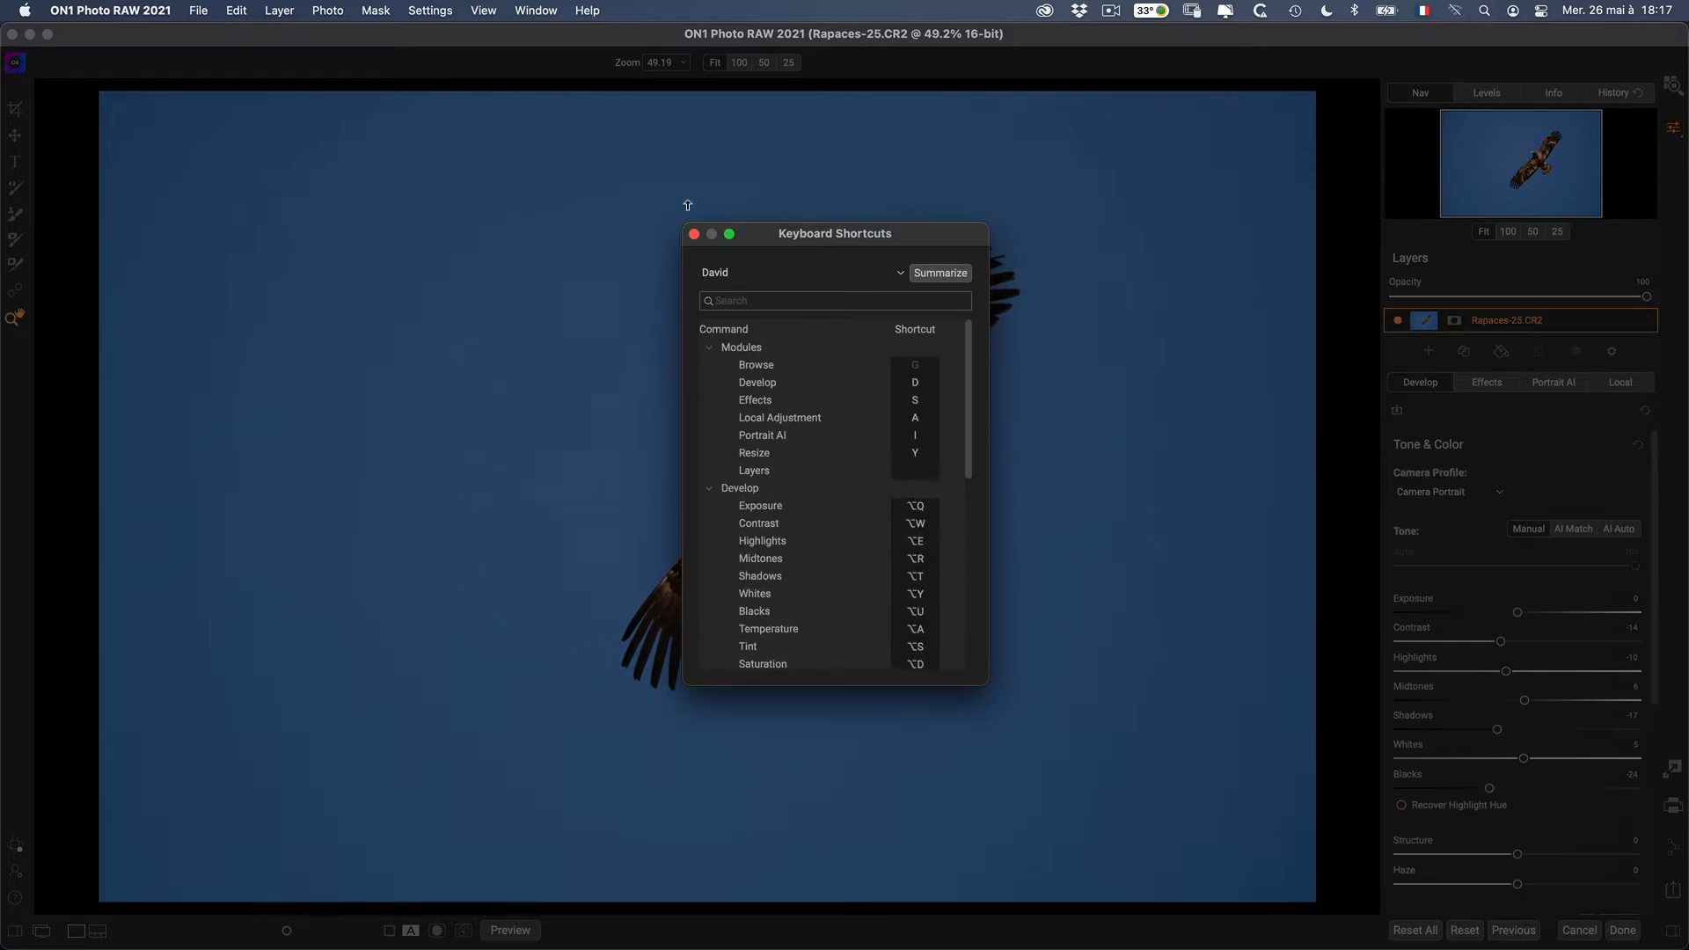
{"action": "left_click", "coordinate": [376, 10]}
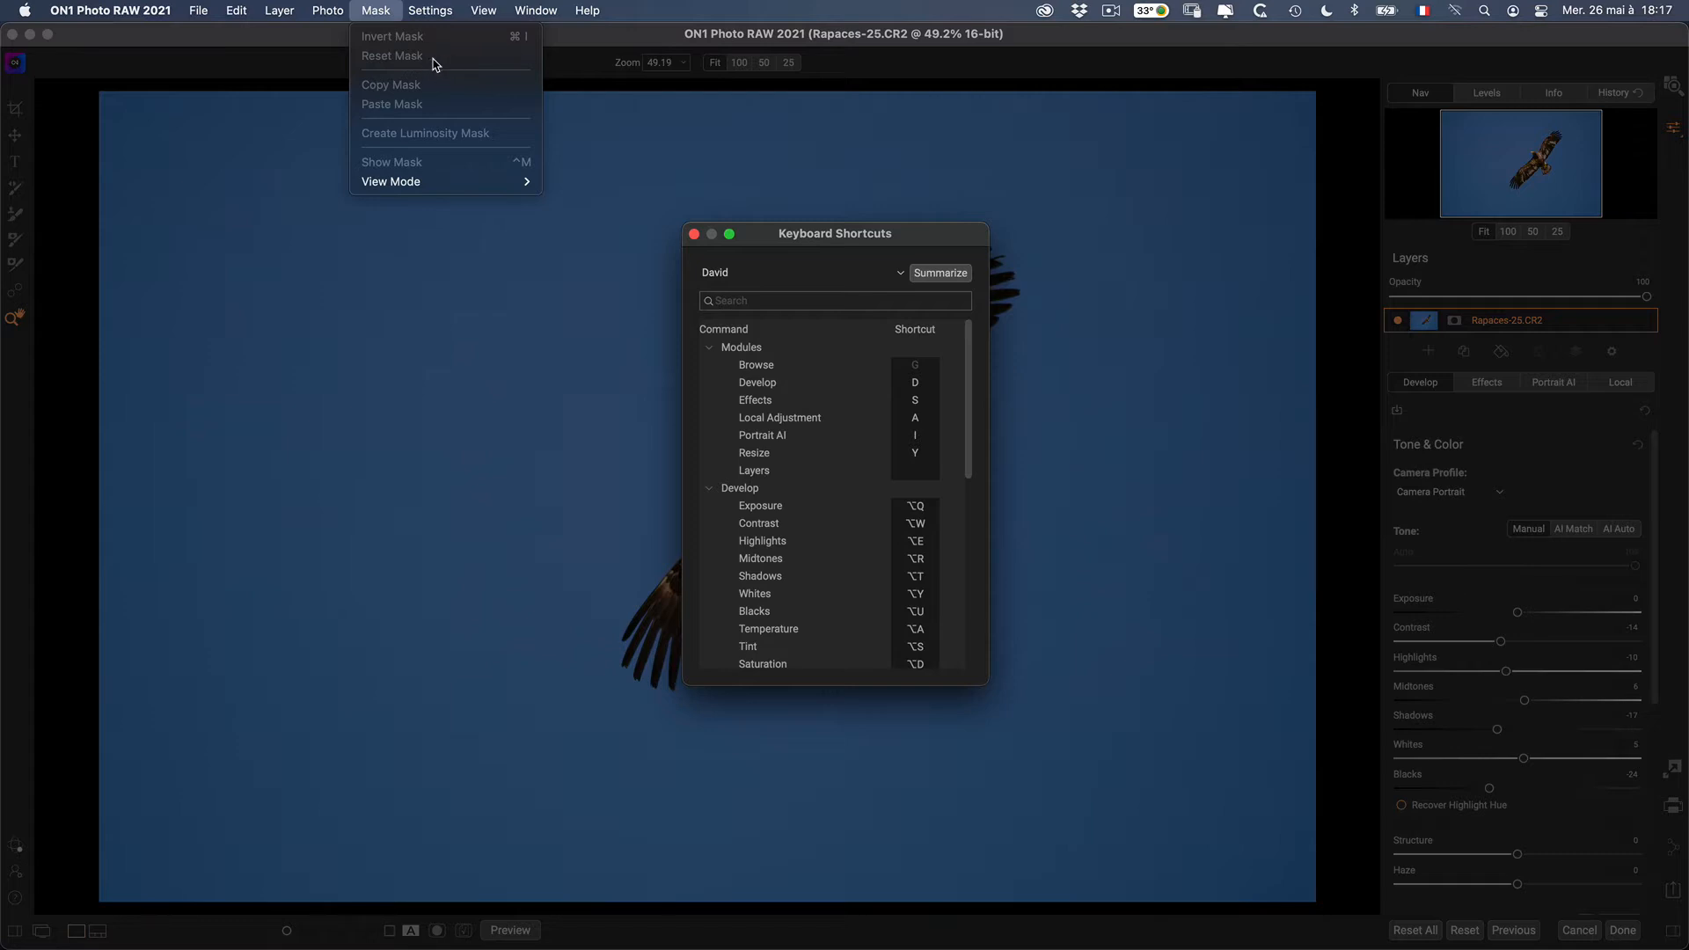
{"action": "left_click", "coordinate": [968, 417]}
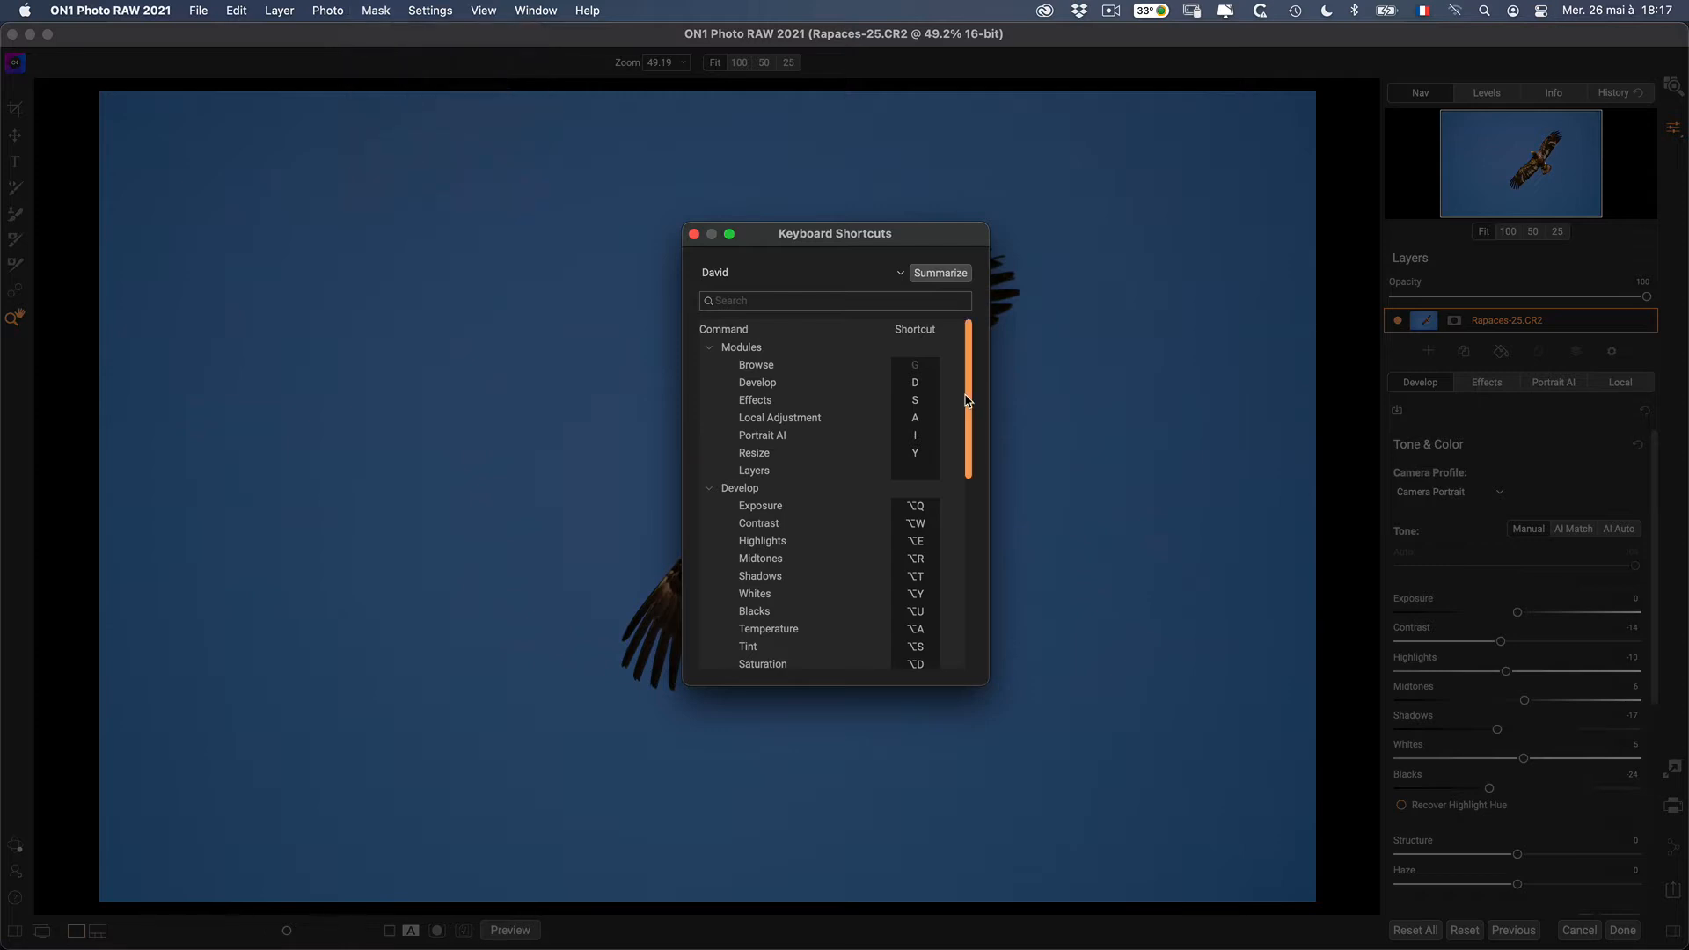
- Assign the shortcut E to the Effects module, accept clearing it from Photo View, and close the keyboard shortcuts
{"action": "left_click", "coordinate": [917, 404]}
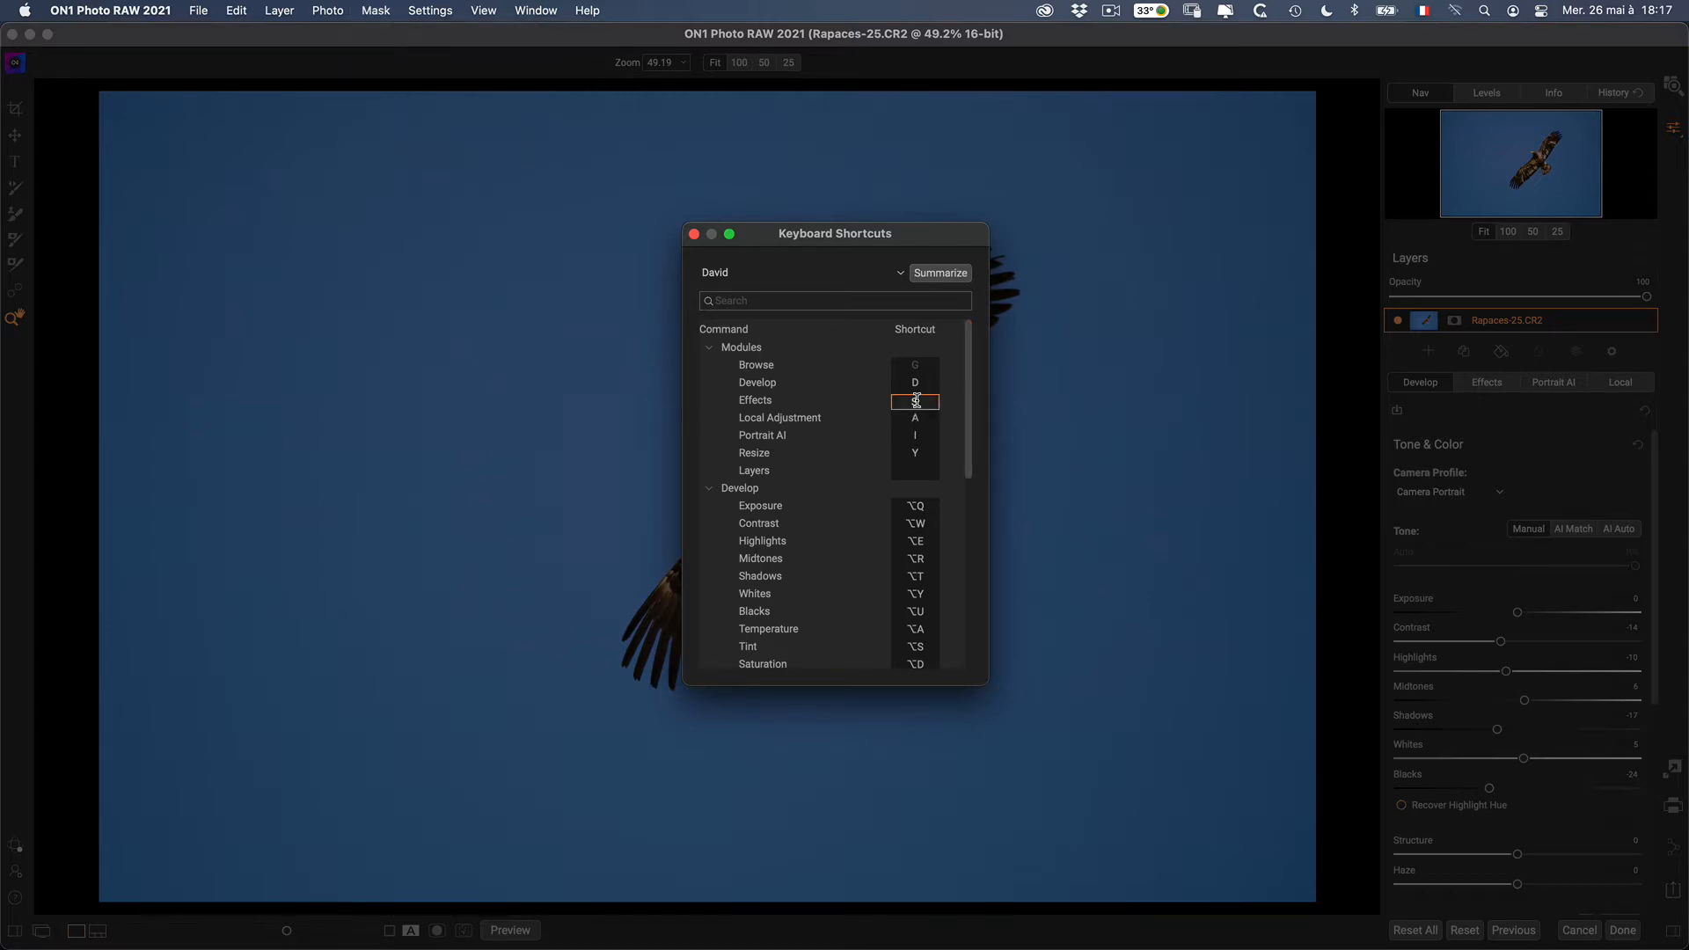
{"action": "double_click", "coordinate": [923, 402]}
{"action": "double_click", "coordinate": [920, 402]}
{"action": "left_click", "coordinate": [903, 402]}
{"action": "double_click", "coordinate": [927, 401]}
{"action": "key", "text": "e"}
{"action": "left_click", "coordinate": [966, 411]}
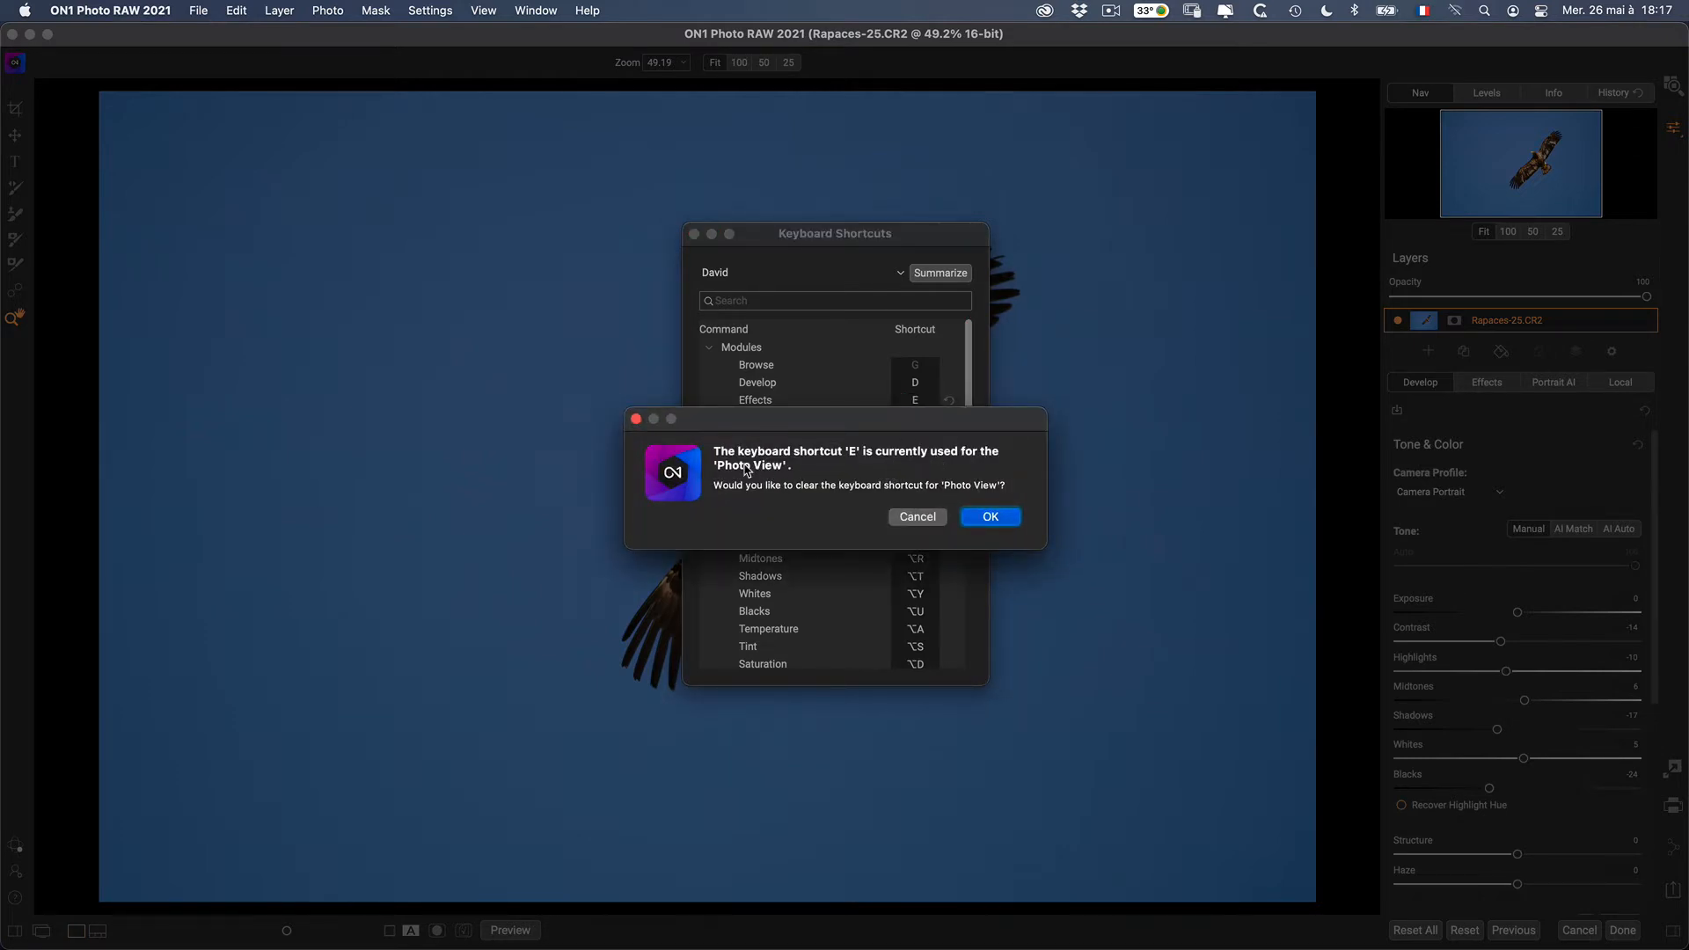
{"action": "left_click", "coordinate": [988, 519]}
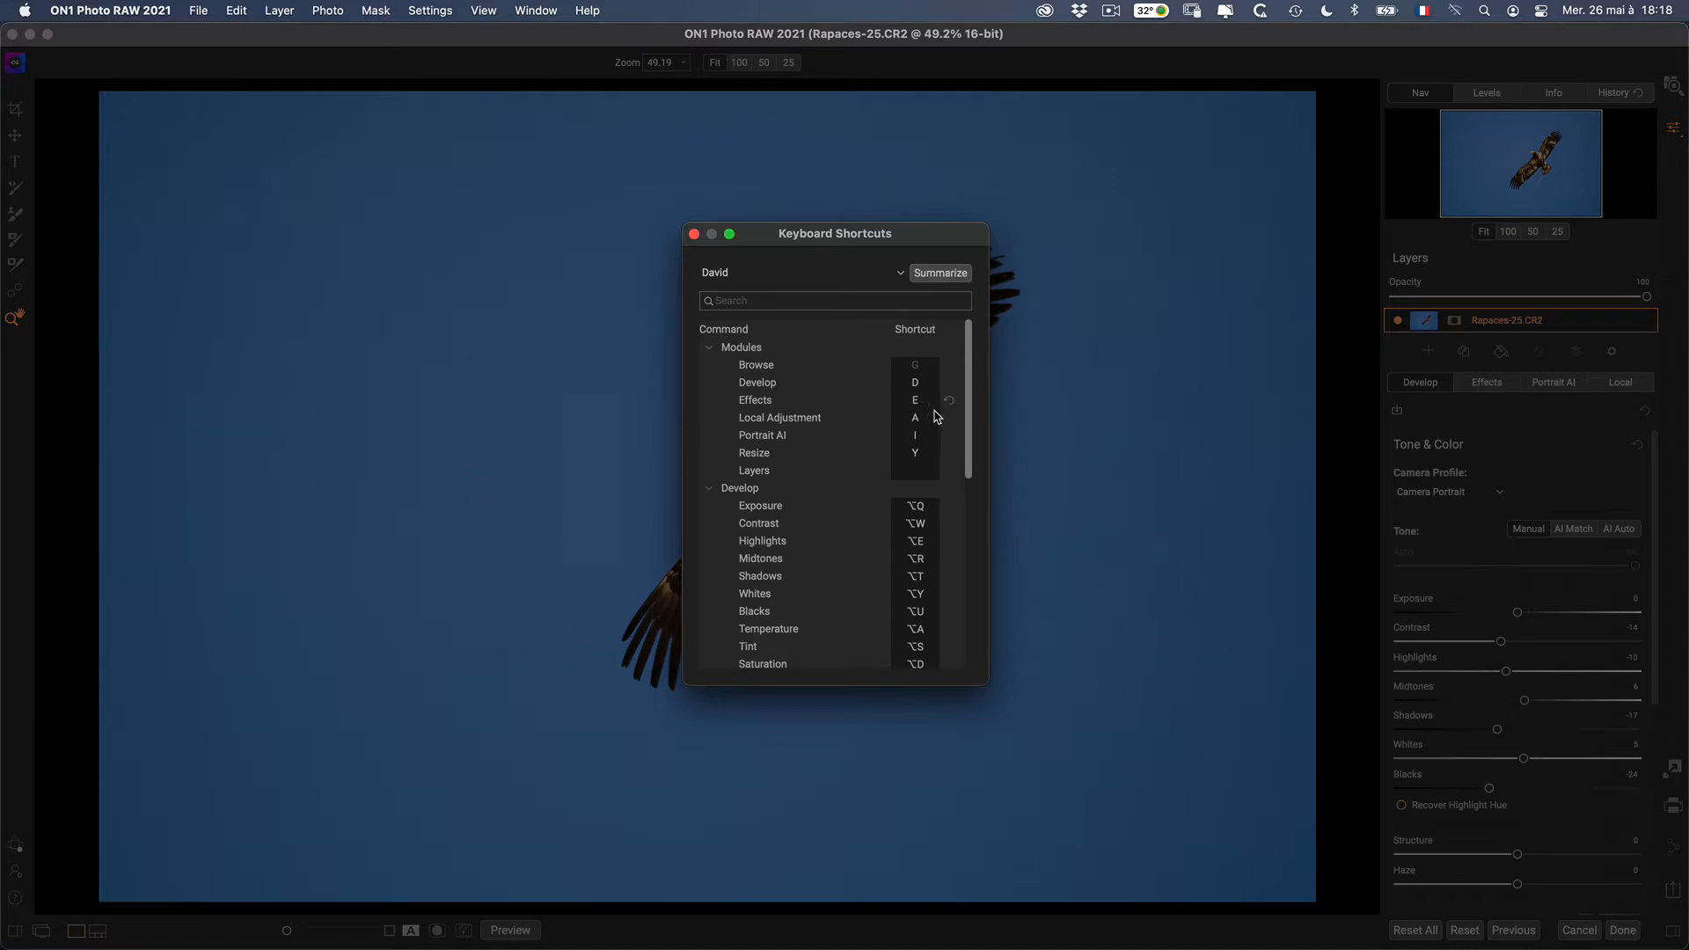
{"action": "left_click", "coordinate": [694, 234]}
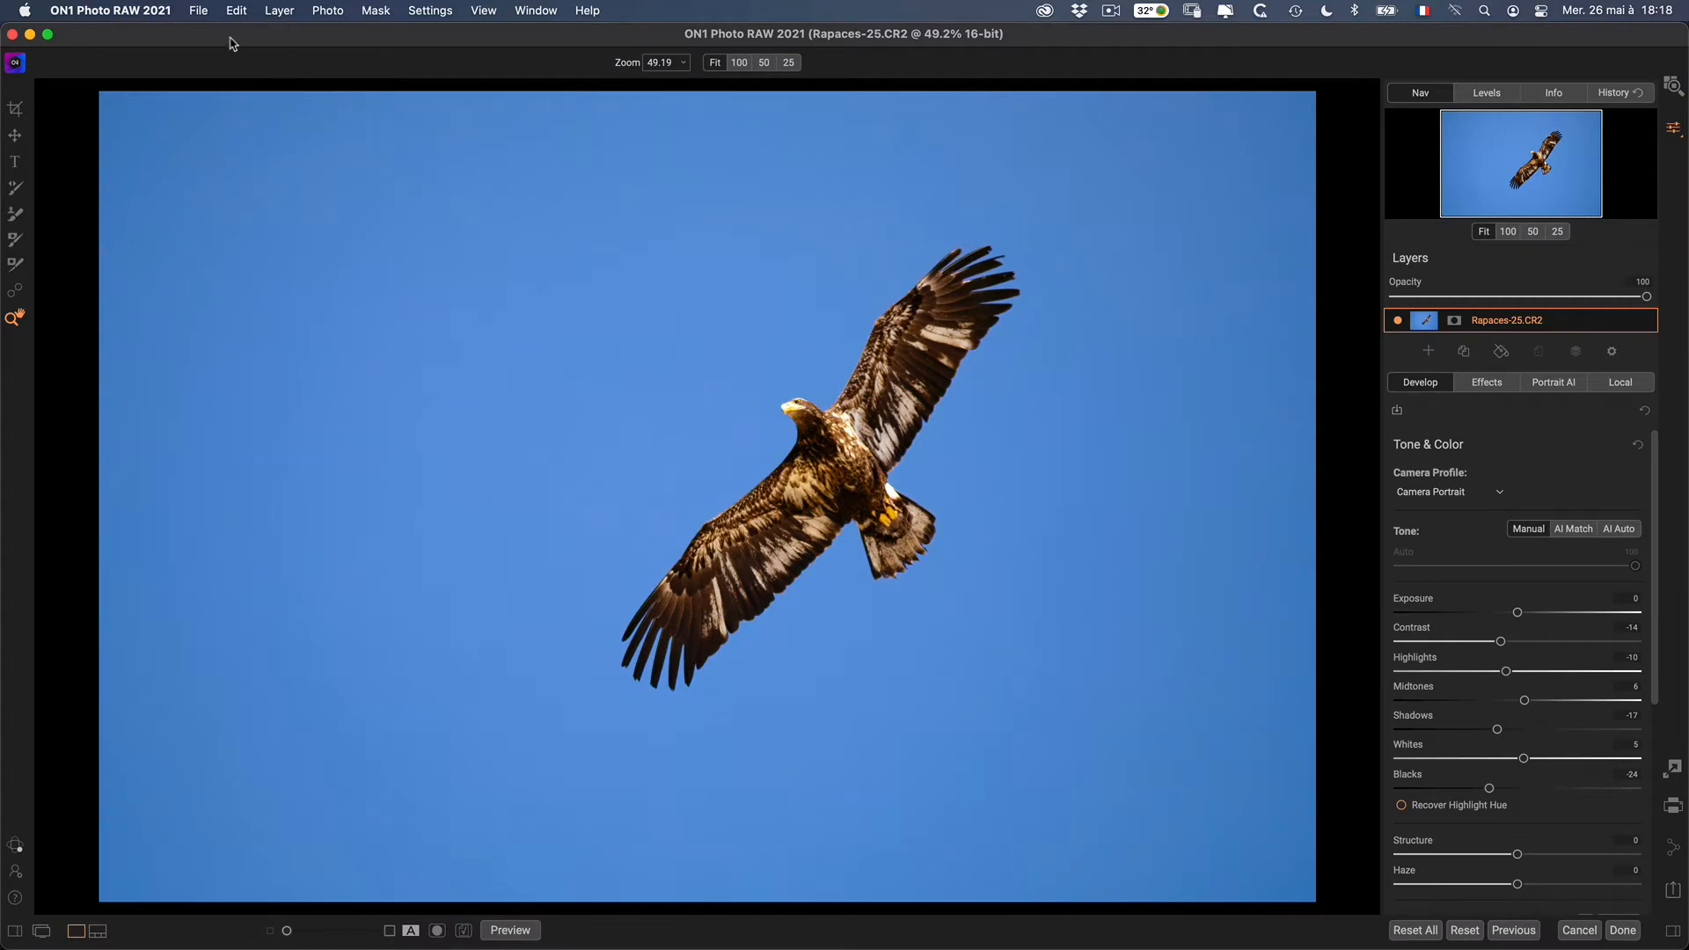
- Reopen the keyboard shortcuts and switch the active style back to Default
{"action": "left_click", "coordinate": [208, 13]}
{"action": "mouse_move", "coordinate": [237, 11]}
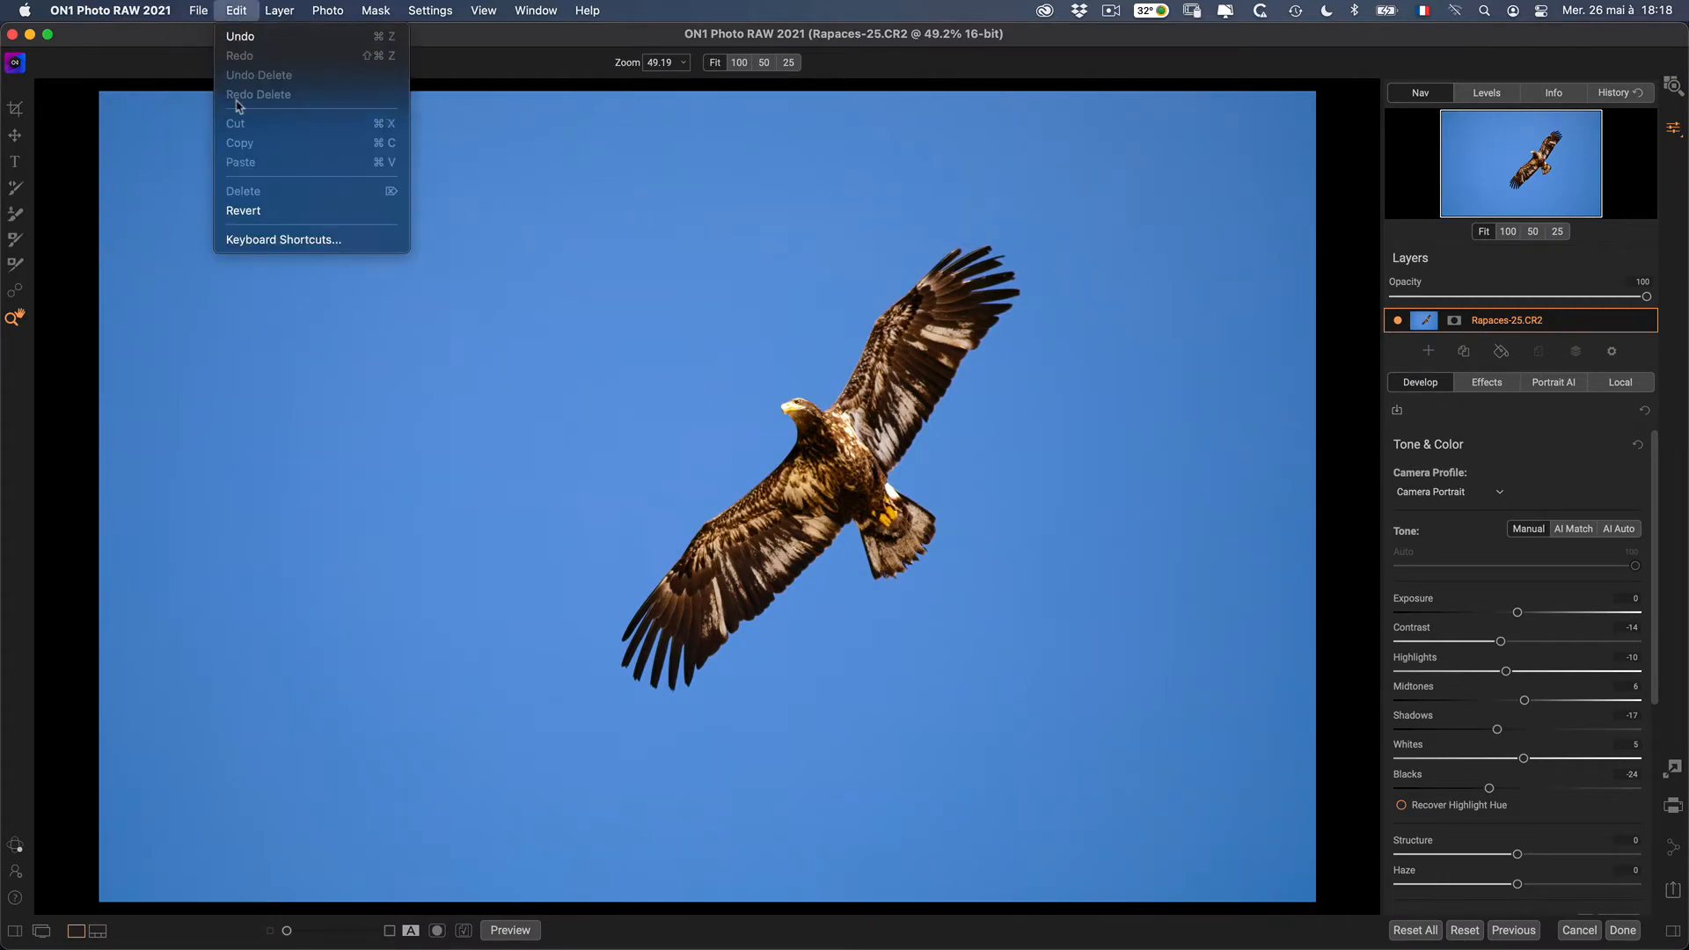
{"action": "left_click", "coordinate": [277, 243]}
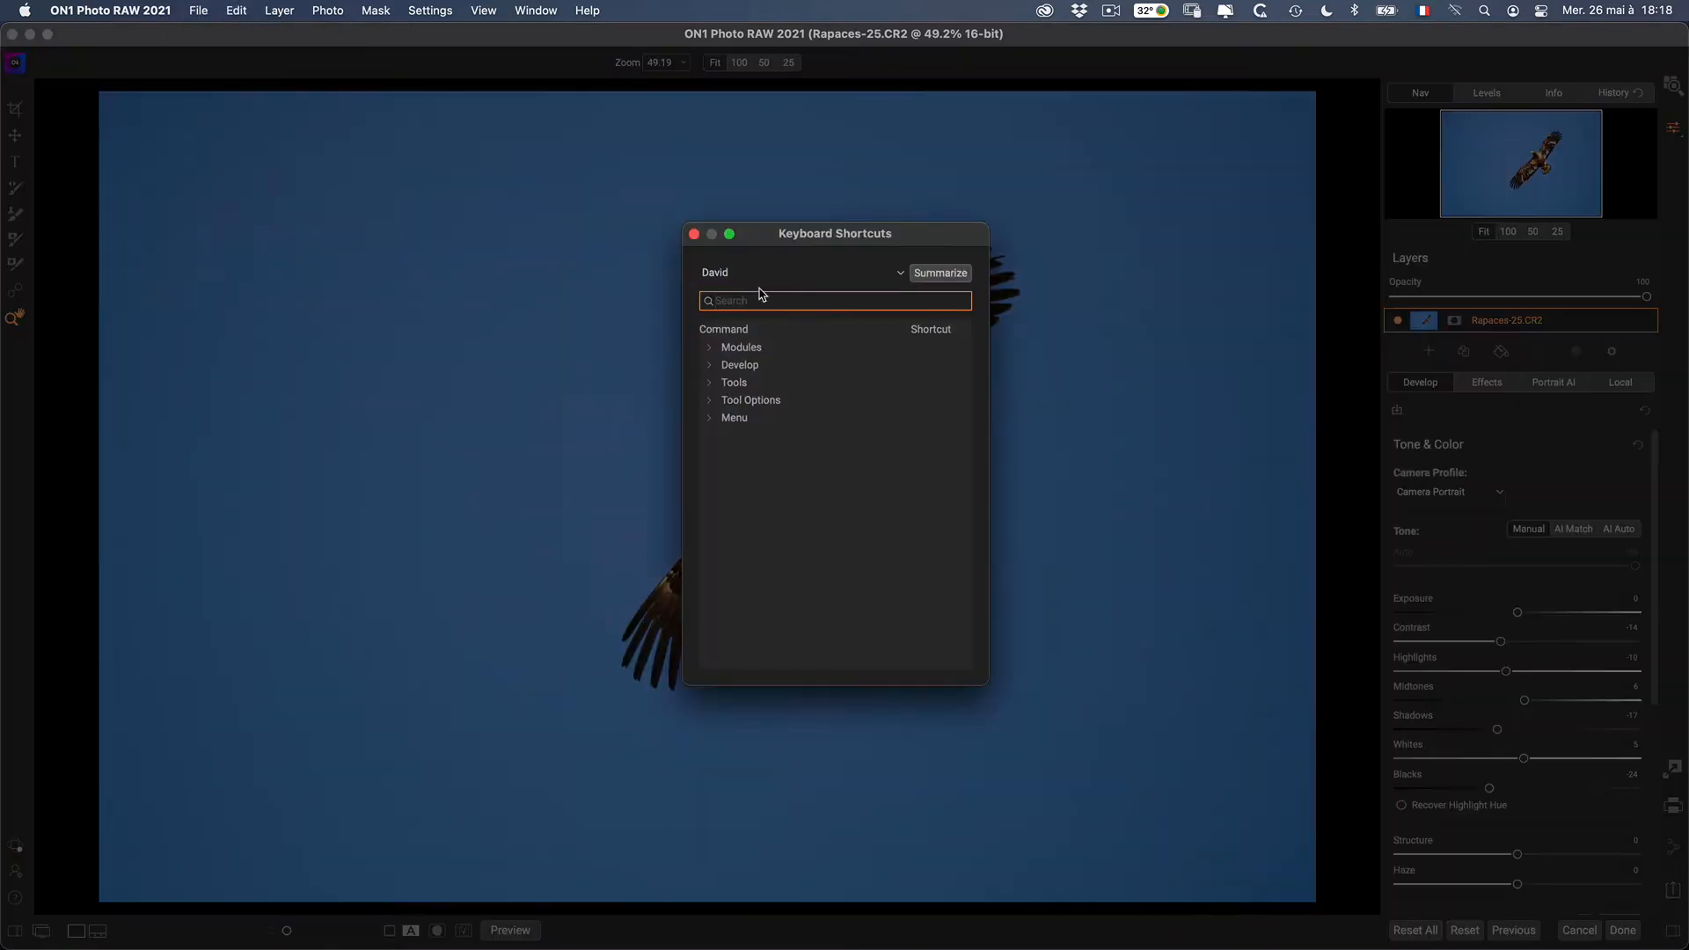
{"action": "left_click", "coordinate": [823, 278]}
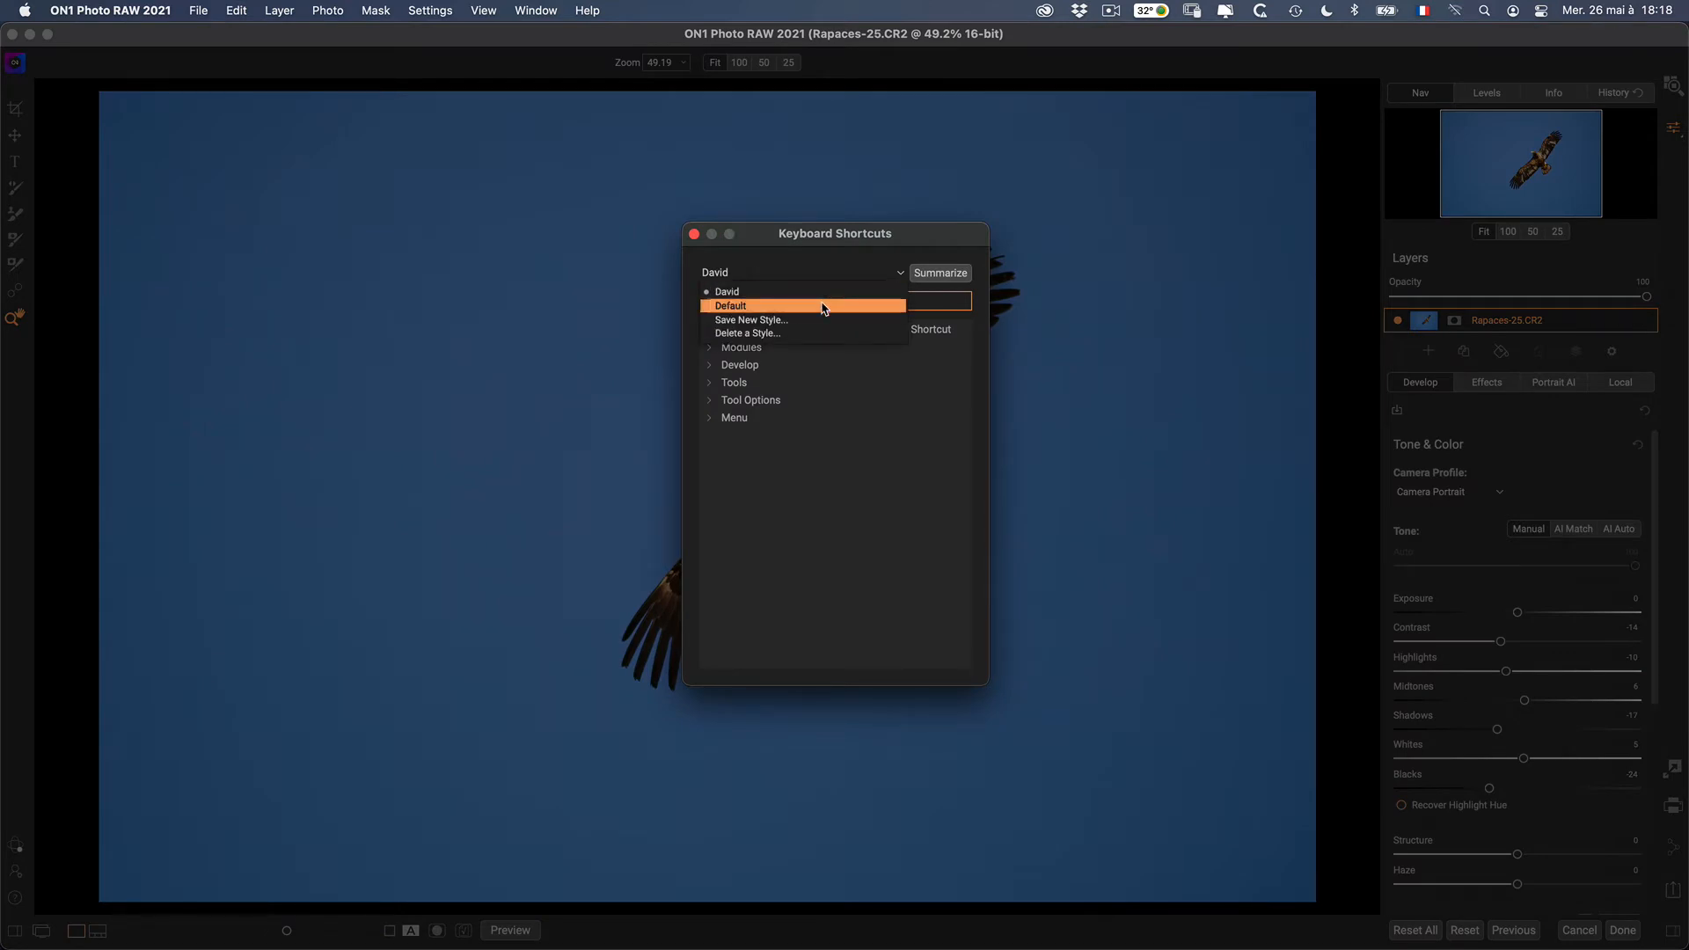
{"action": "left_click", "coordinate": [767, 307]}
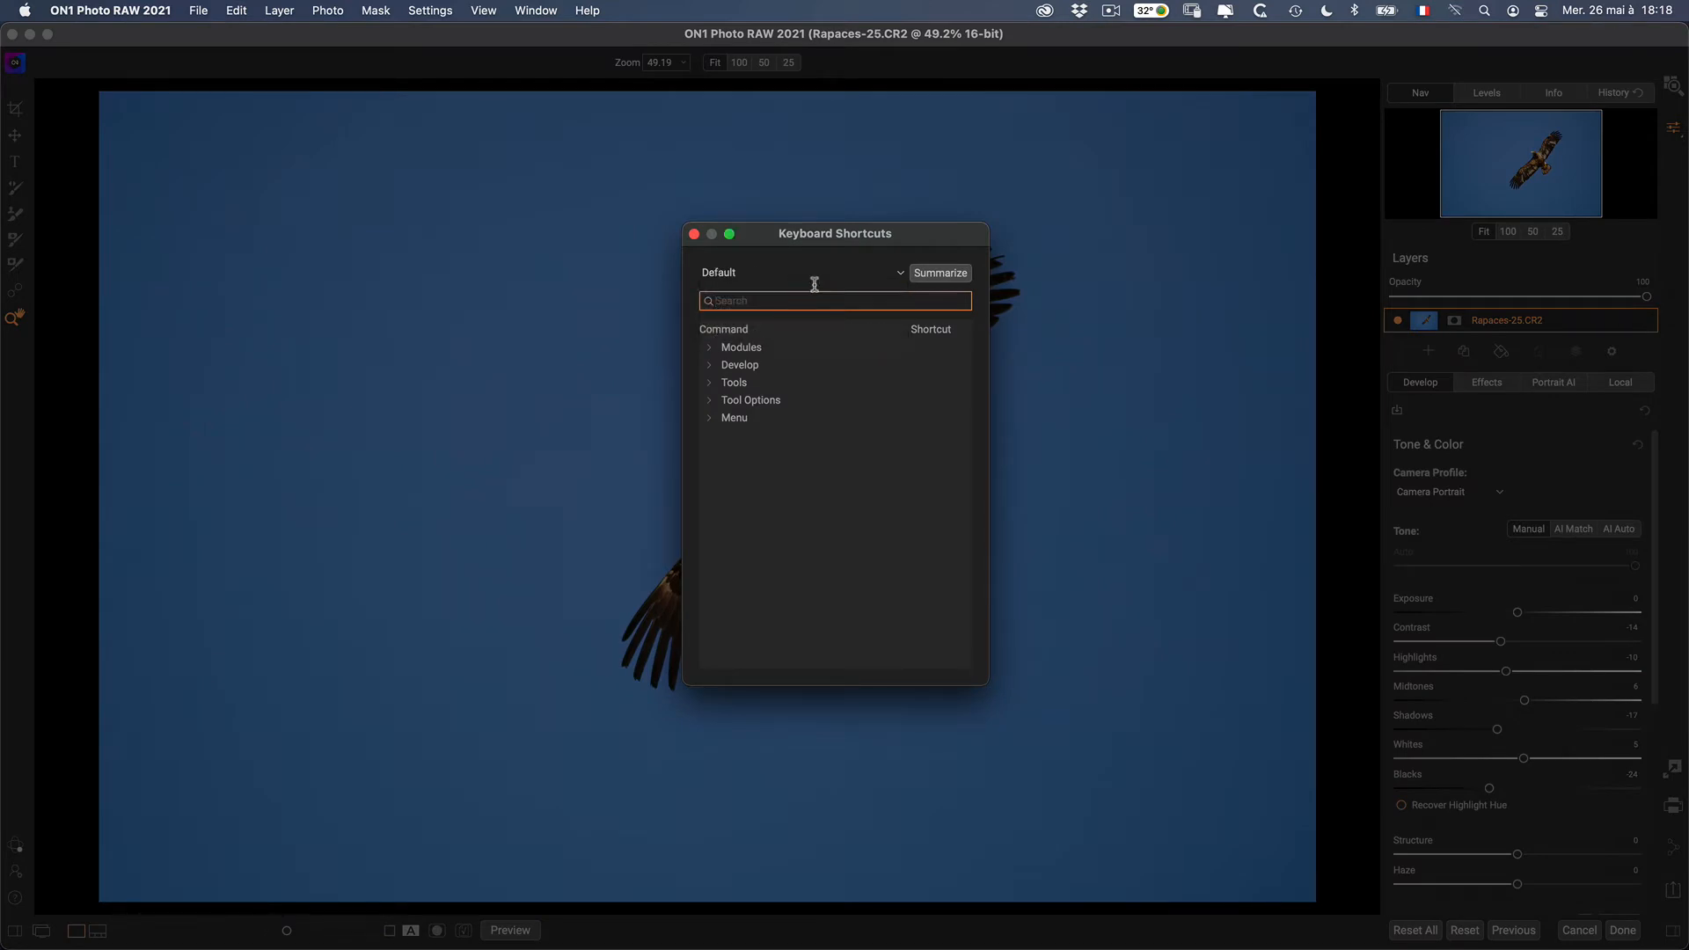
- Delete the custom keyboard shortcut style and close the keyboard shortcuts
{"action": "left_click", "coordinate": [894, 277]}
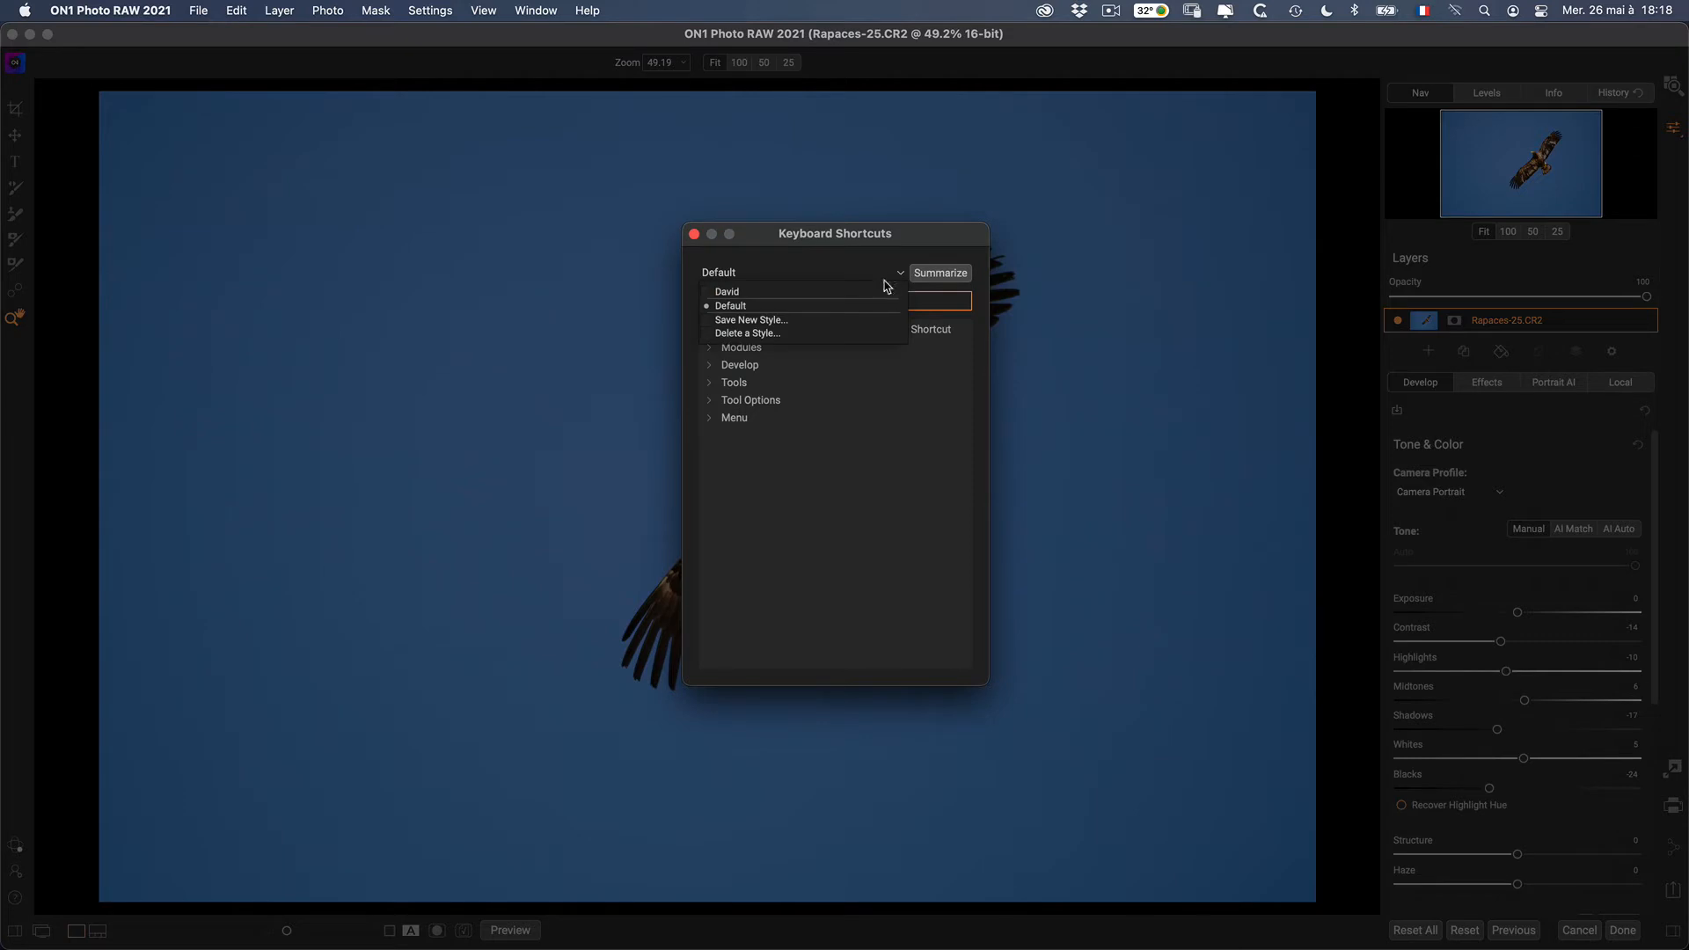
{"action": "left_click", "coordinate": [786, 339]}
{"action": "left_click", "coordinate": [805, 419]}
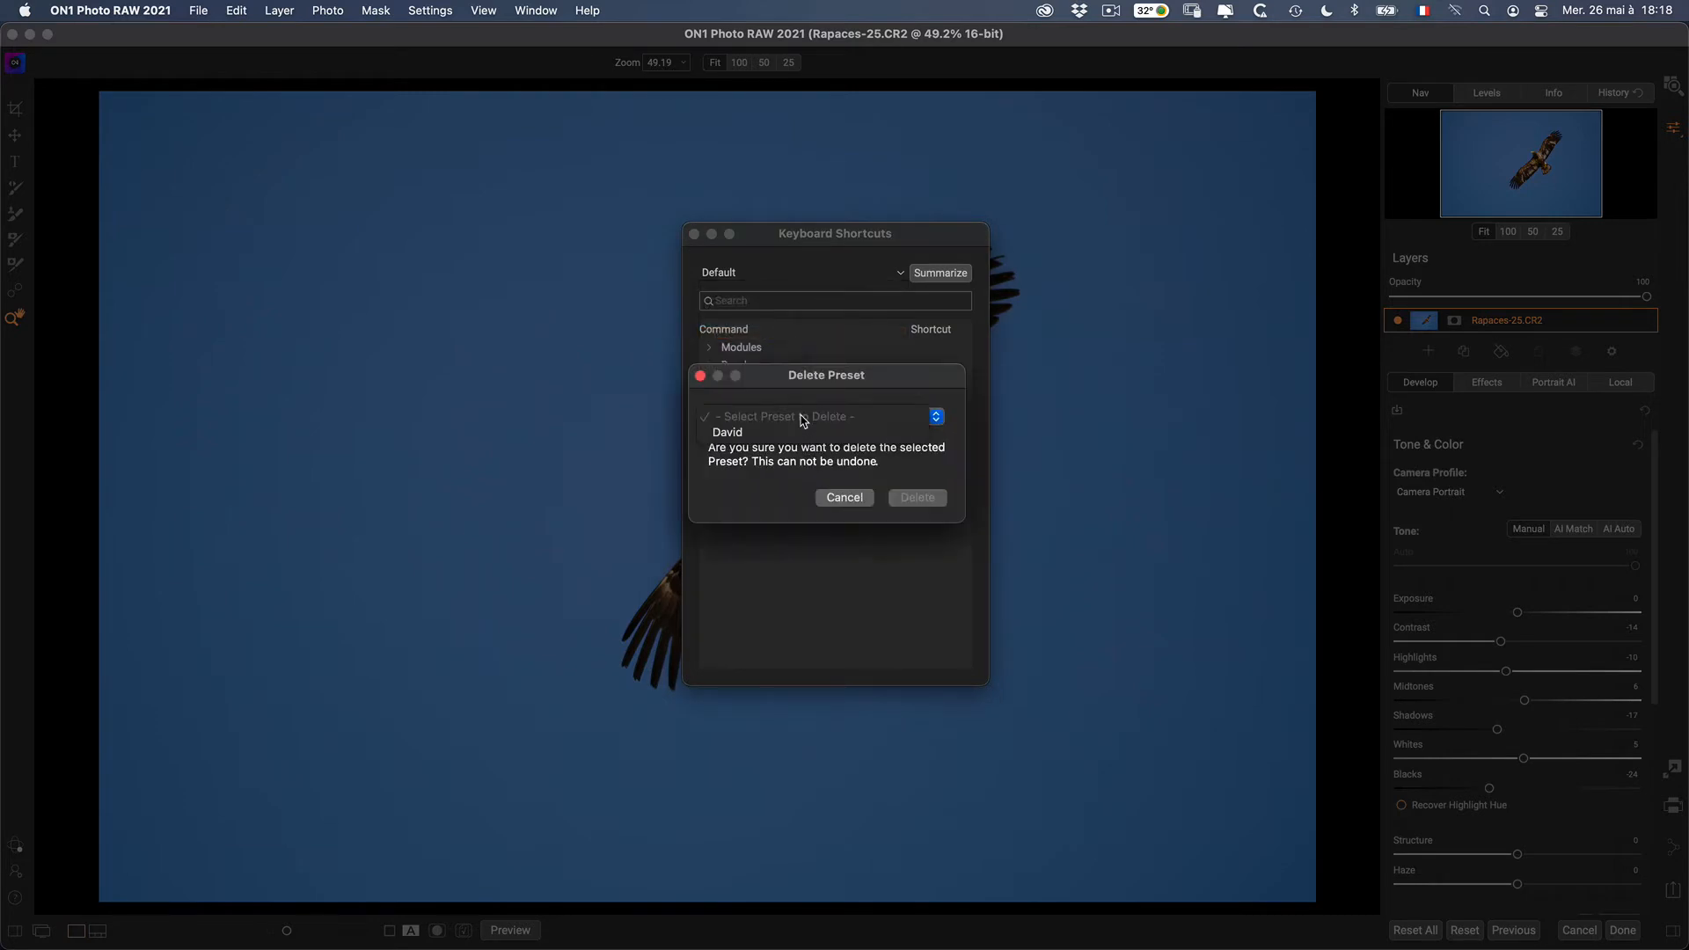
{"action": "left_click", "coordinate": [803, 432]}
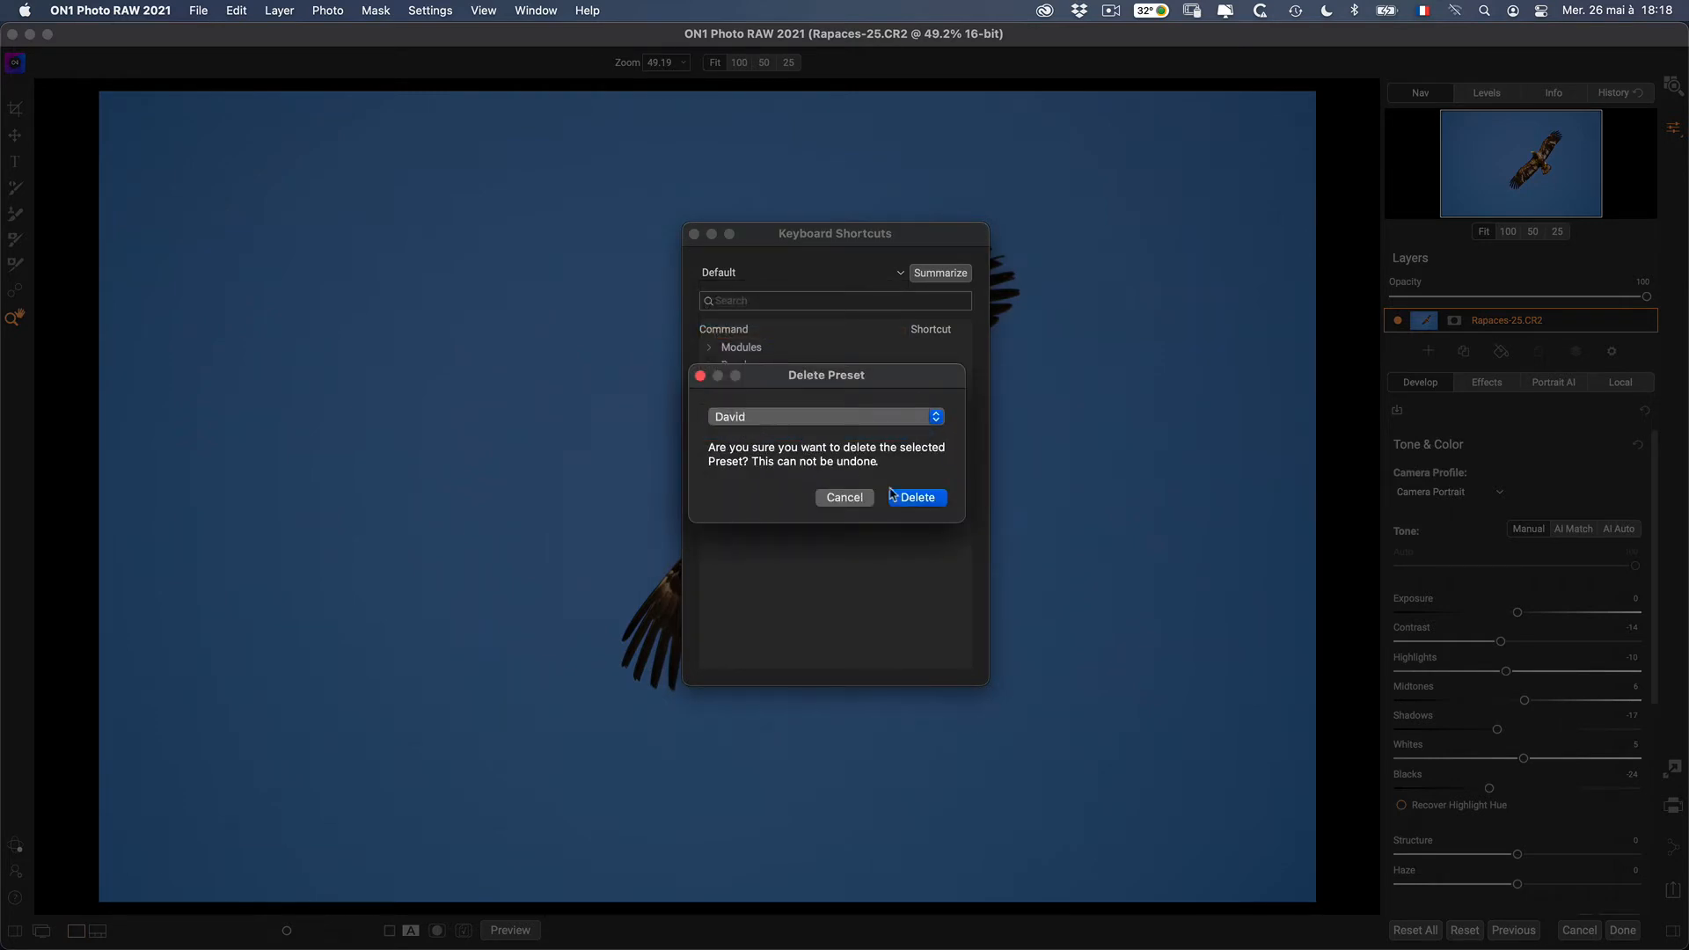
{"action": "left_click", "coordinate": [916, 498]}
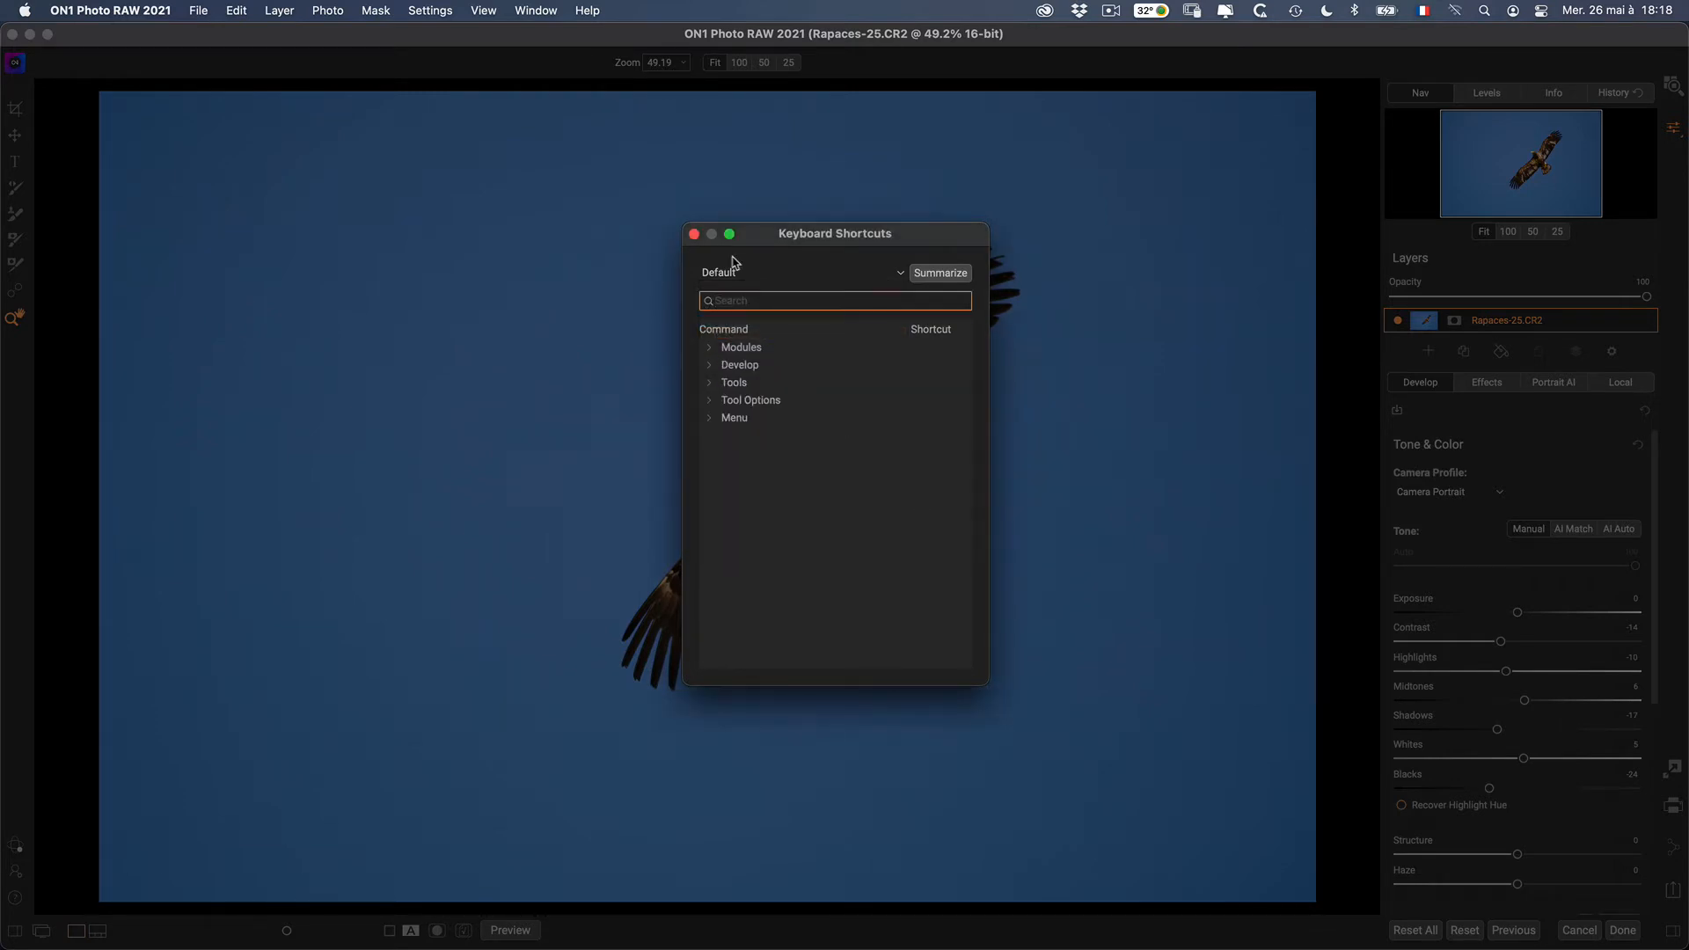
{"action": "left_click", "coordinate": [694, 235]}
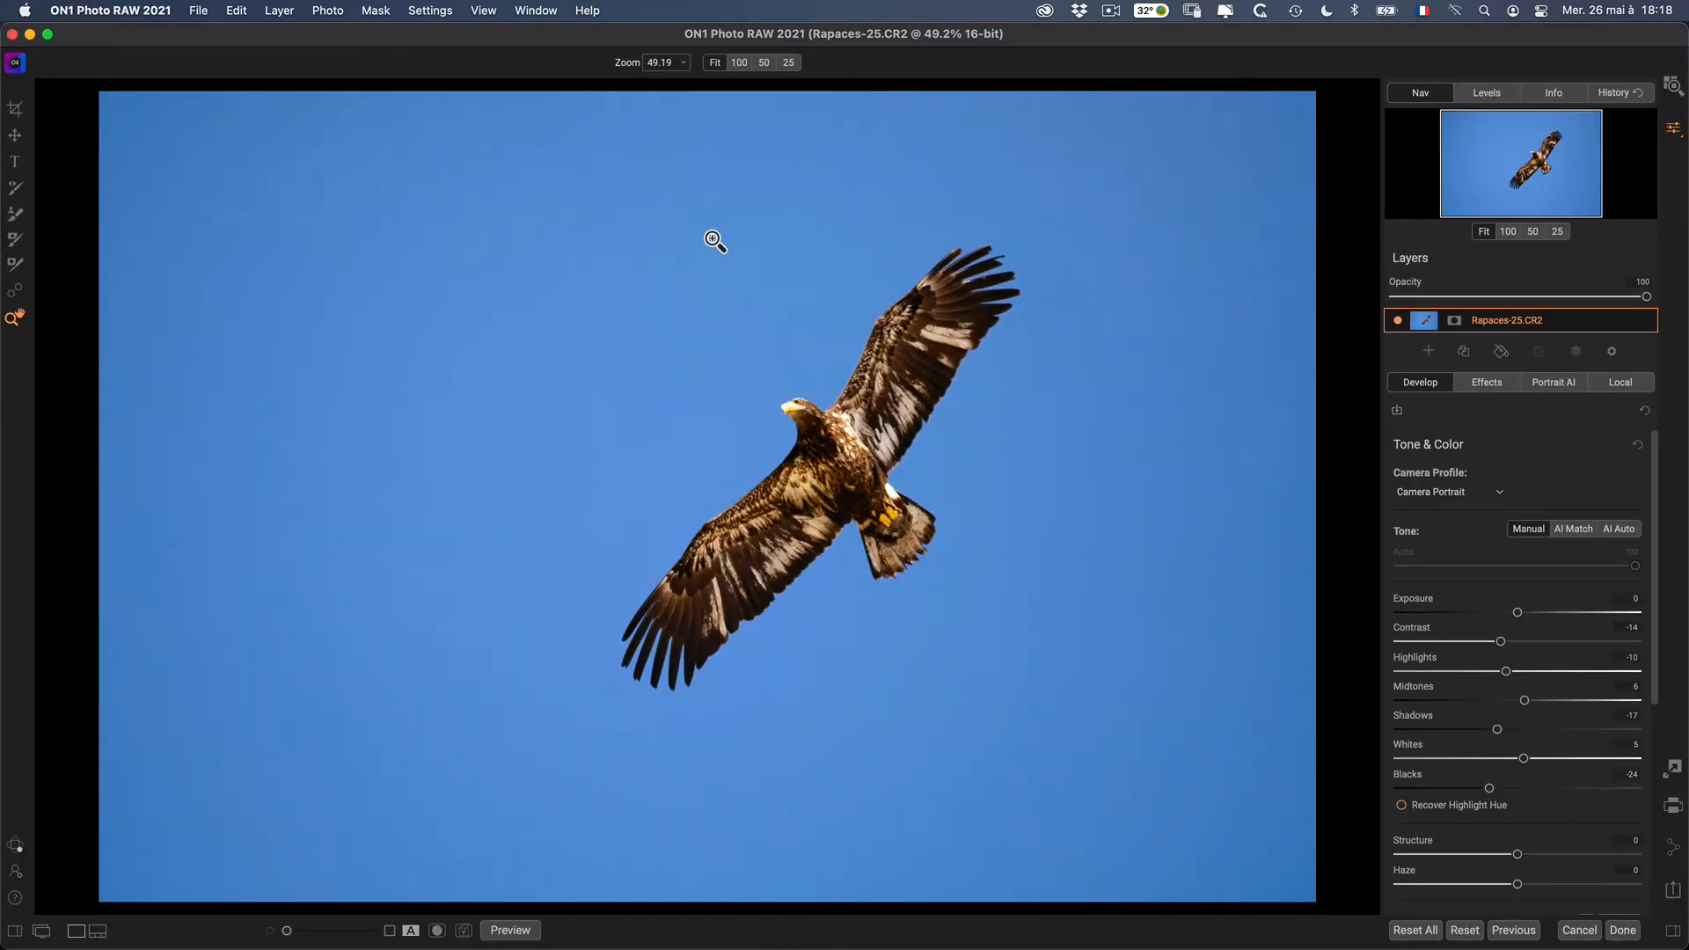
{"action": "left_click", "coordinate": [478, 12]}
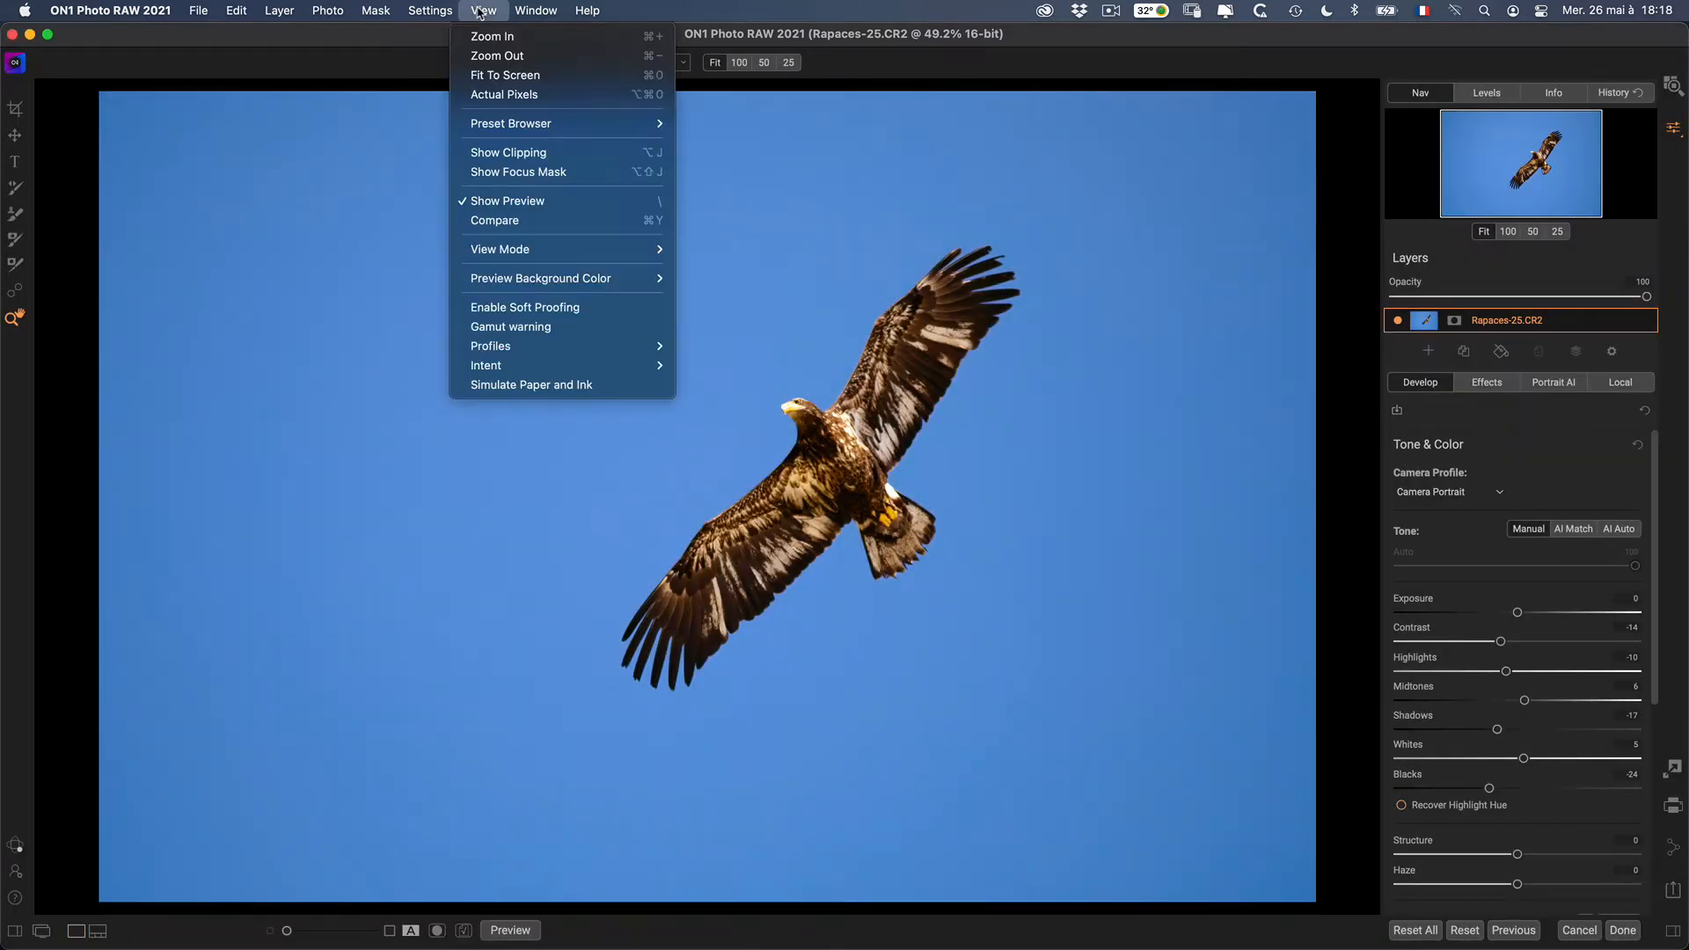
{"action": "mouse_move", "coordinate": [430, 10]}
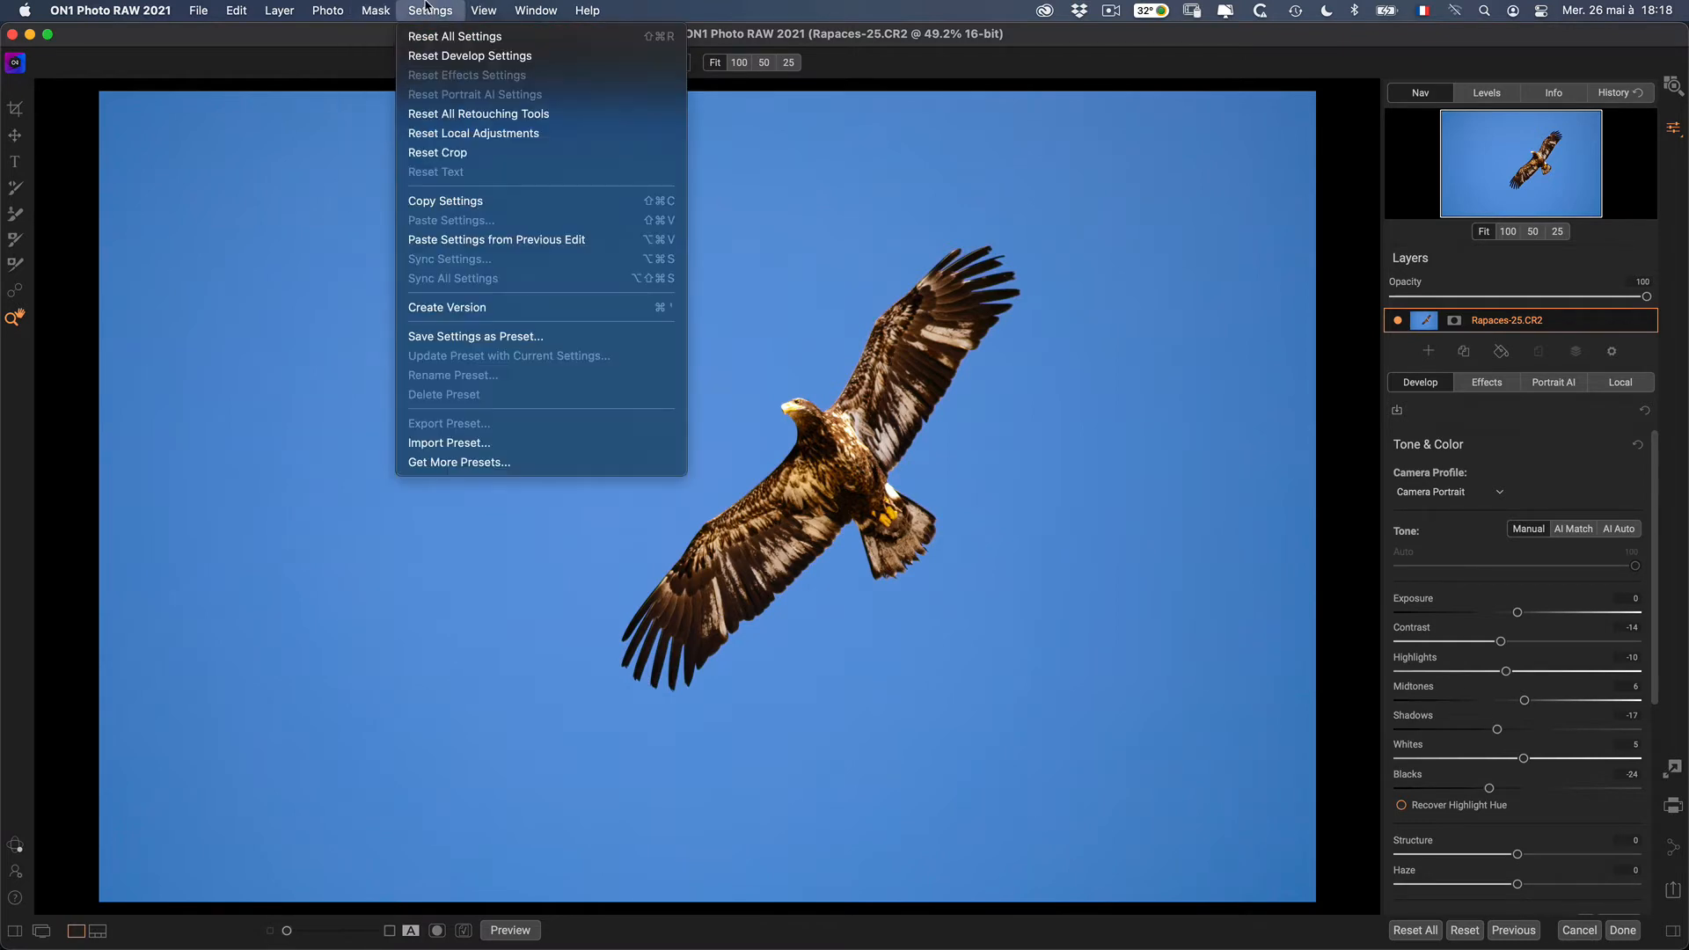
{"action": "mouse_move", "coordinate": [376, 11]}
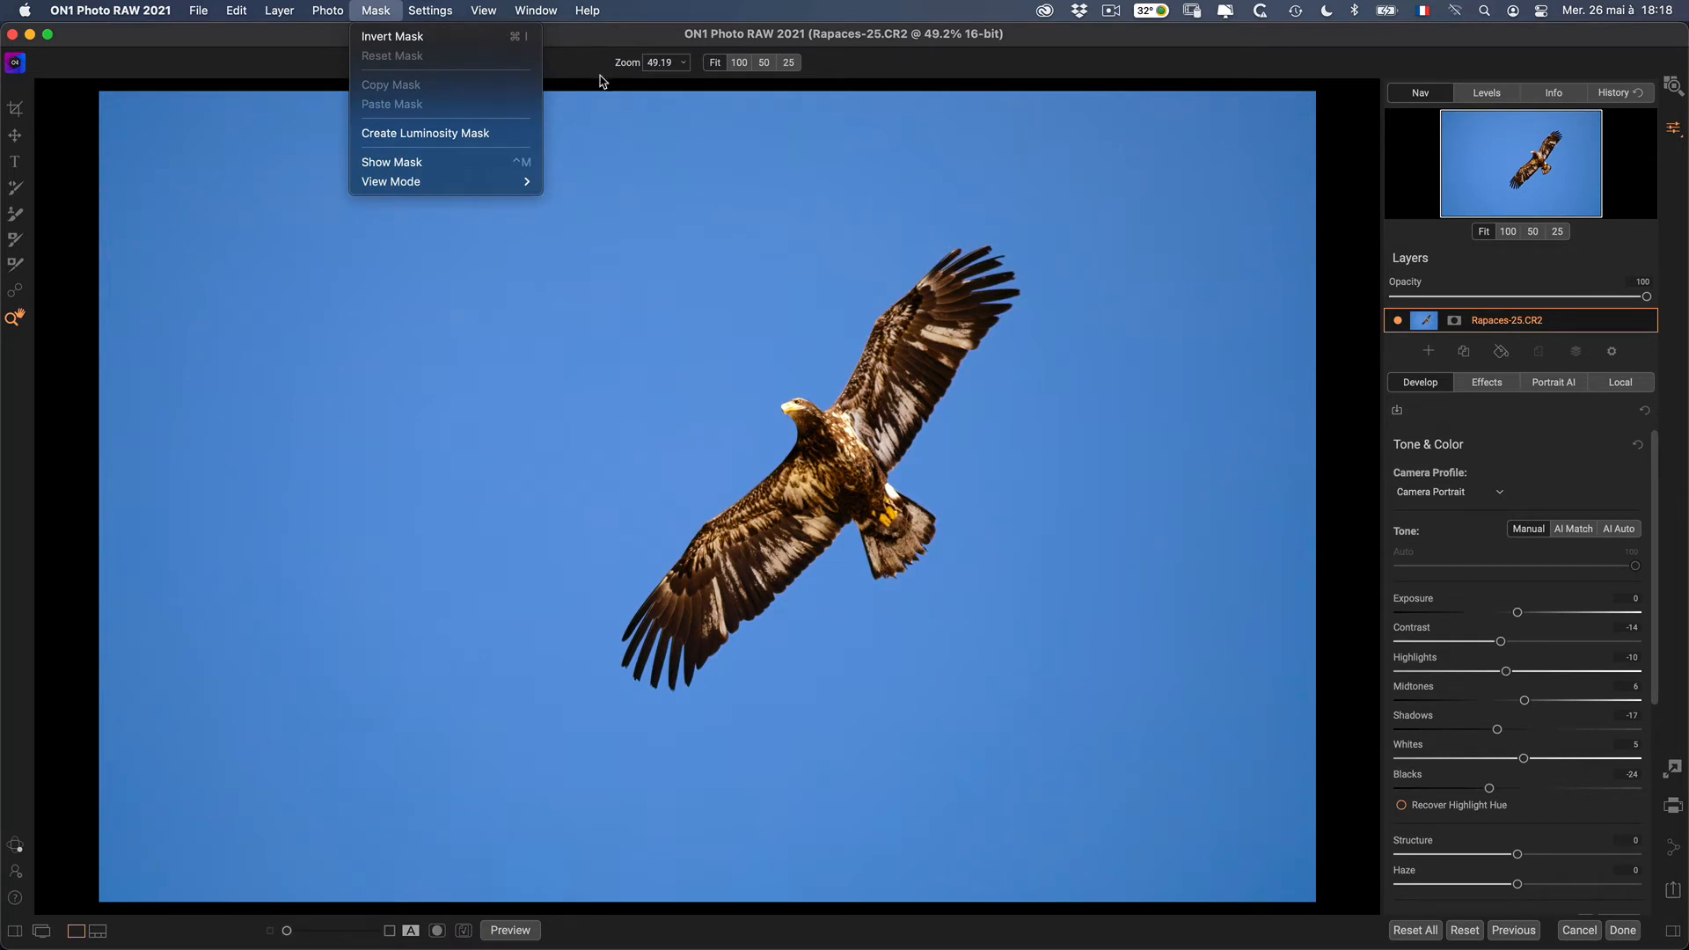
{"action": "left_click", "coordinate": [595, 41]}
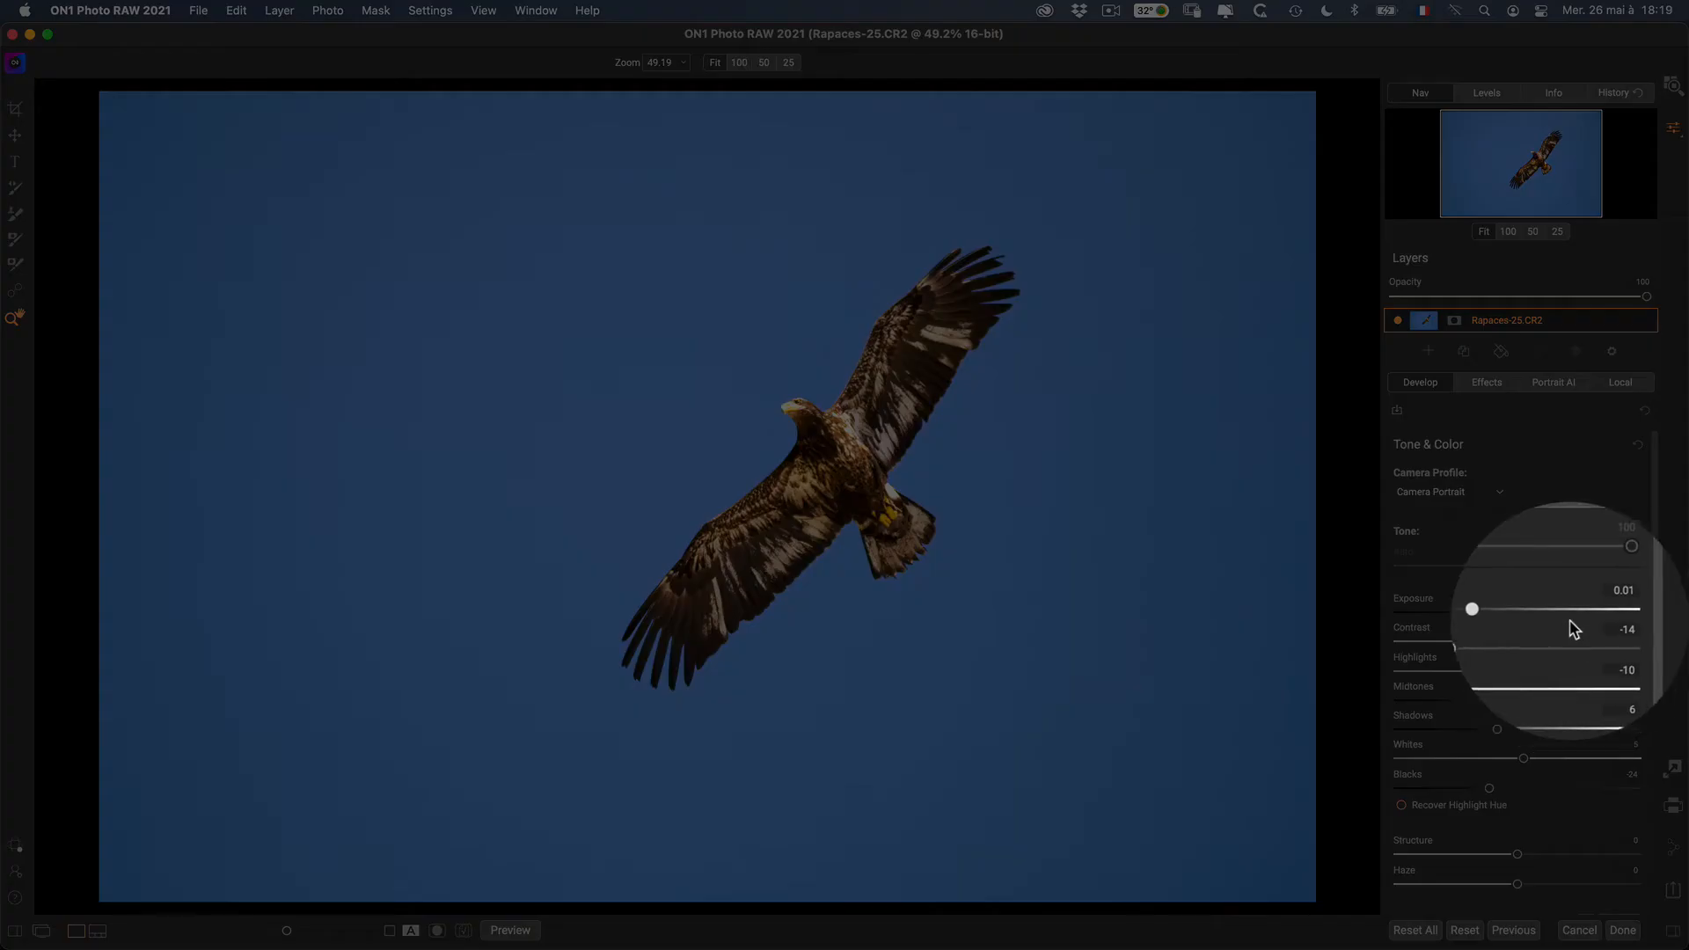
- Try Exposure at -0.4, and reset both the Exposure and Highlights sliders to their default of 0
{"action": "left_click_drag", "start_coordinate": [1615, 613], "coordinate": [1569, 616]}
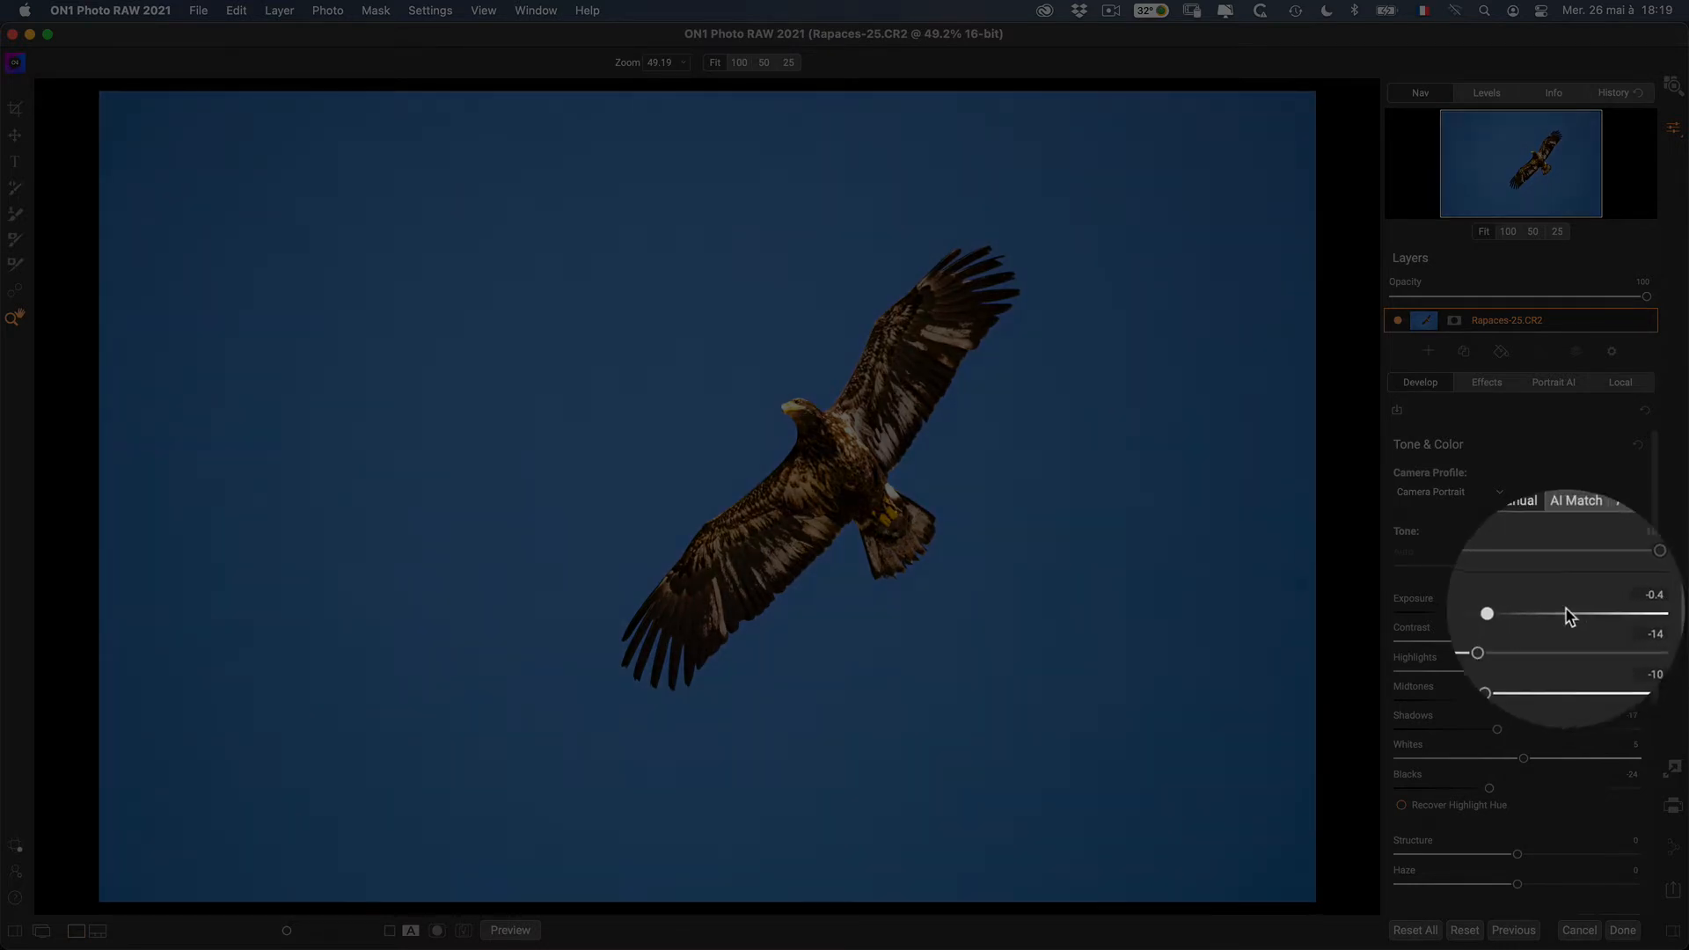
{"action": "double_click", "coordinate": [1508, 614]}
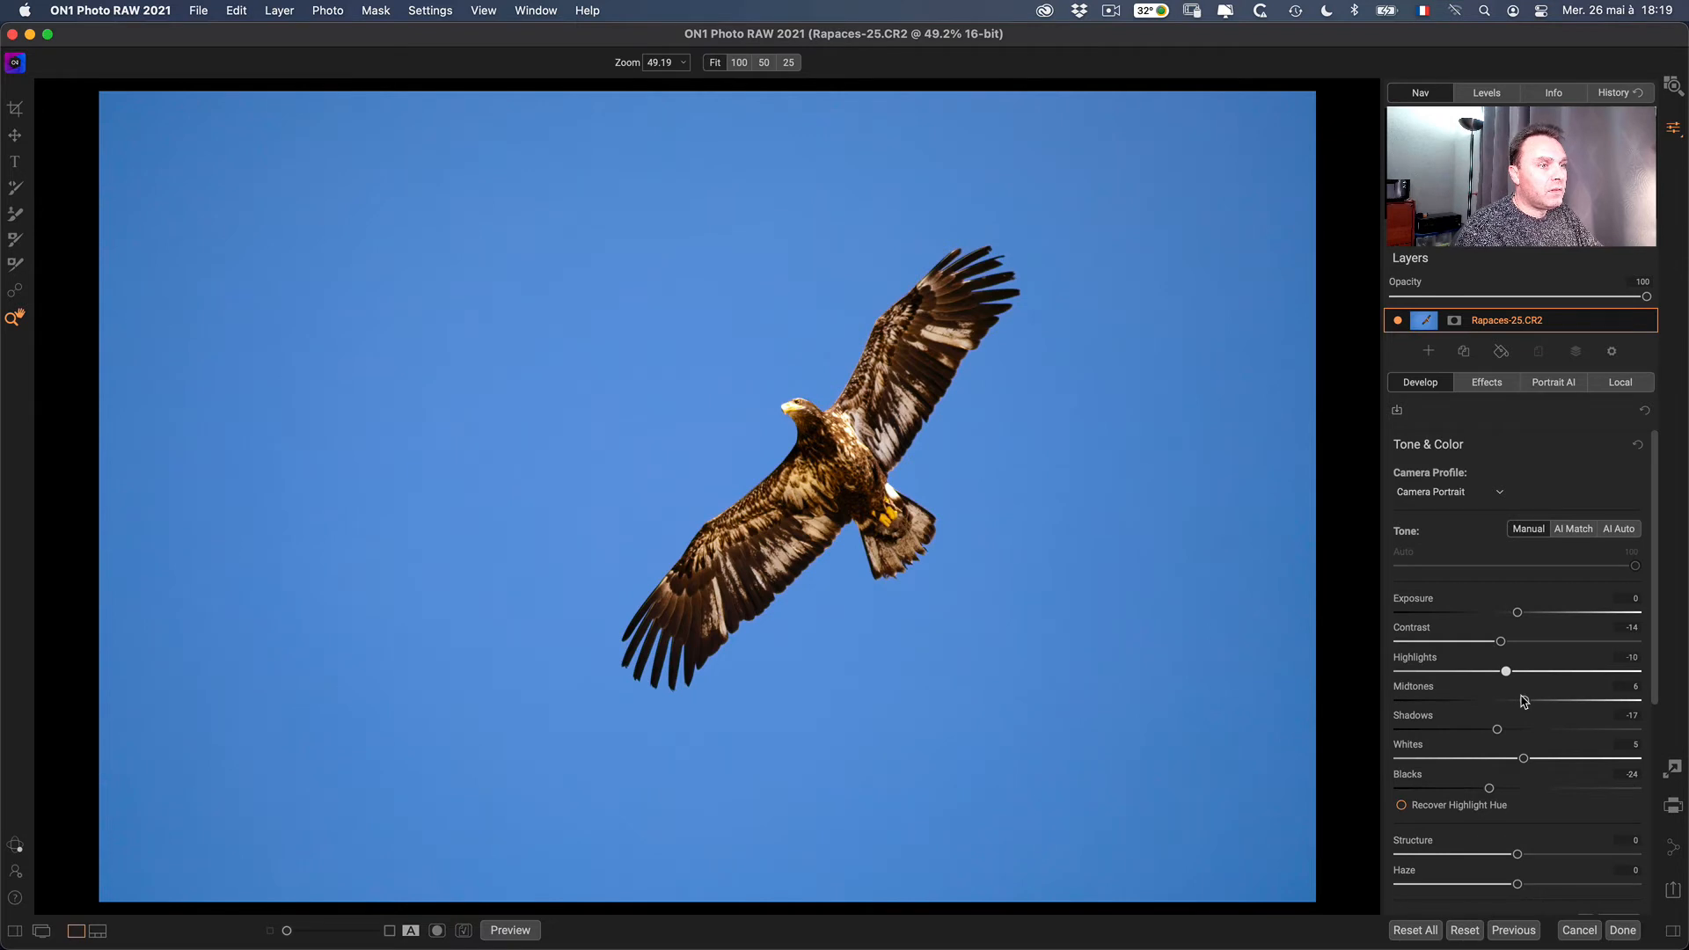
{"action": "double_click", "coordinate": [1507, 671]}
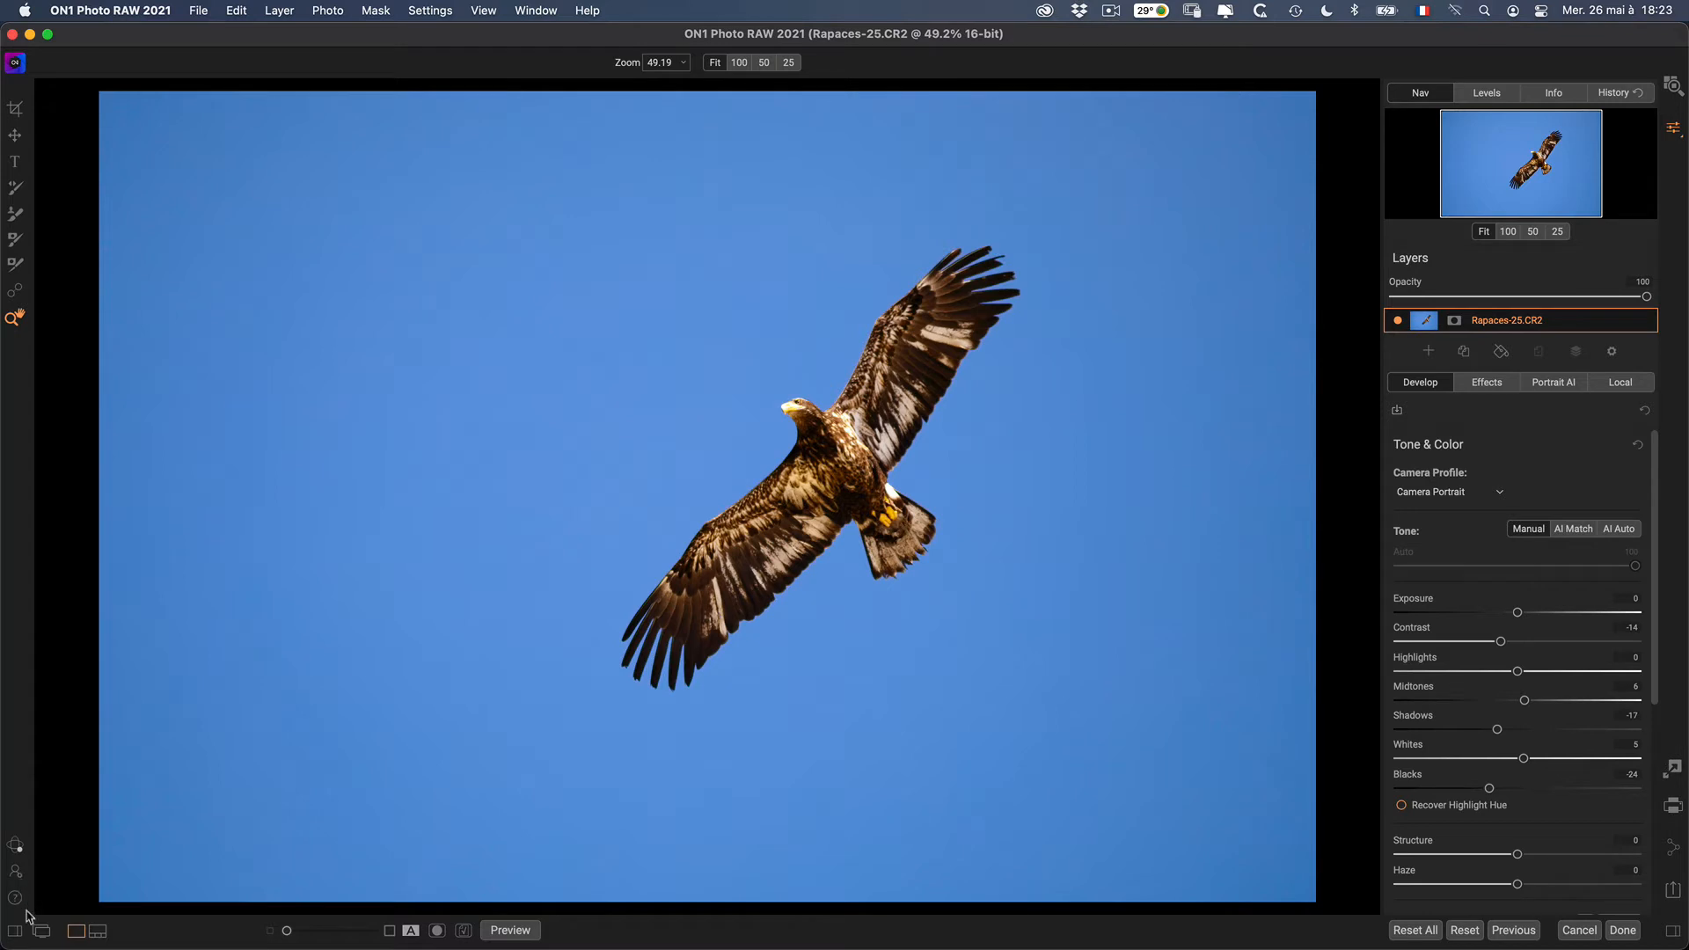
- Switch Sync presets off and back on in the Cloud Sync preferences, and accept the preferences
{"action": "left_click", "coordinate": [110, 10]}
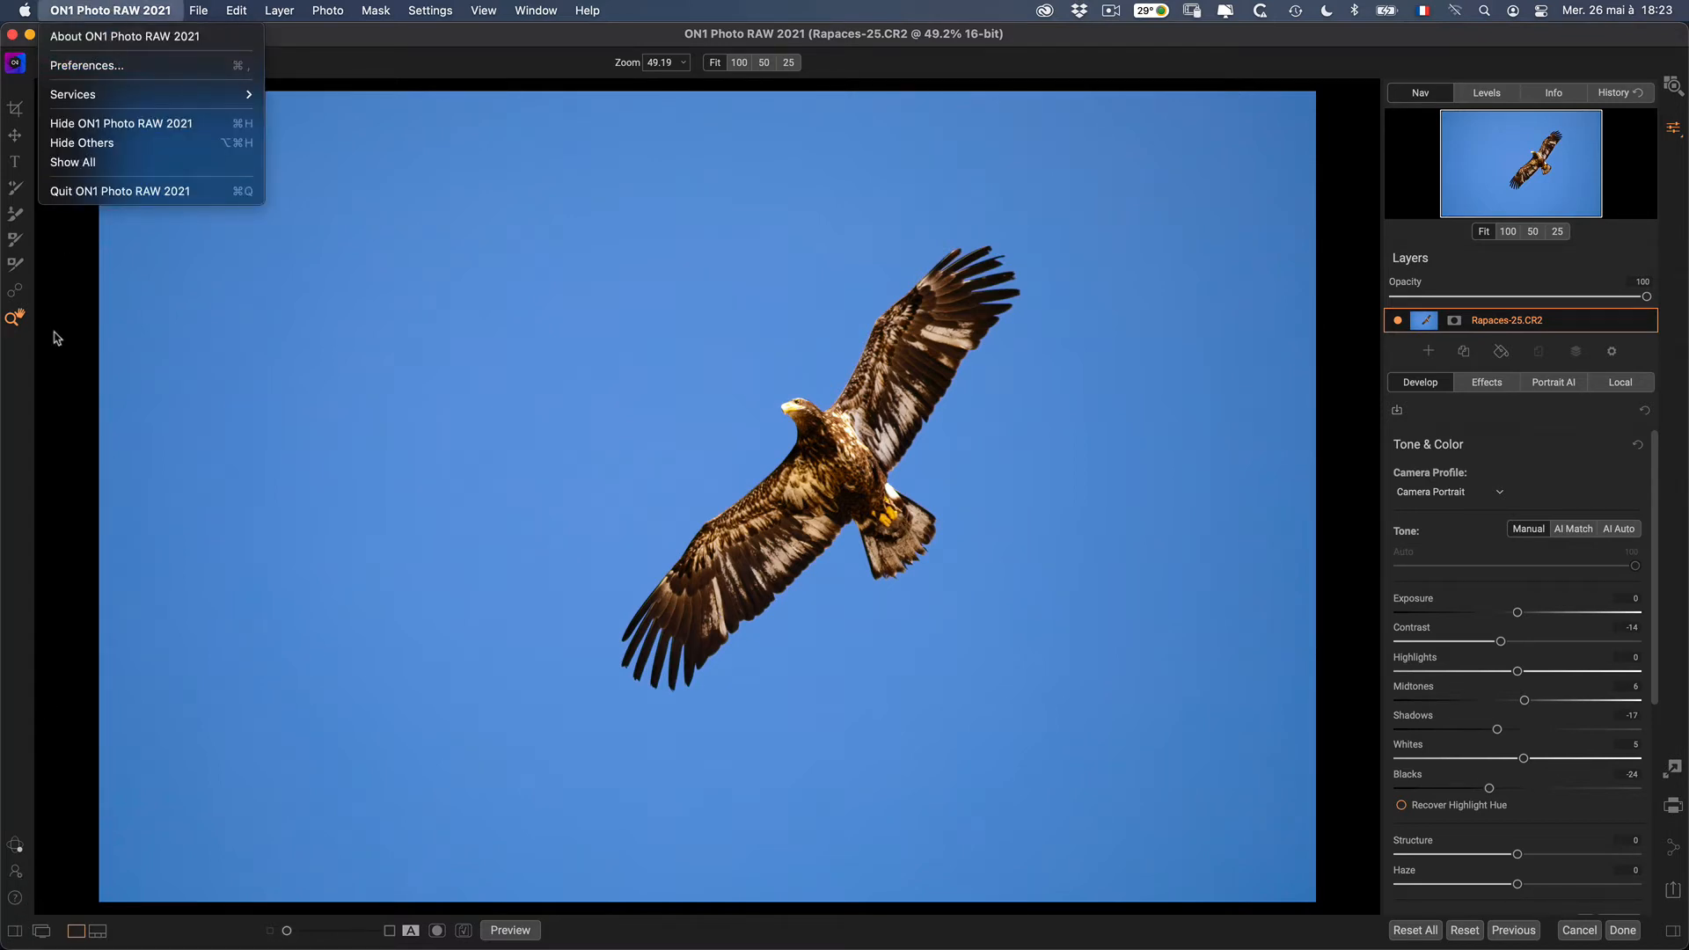
{"action": "left_click", "coordinate": [26, 770]}
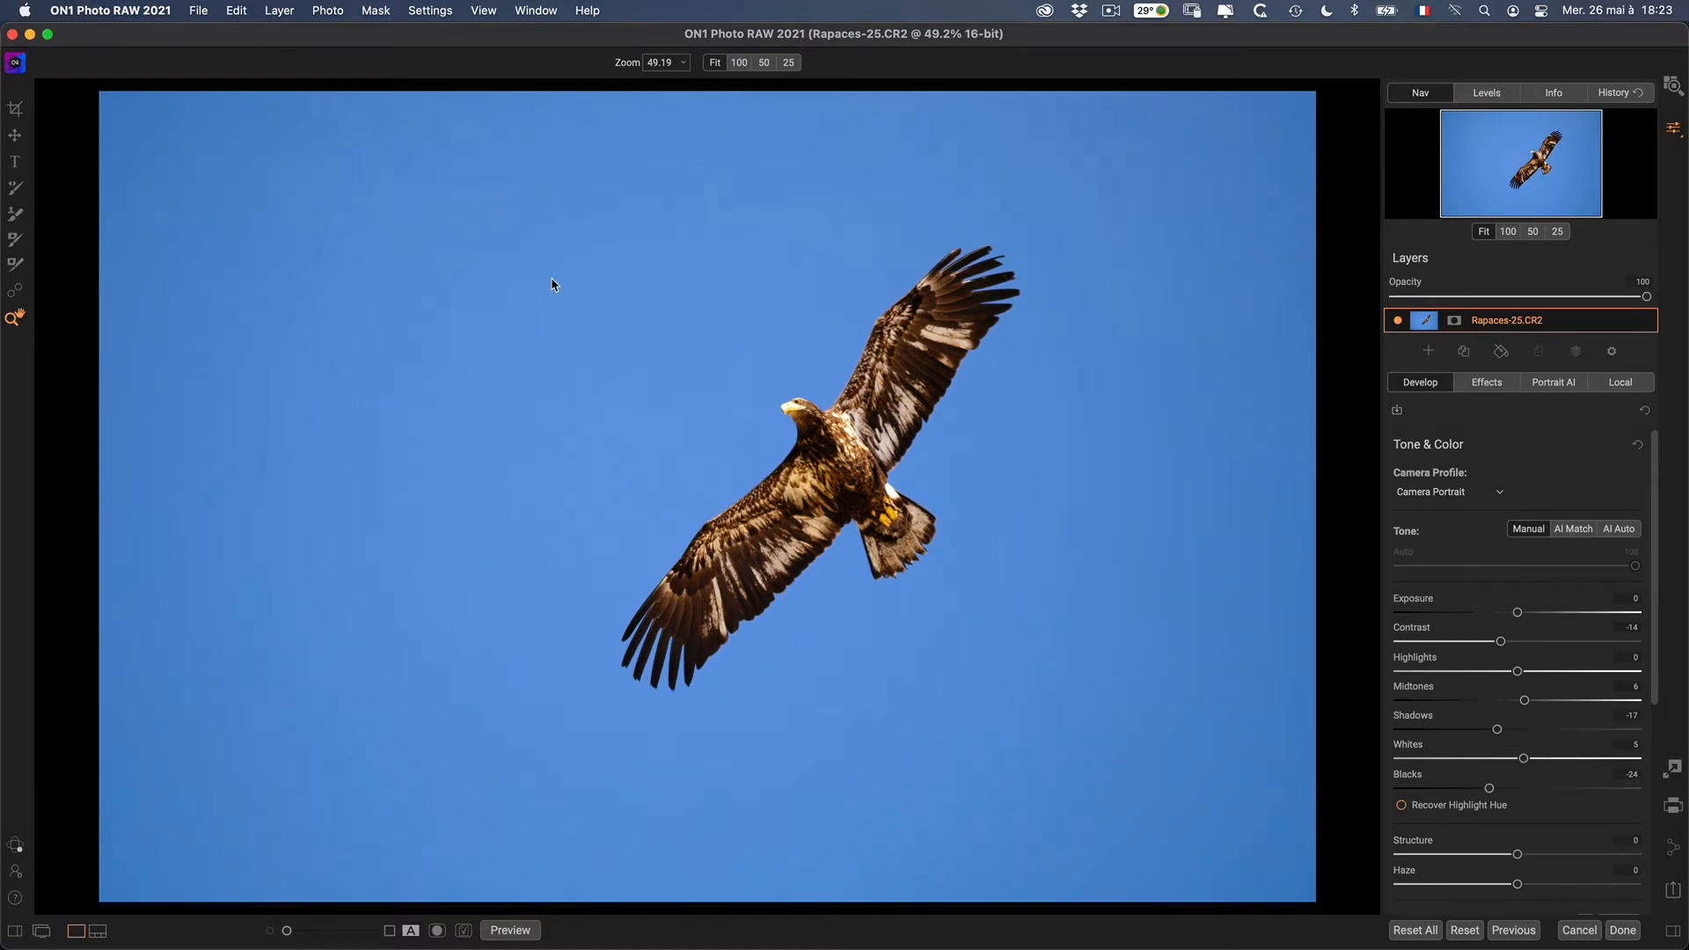
{"action": "key", "text": "super+comma"}
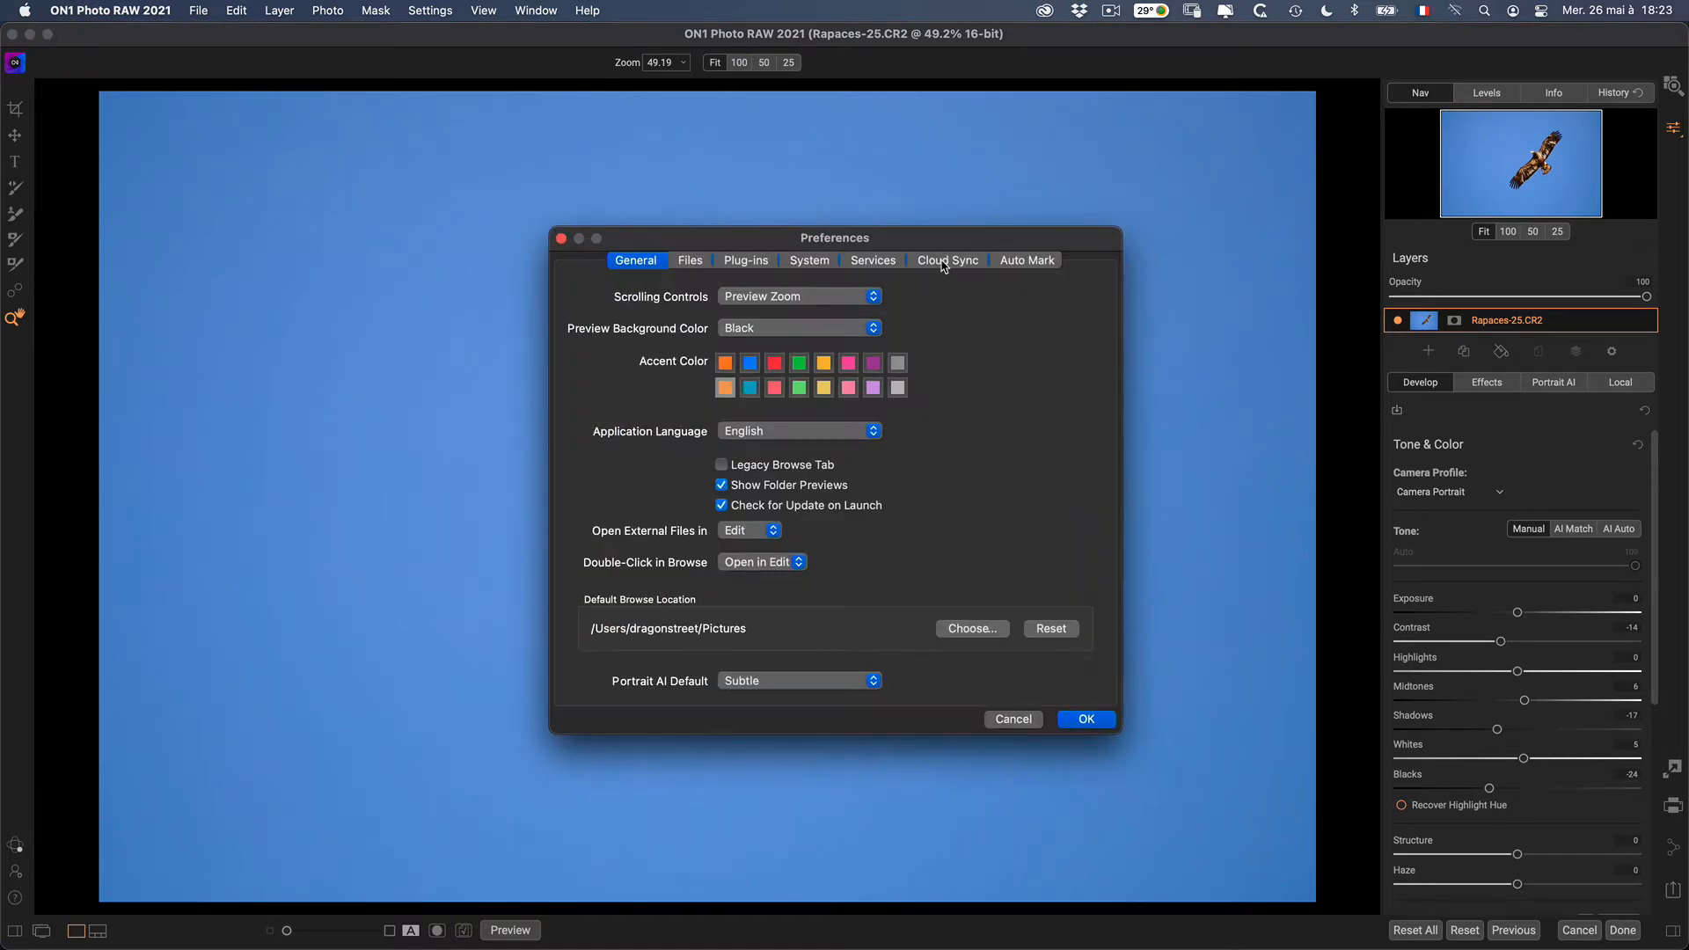
{"action": "left_click", "coordinate": [943, 261]}
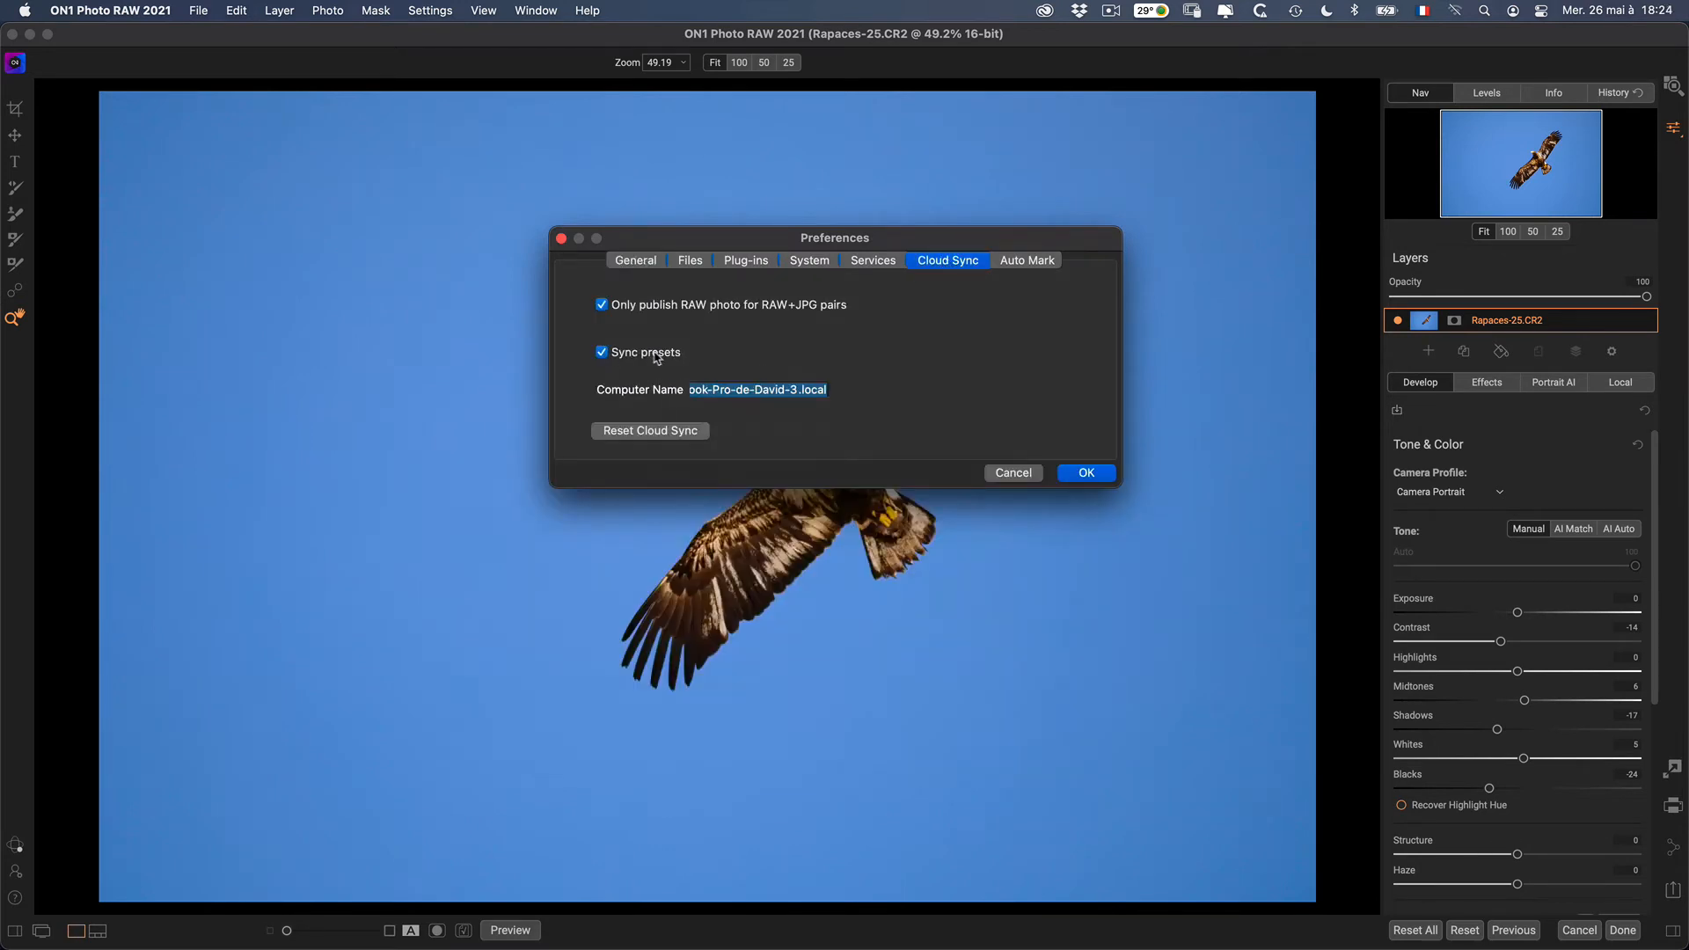
{"action": "left_click", "coordinate": [603, 356]}
{"action": "left_click", "coordinate": [603, 353]}
{"action": "left_click", "coordinate": [1086, 473]}
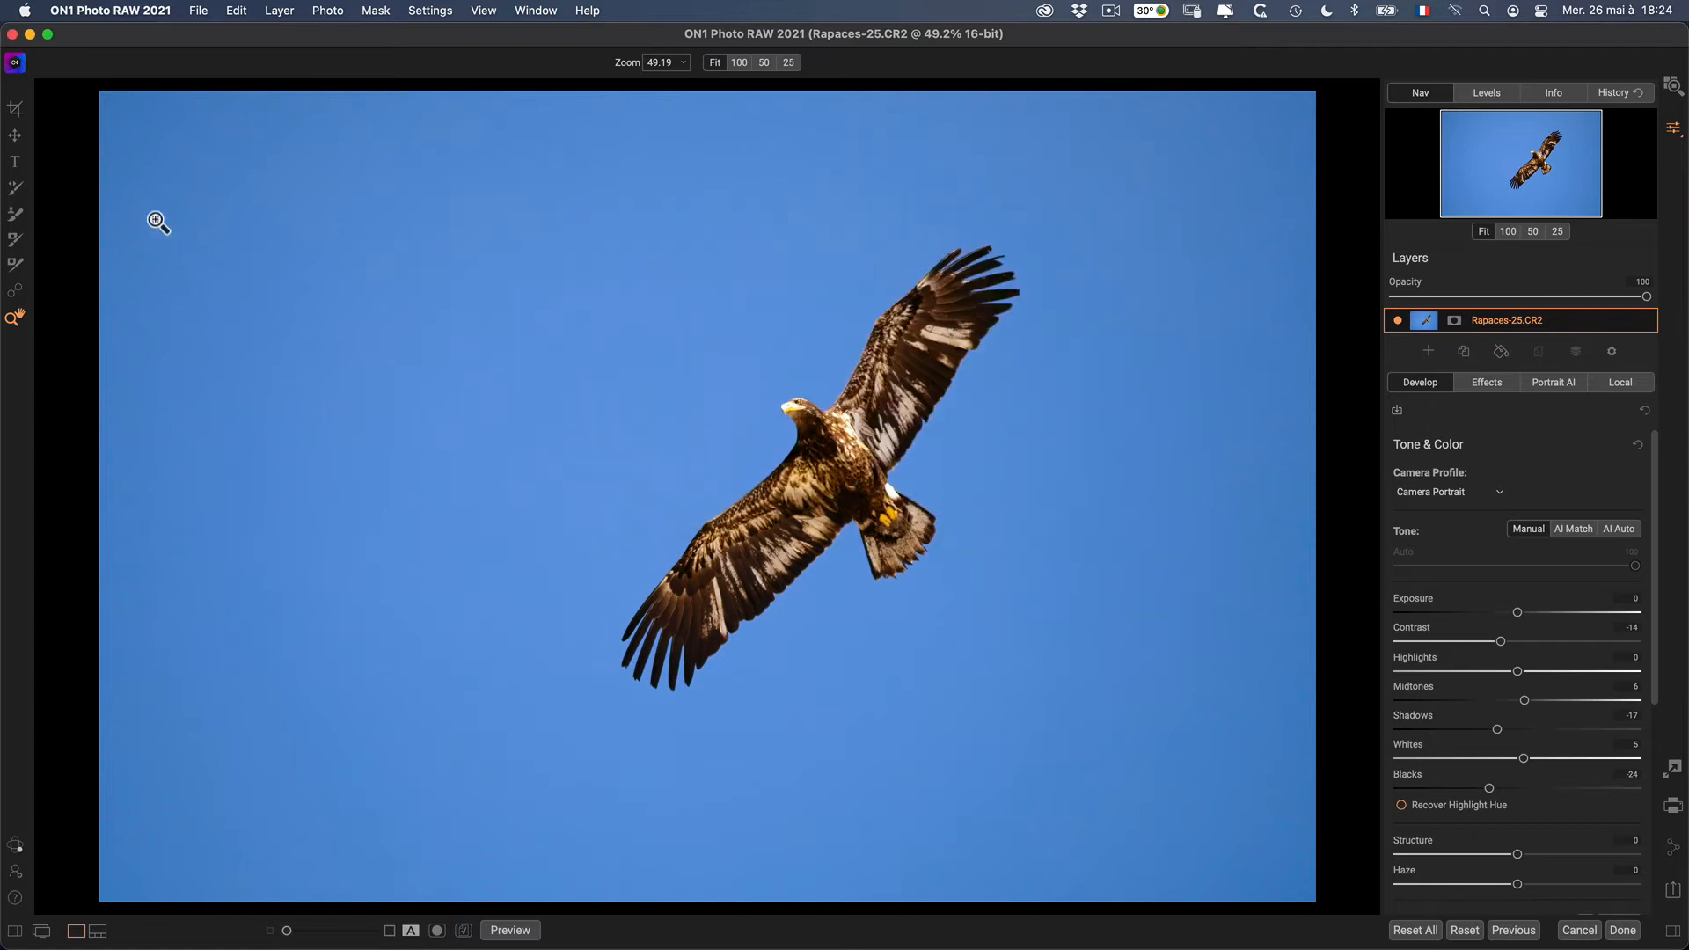
- Show the preset browser beside the photo
{"action": "left_click", "coordinate": [15, 930]}
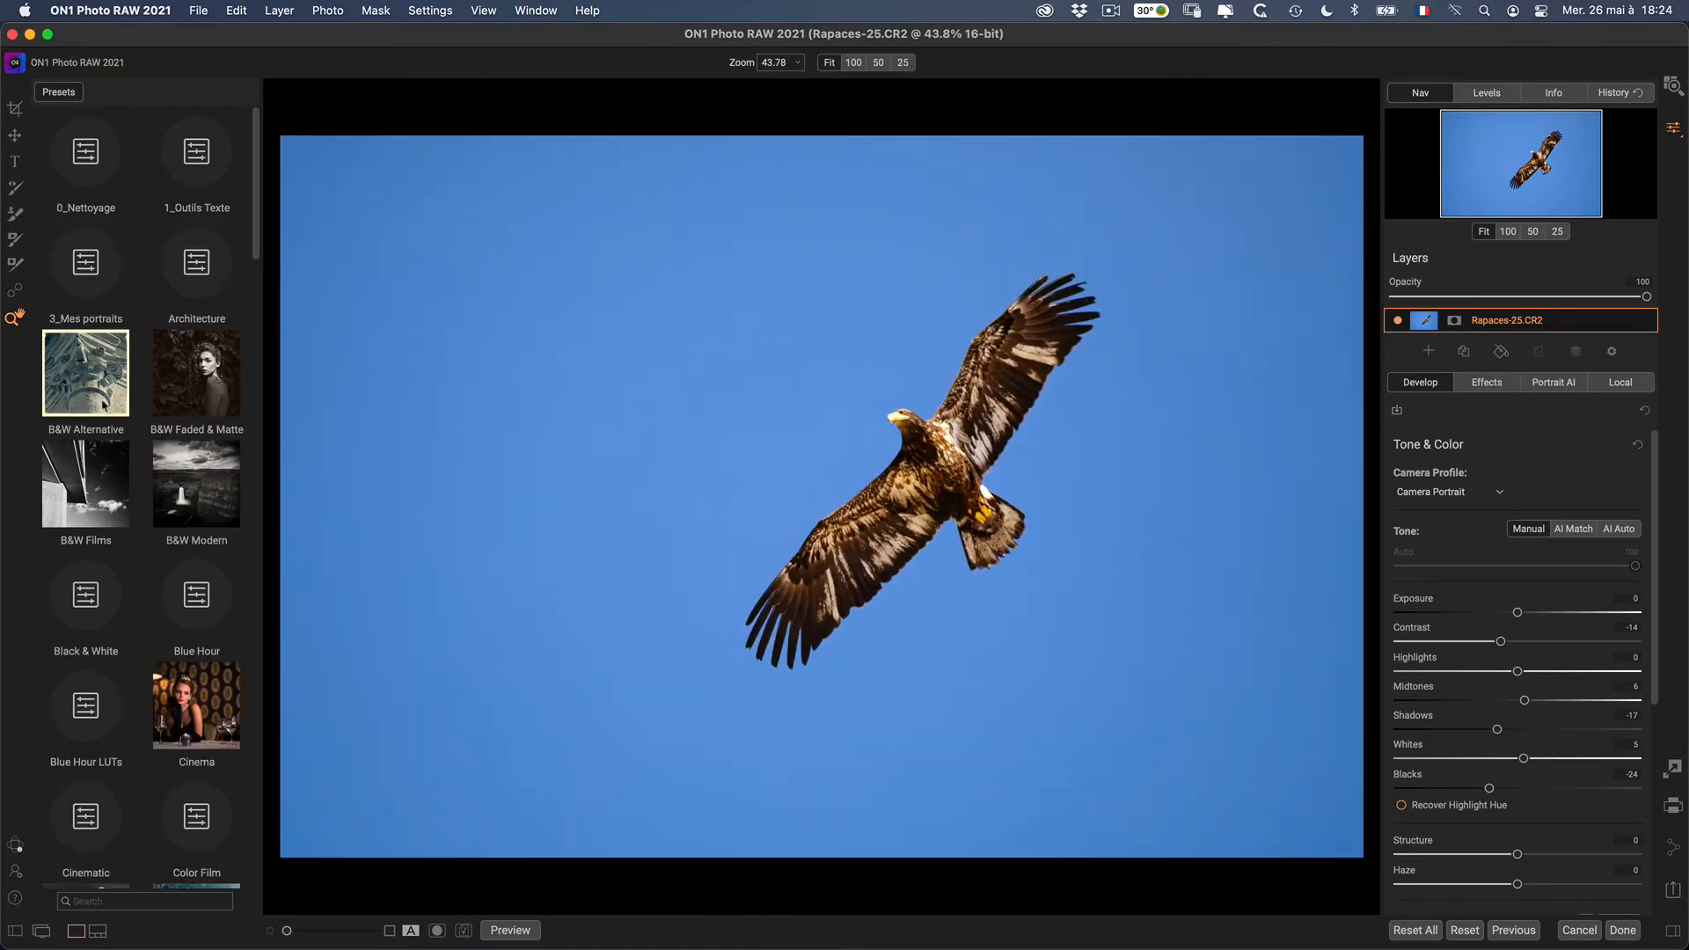
- Apply the BF2 preset from the B&W Films category to the raptor photo
{"action": "left_click", "coordinate": [100, 508]}
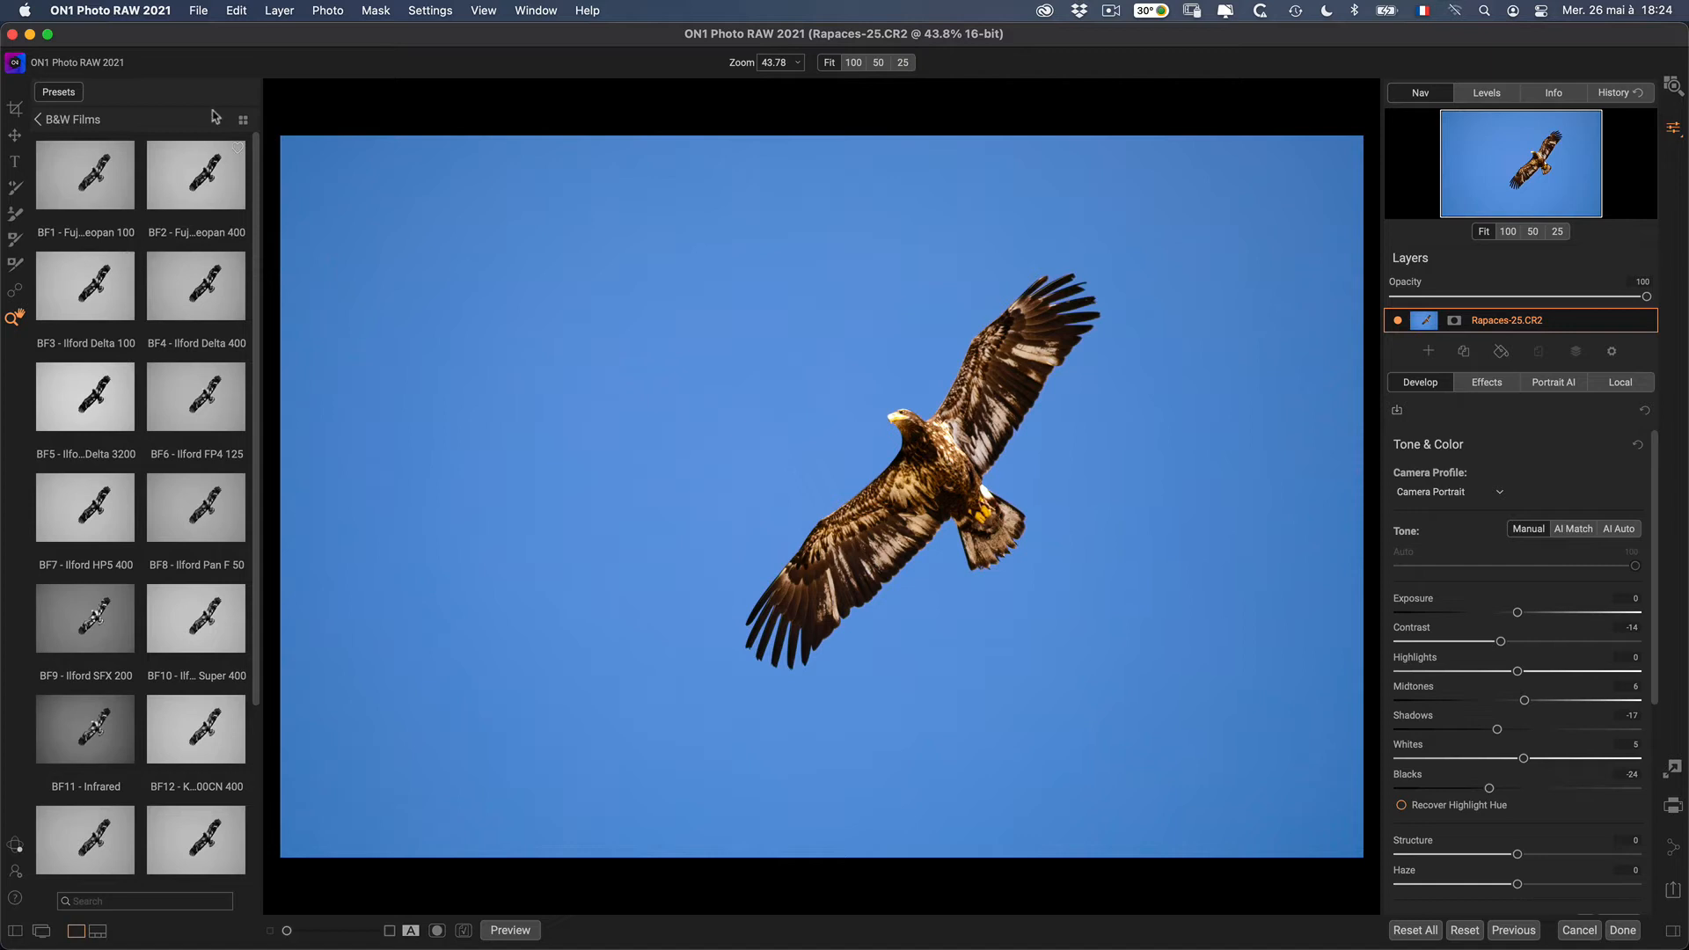
{"action": "left_click", "coordinate": [158, 182]}
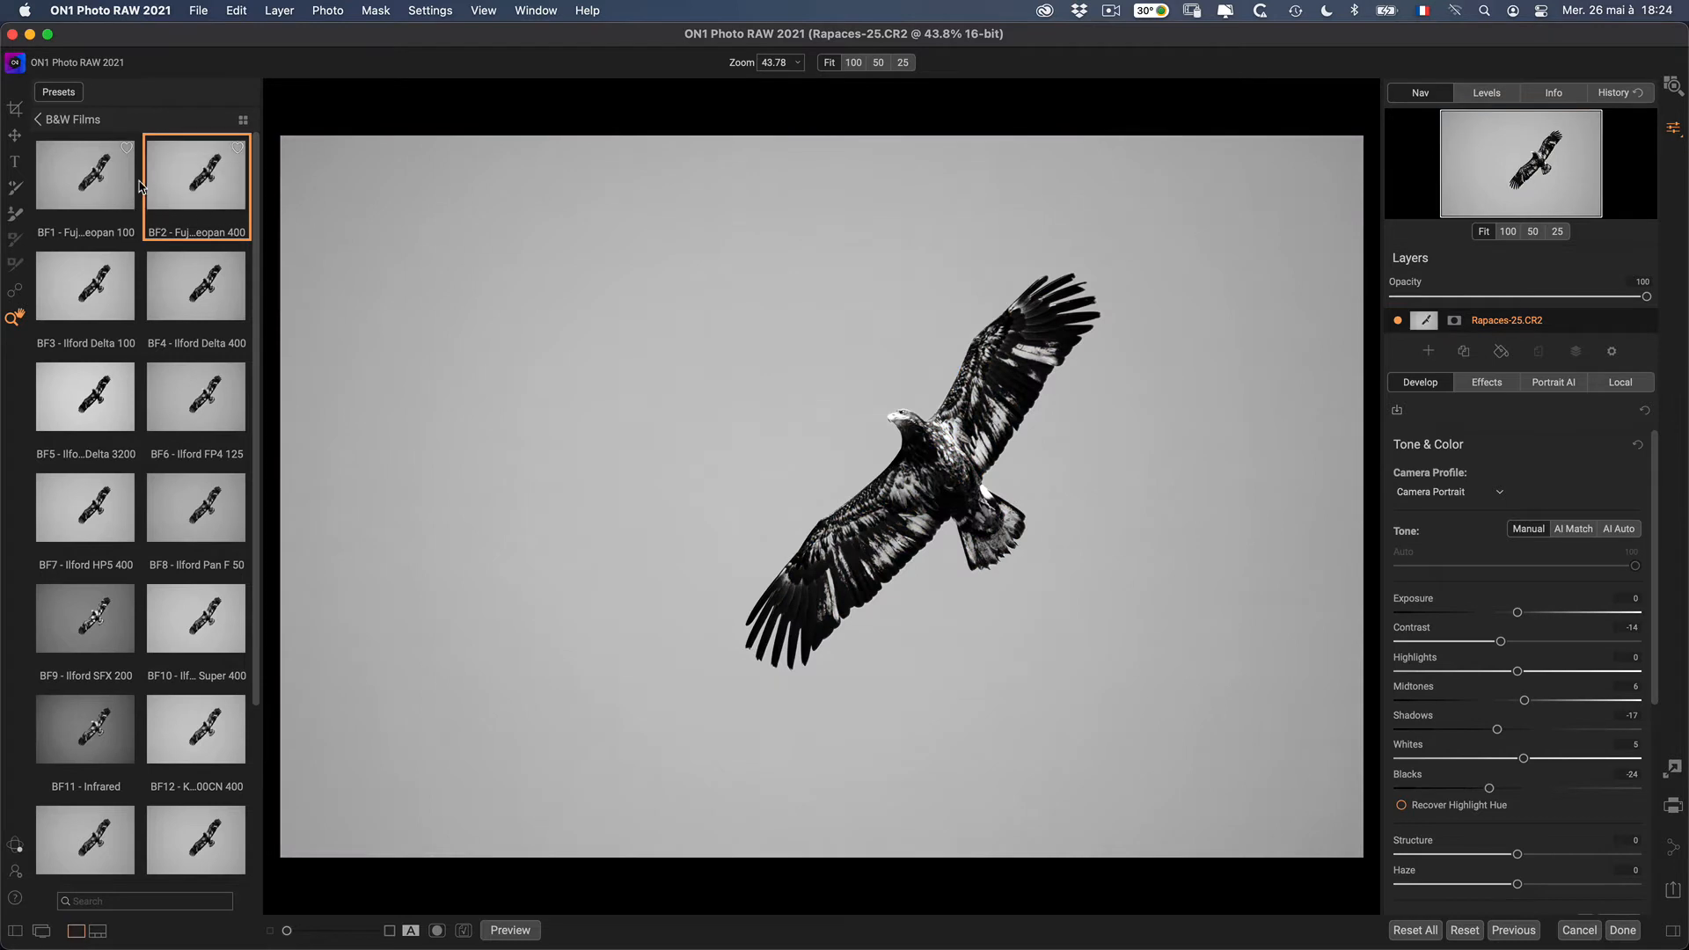
{"action": "mouse_move", "coordinate": [233, 143]}
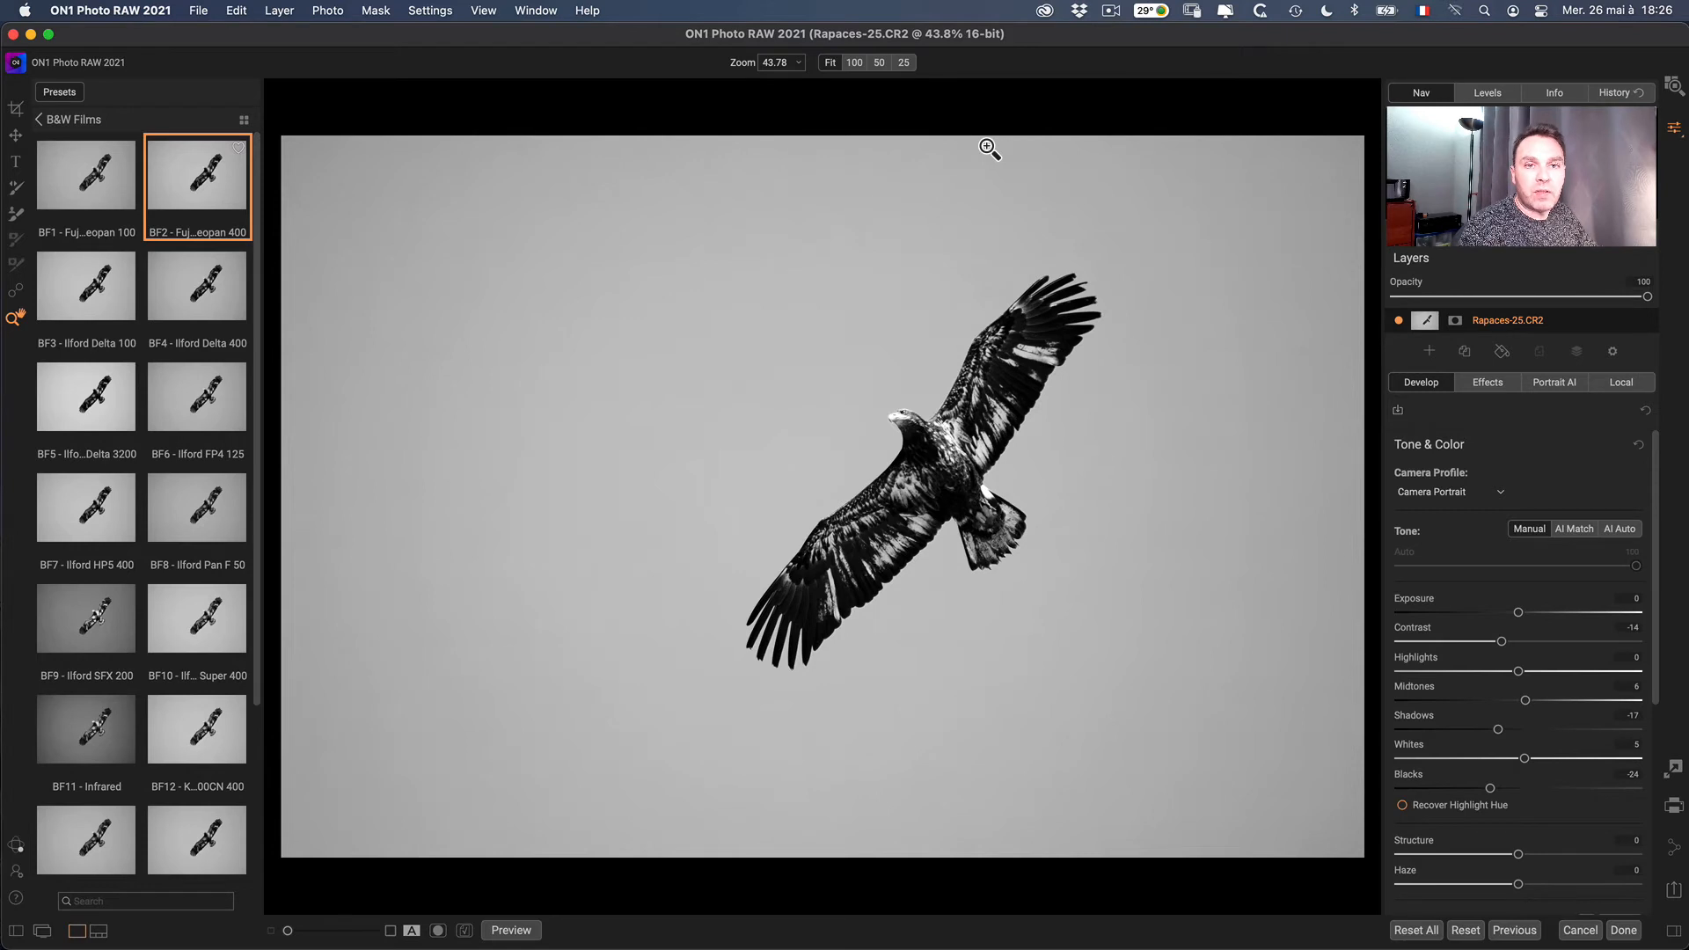
- Look through the backgrounds, borders, textures and LUTs in the Extras Manager, and close it
{"action": "left_click", "coordinate": [197, 10]}
{"action": "left_click", "coordinate": [253, 169]}
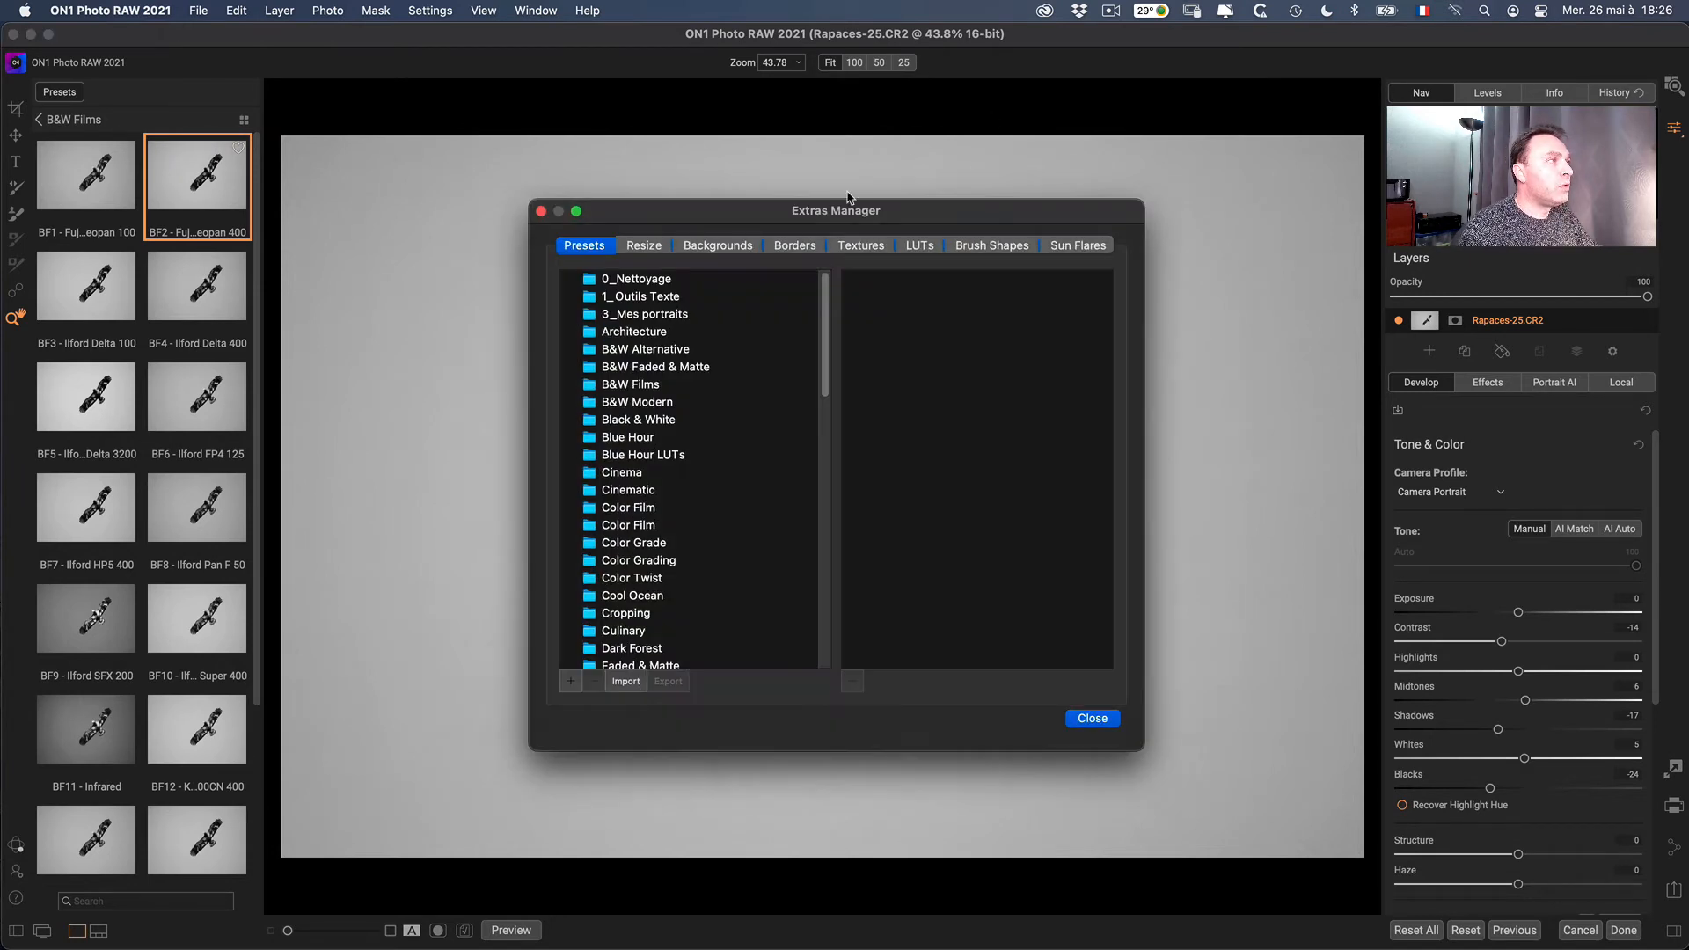
{"action": "left_click_drag", "start_coordinate": [797, 199], "coordinate": [754, 138]}
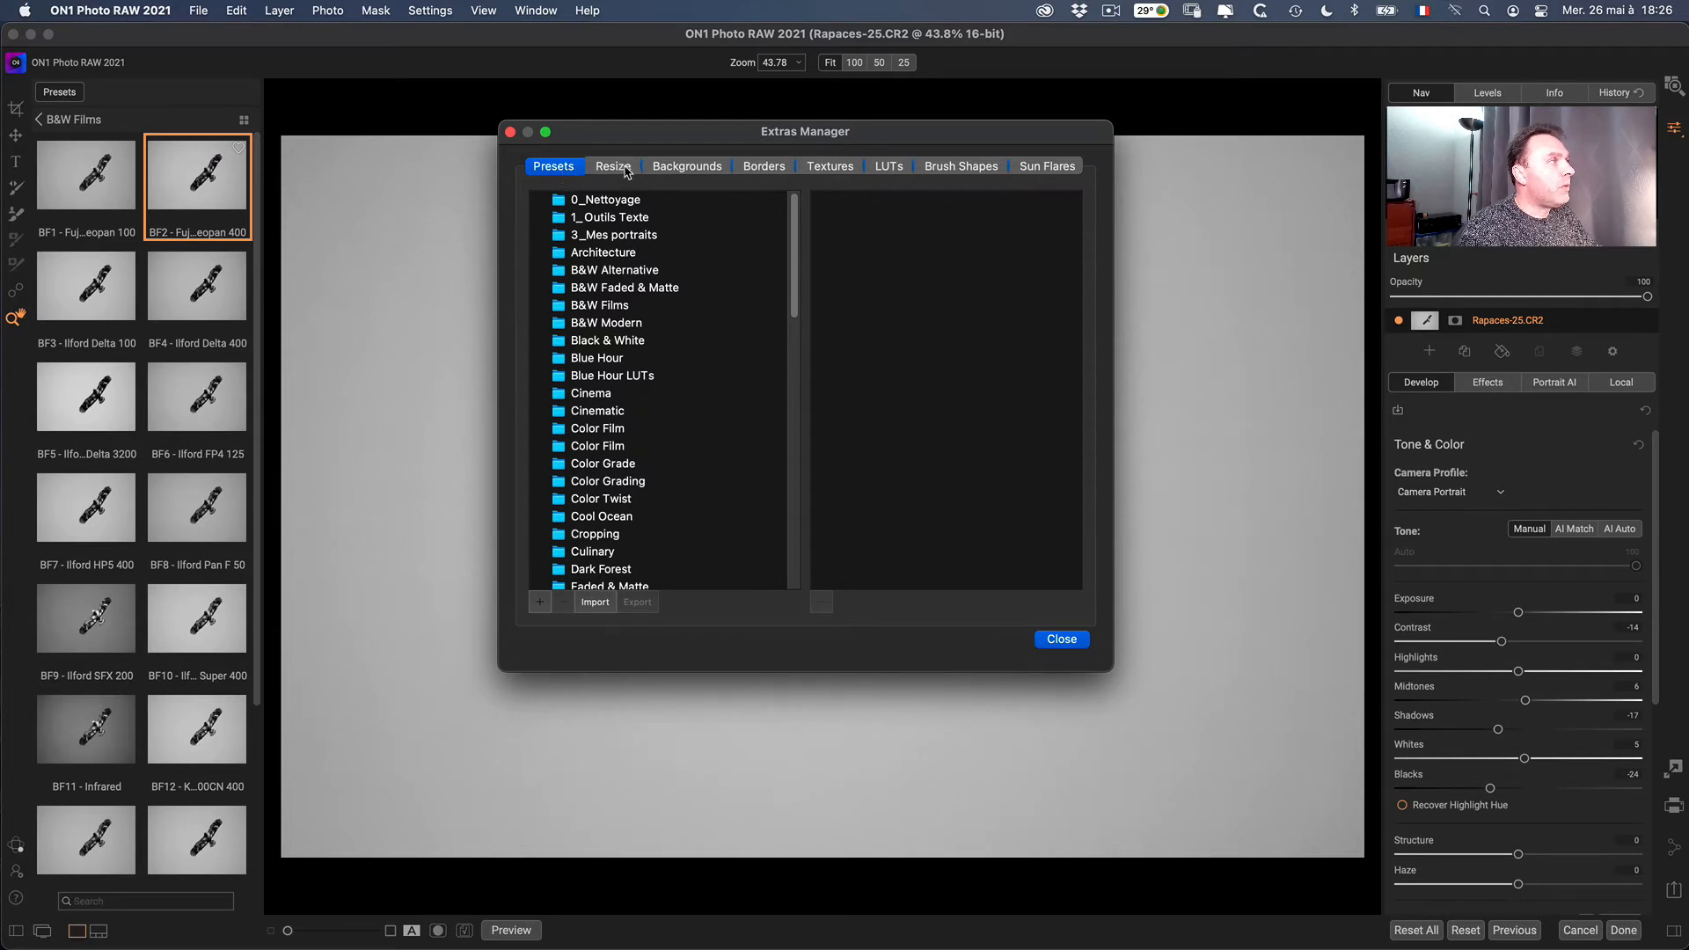
{"action": "left_click", "coordinate": [708, 175]}
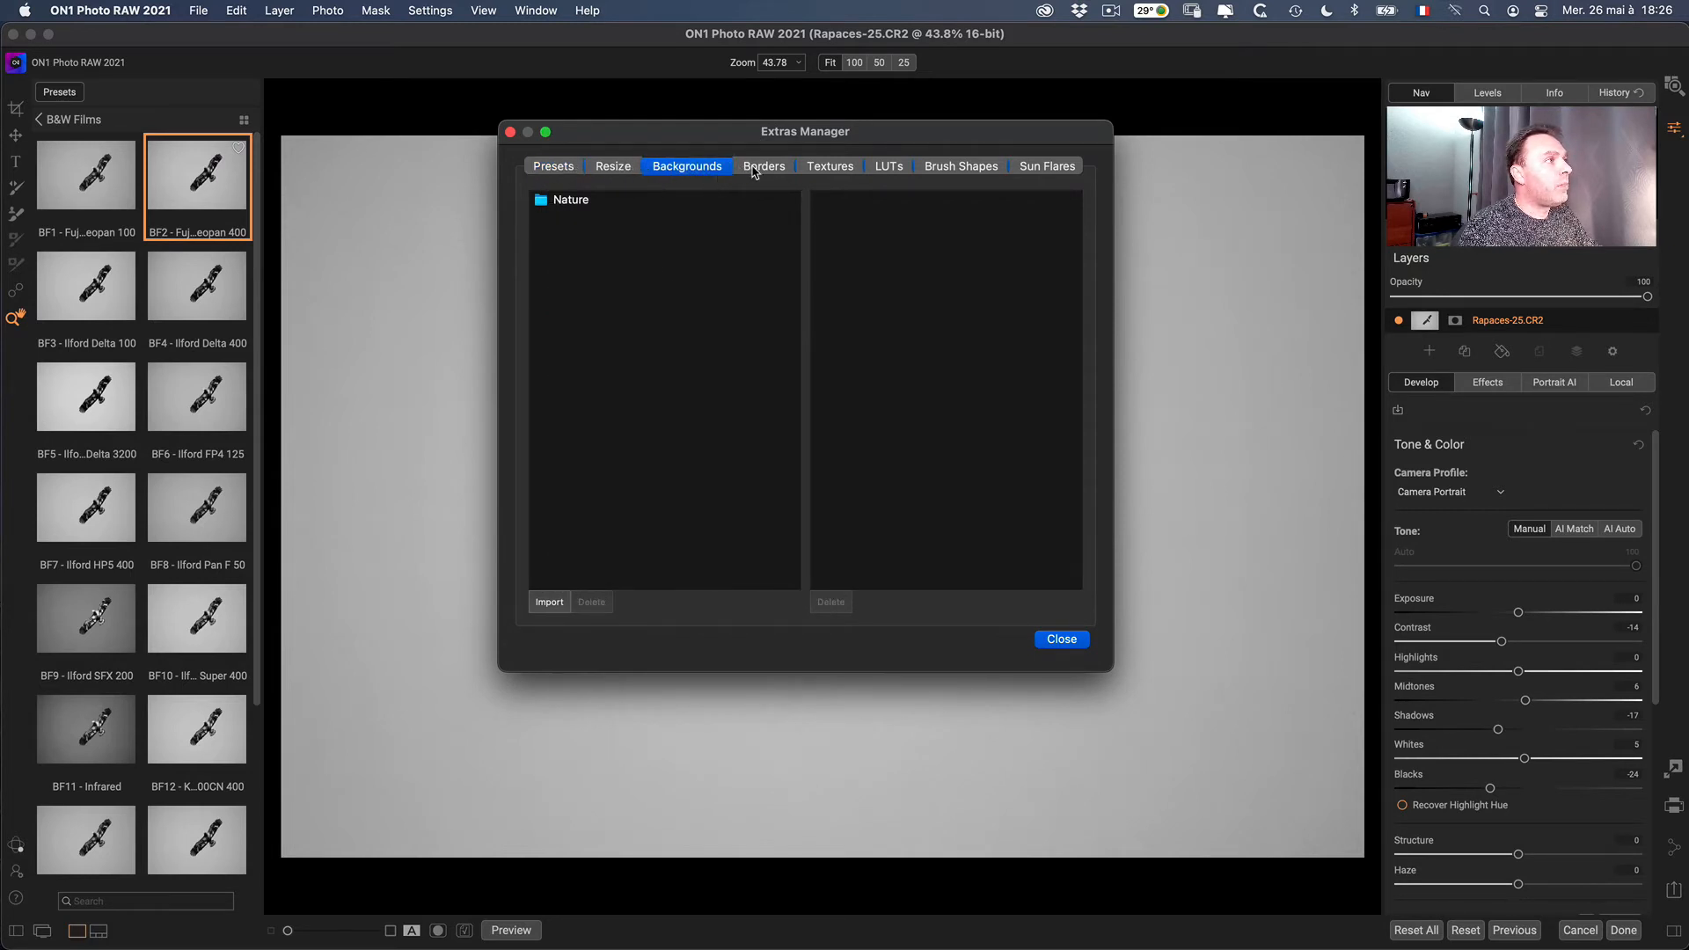
{"action": "left_click", "coordinate": [759, 168]}
{"action": "left_click", "coordinate": [827, 168]}
{"action": "left_click", "coordinate": [886, 172]}
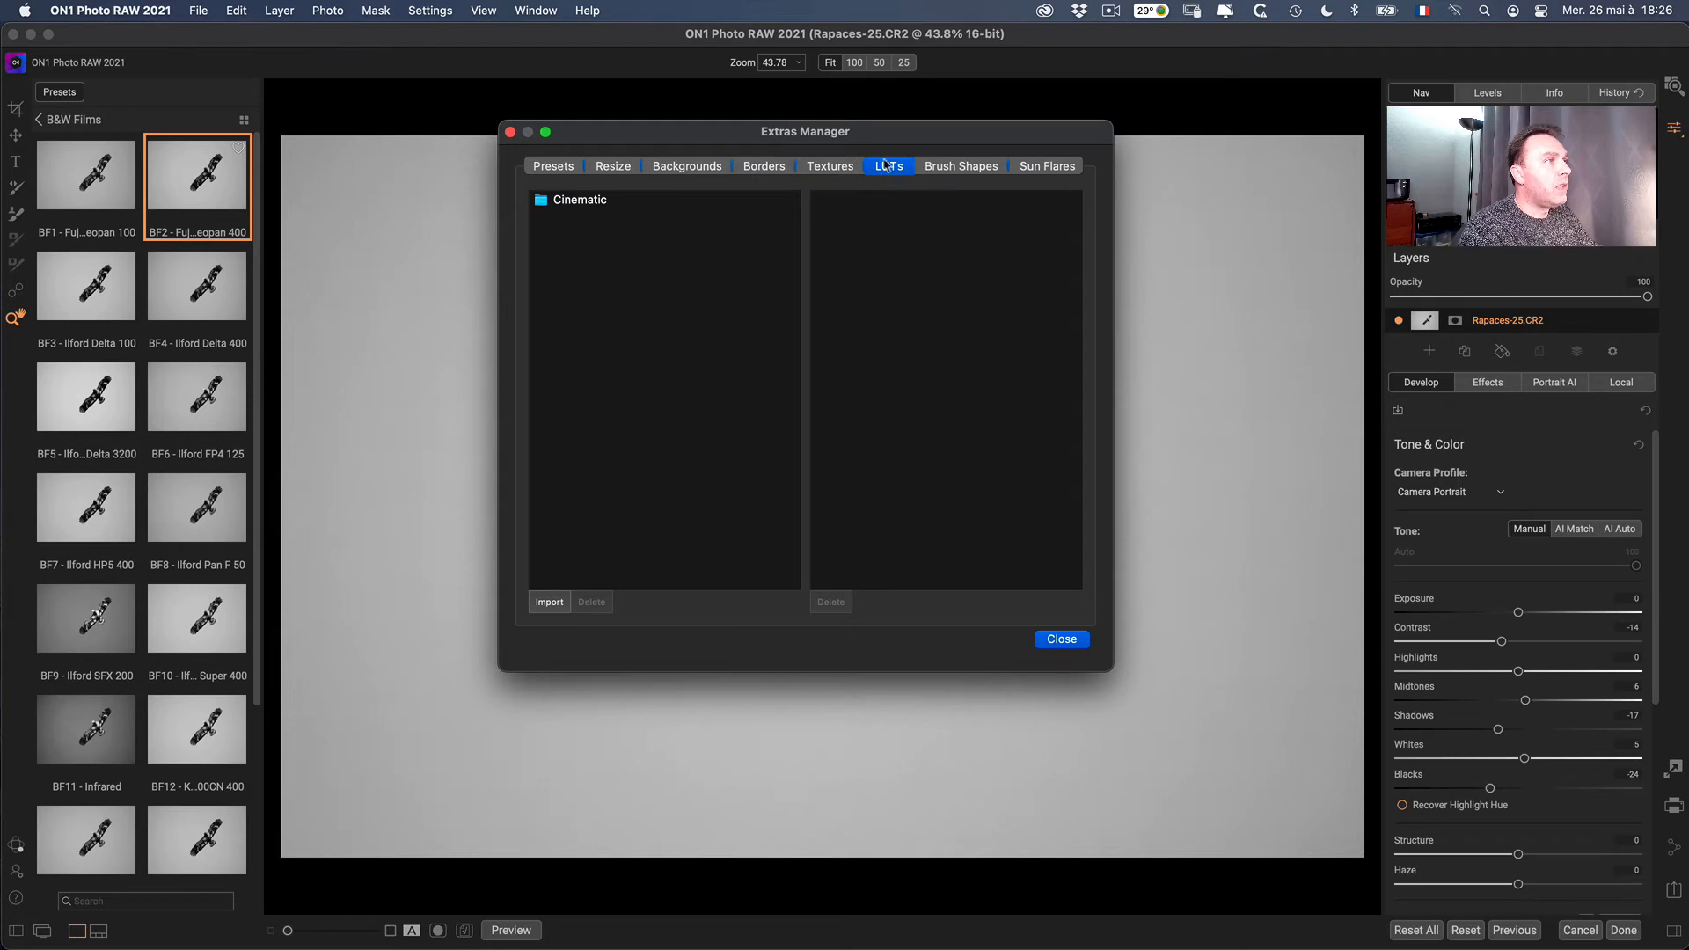
{"action": "left_click", "coordinate": [1060, 640]}
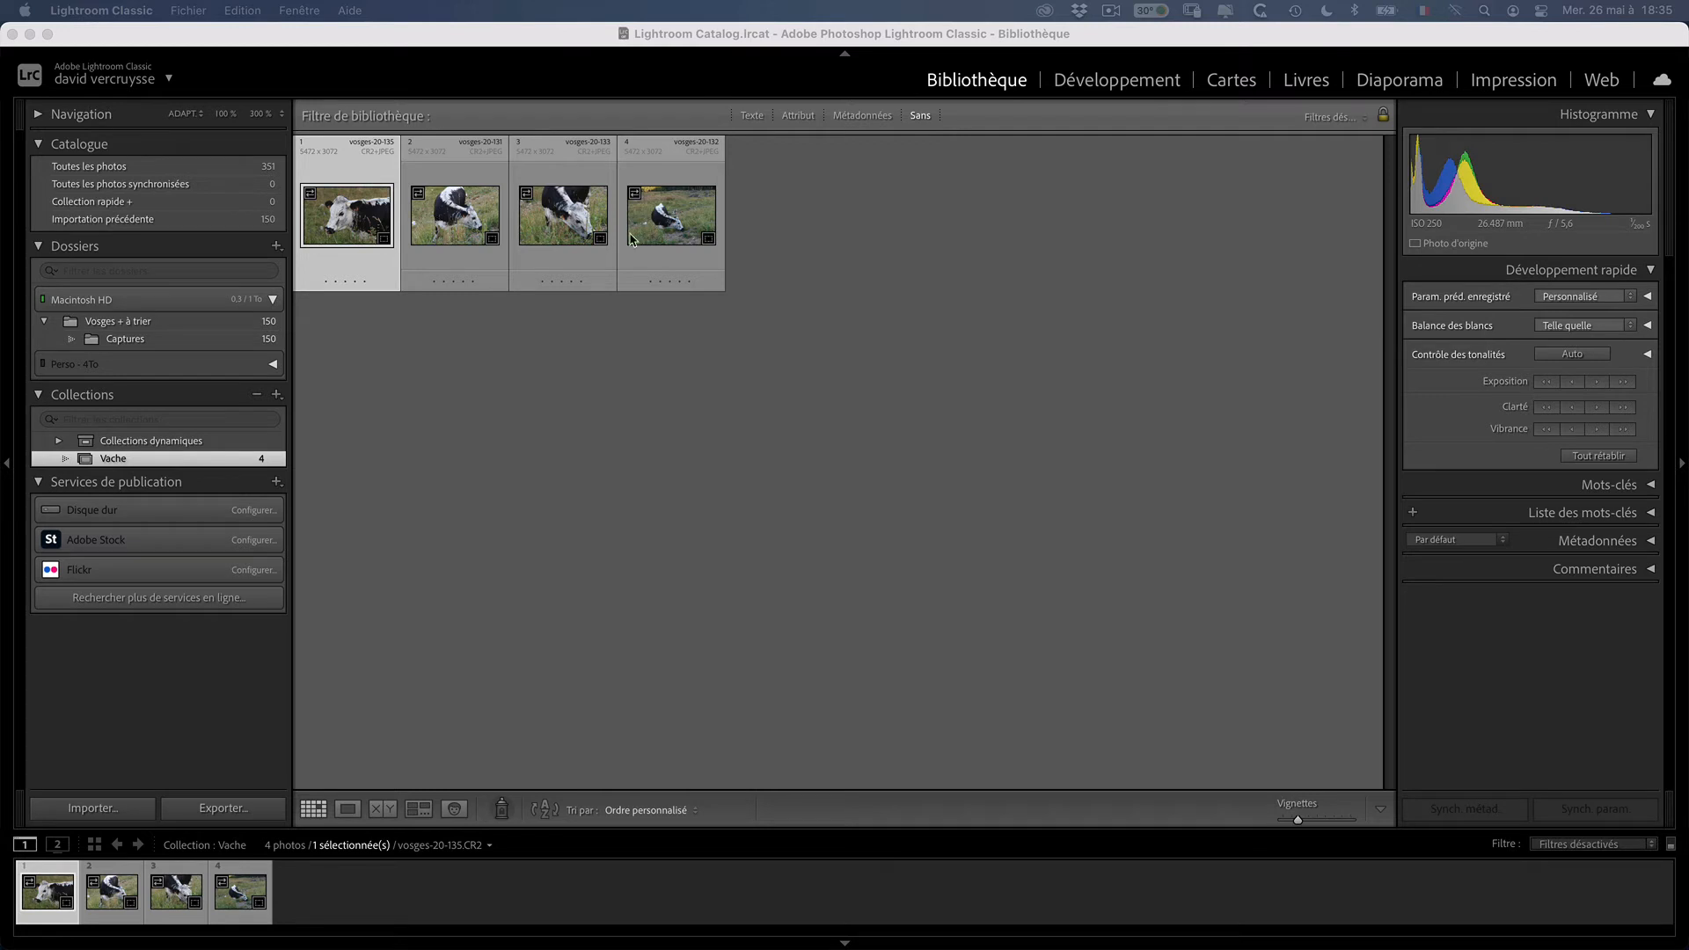
- Switch to Lightroom Classic and send all photos of the Vache collection to the ON1 Effects 2021 plug-in
{"action": "left_click", "coordinate": [680, 215]}
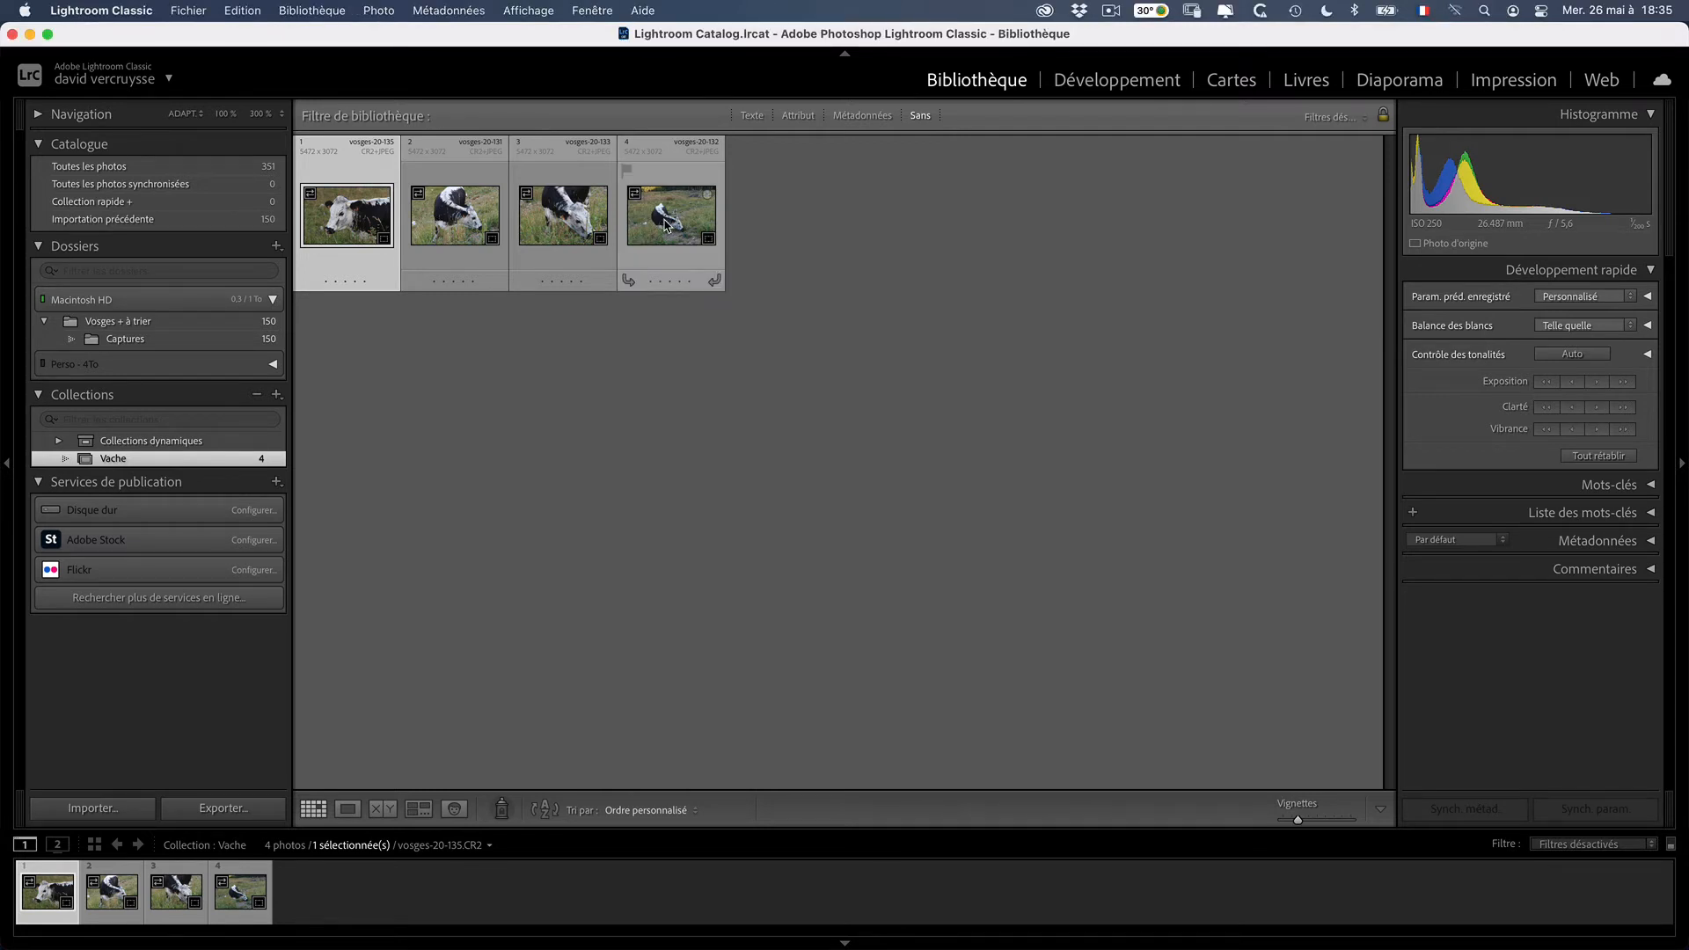
{"action": "key", "text": "super+a"}
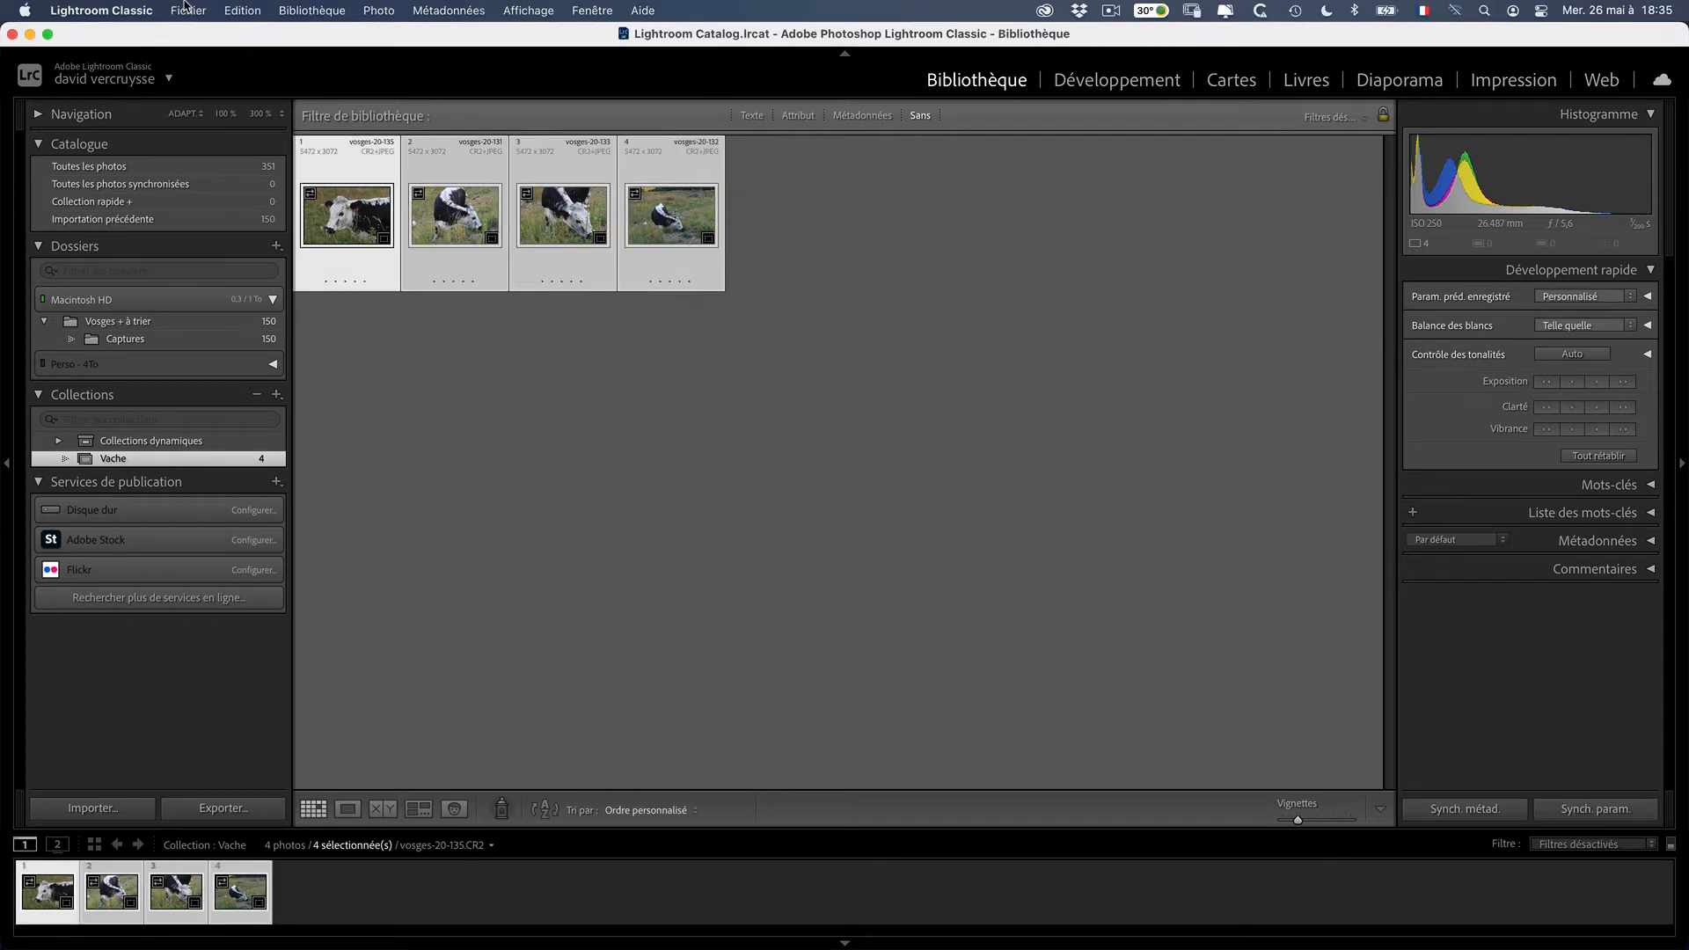
{"action": "left_click", "coordinate": [186, 10]}
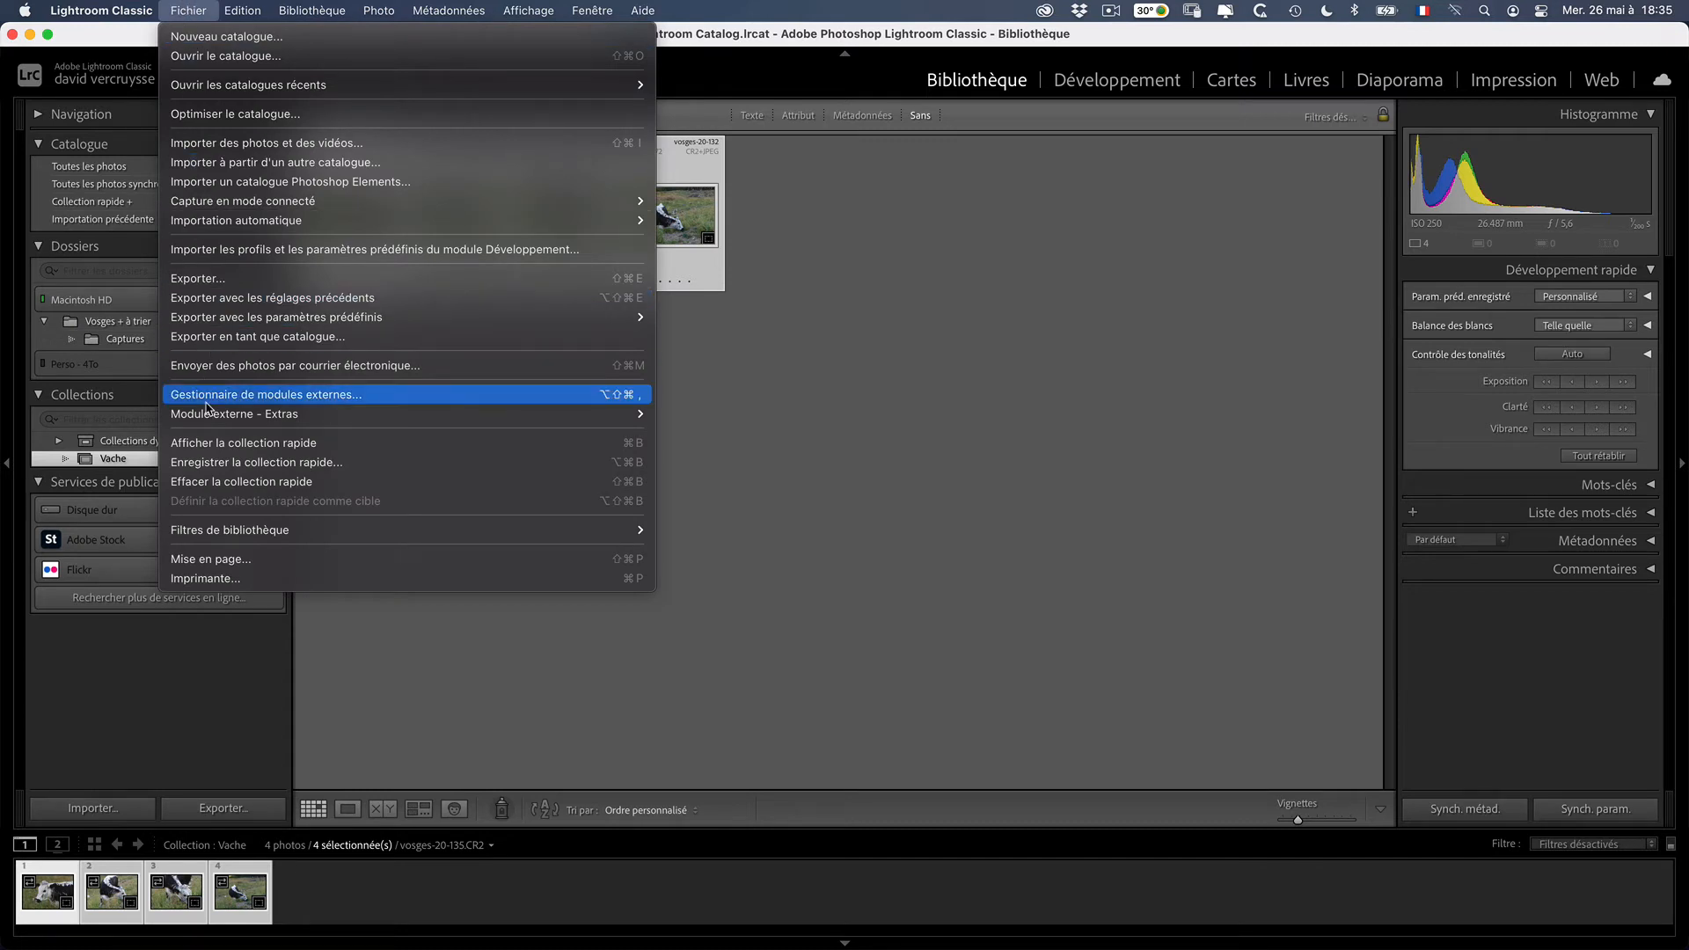
{"action": "mouse_move", "coordinate": [573, 415]}
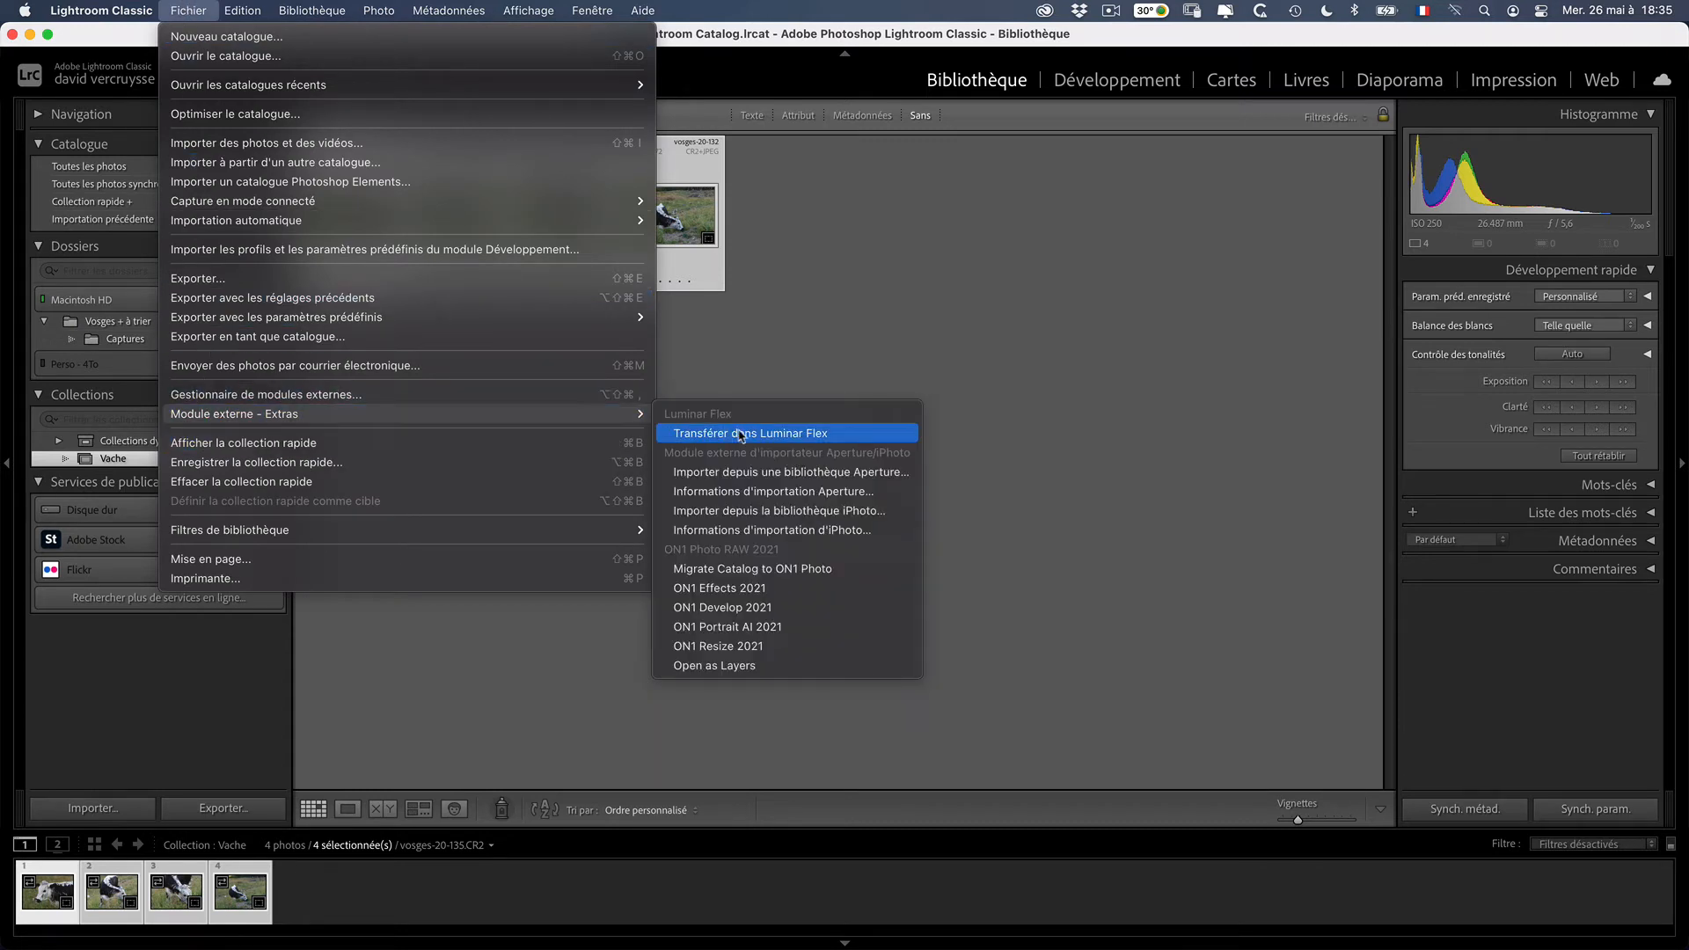
{"action": "left_click", "coordinate": [772, 589]}
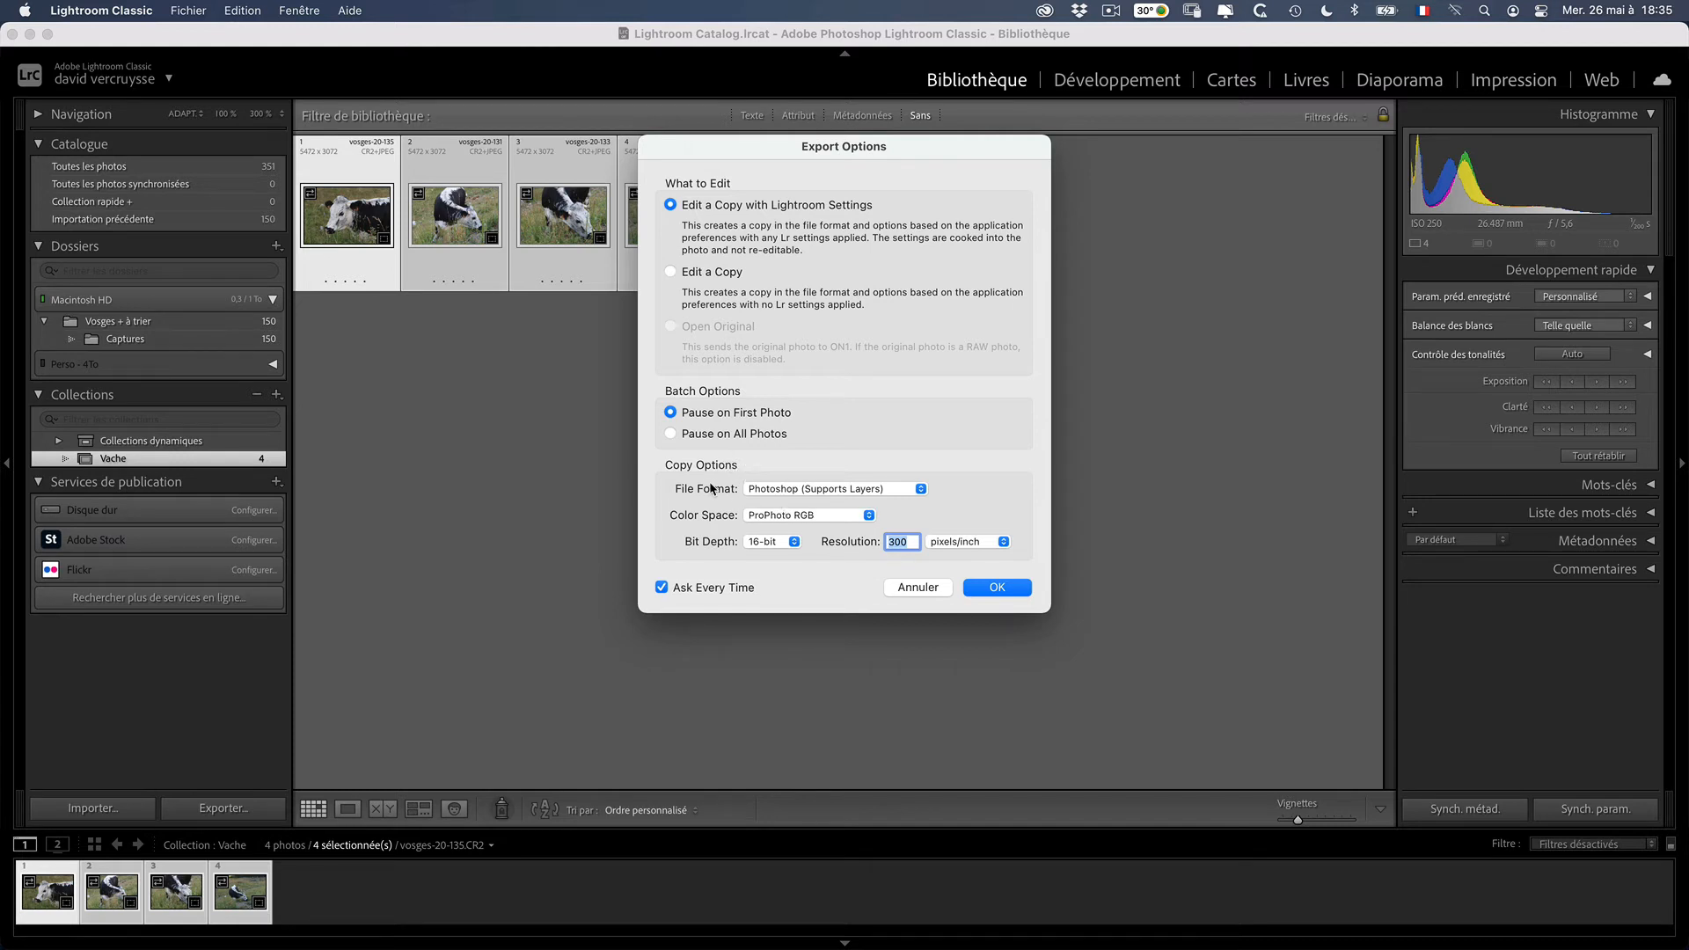
- Set the export file format to Smart Photo PSD with Pause on All Photos, and accept the export options
{"action": "left_click", "coordinate": [779, 488]}
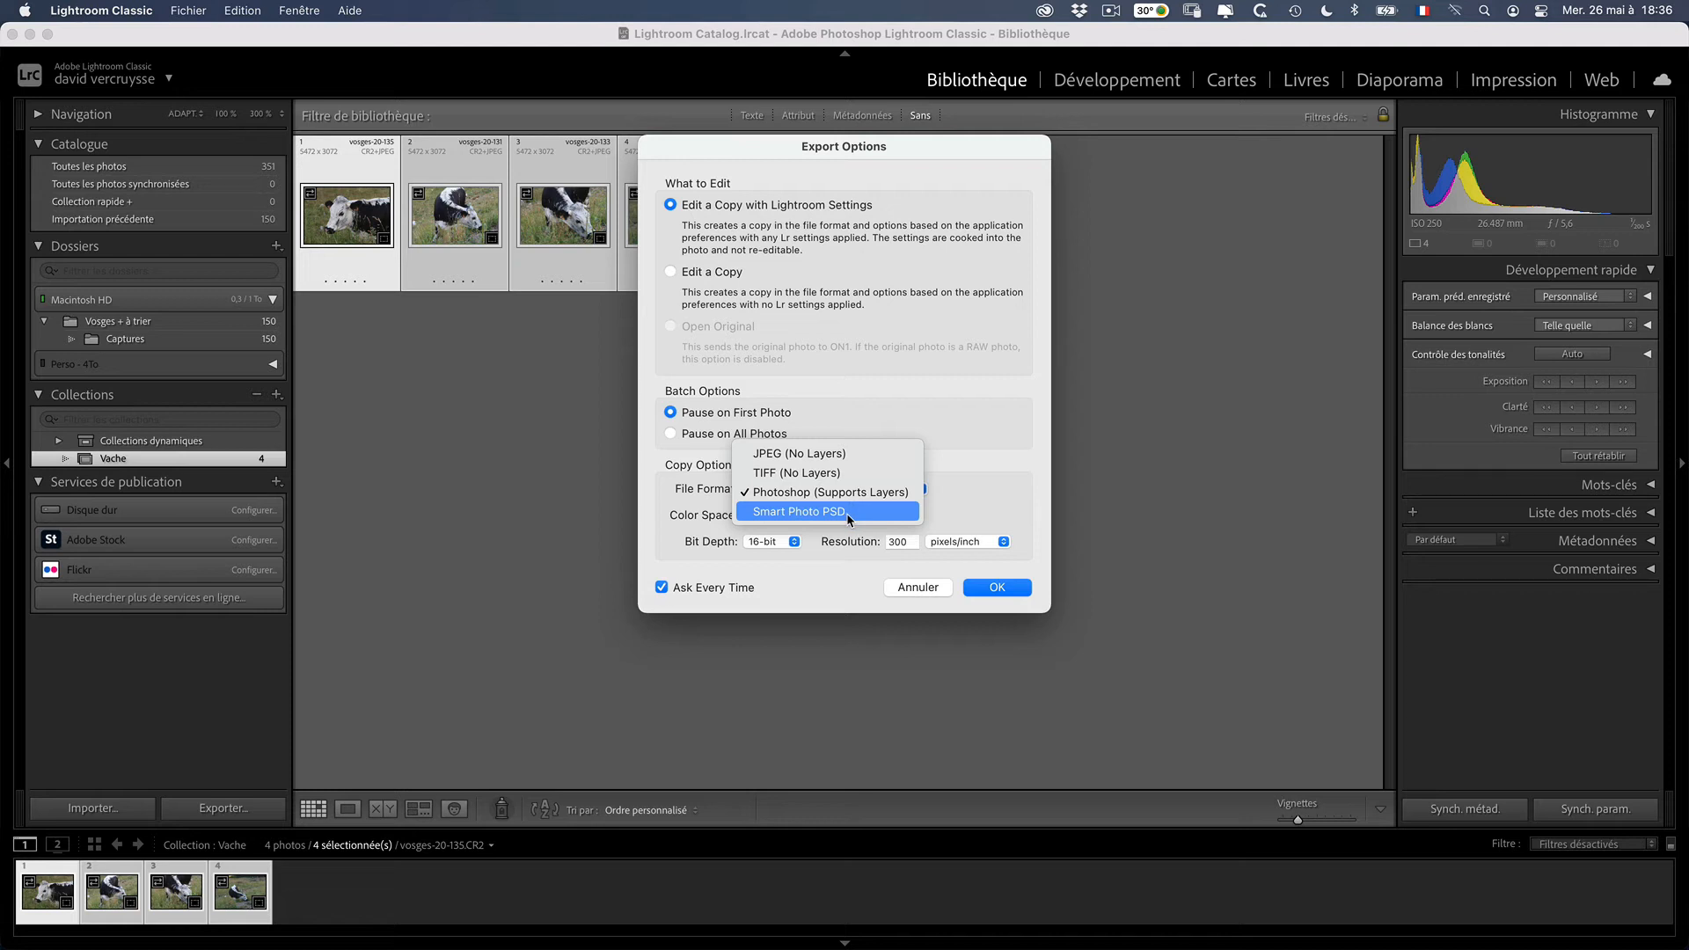
{"action": "left_click", "coordinate": [800, 513]}
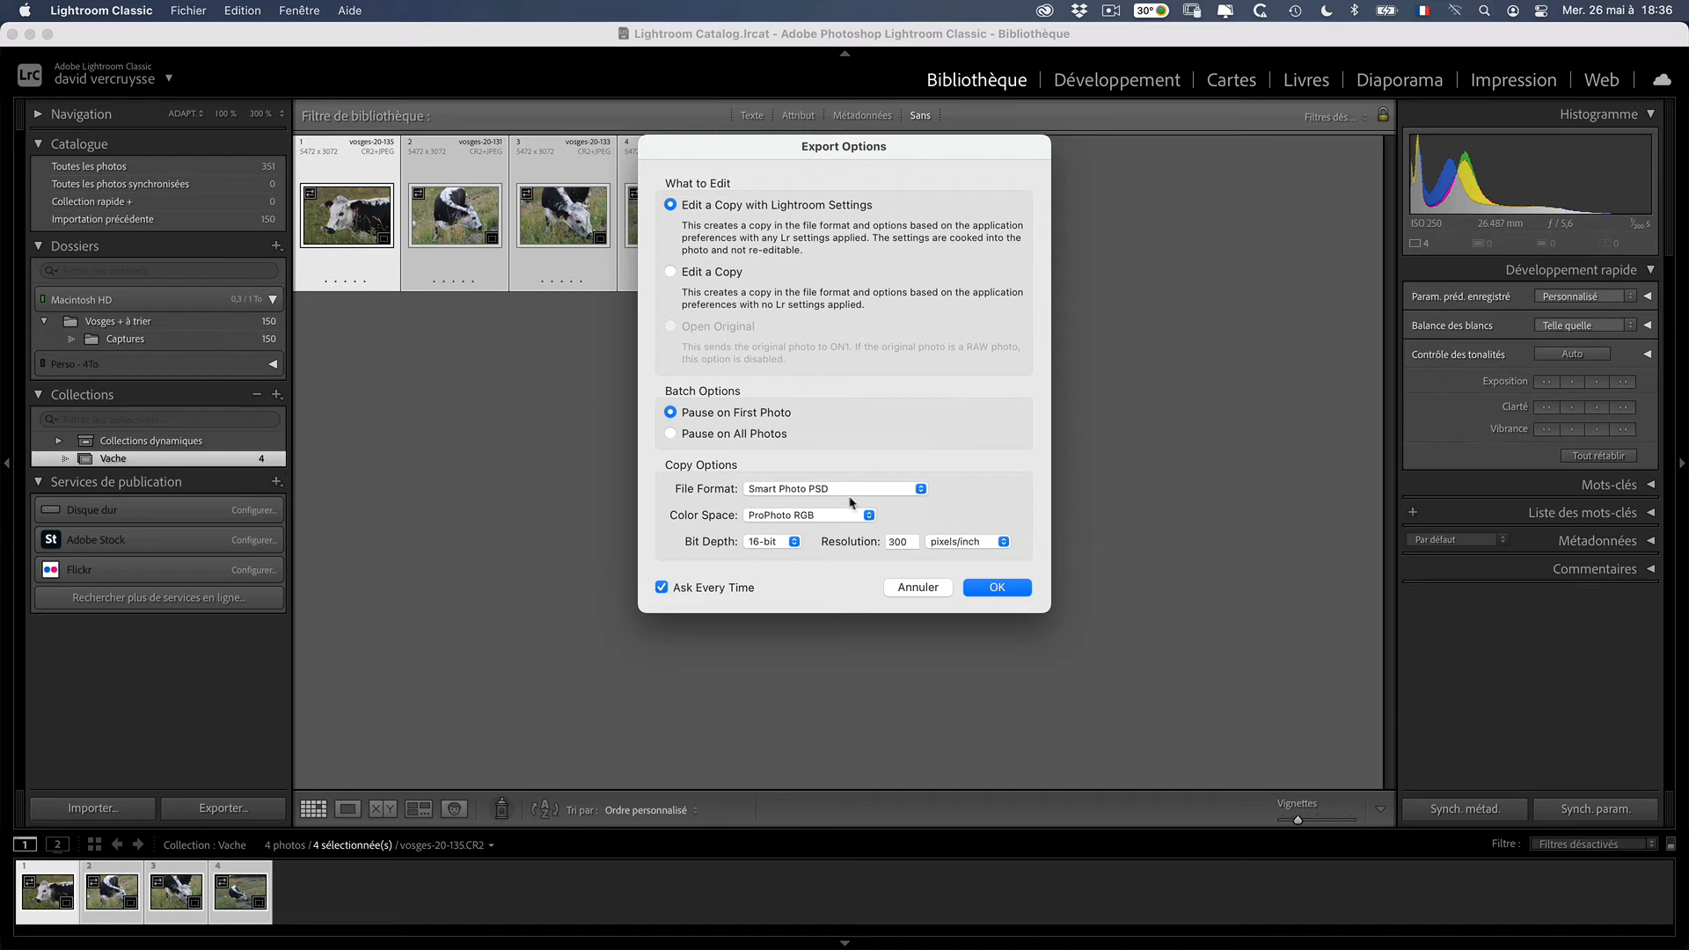
{"action": "left_click", "coordinate": [728, 435]}
{"action": "left_click", "coordinate": [1008, 593]}
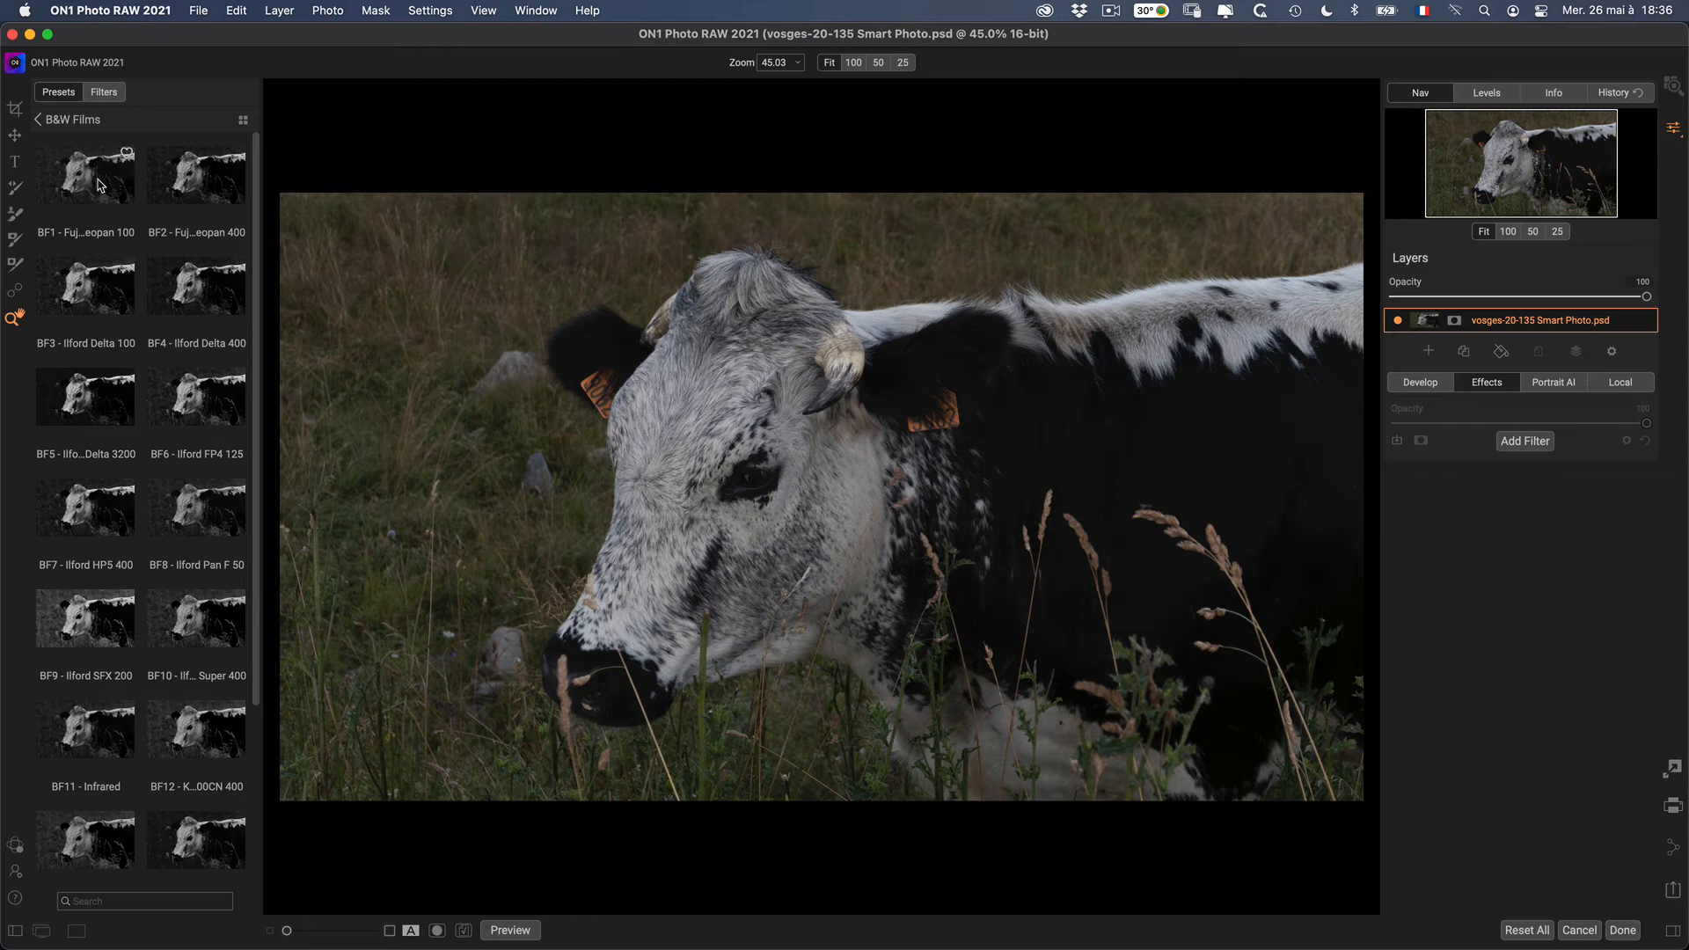
- Apply the BF4 - Ilford Delta 400 preset, set the Black & White filter's opacity to 81, and finish this photo
{"action": "left_click", "coordinate": [199, 301]}
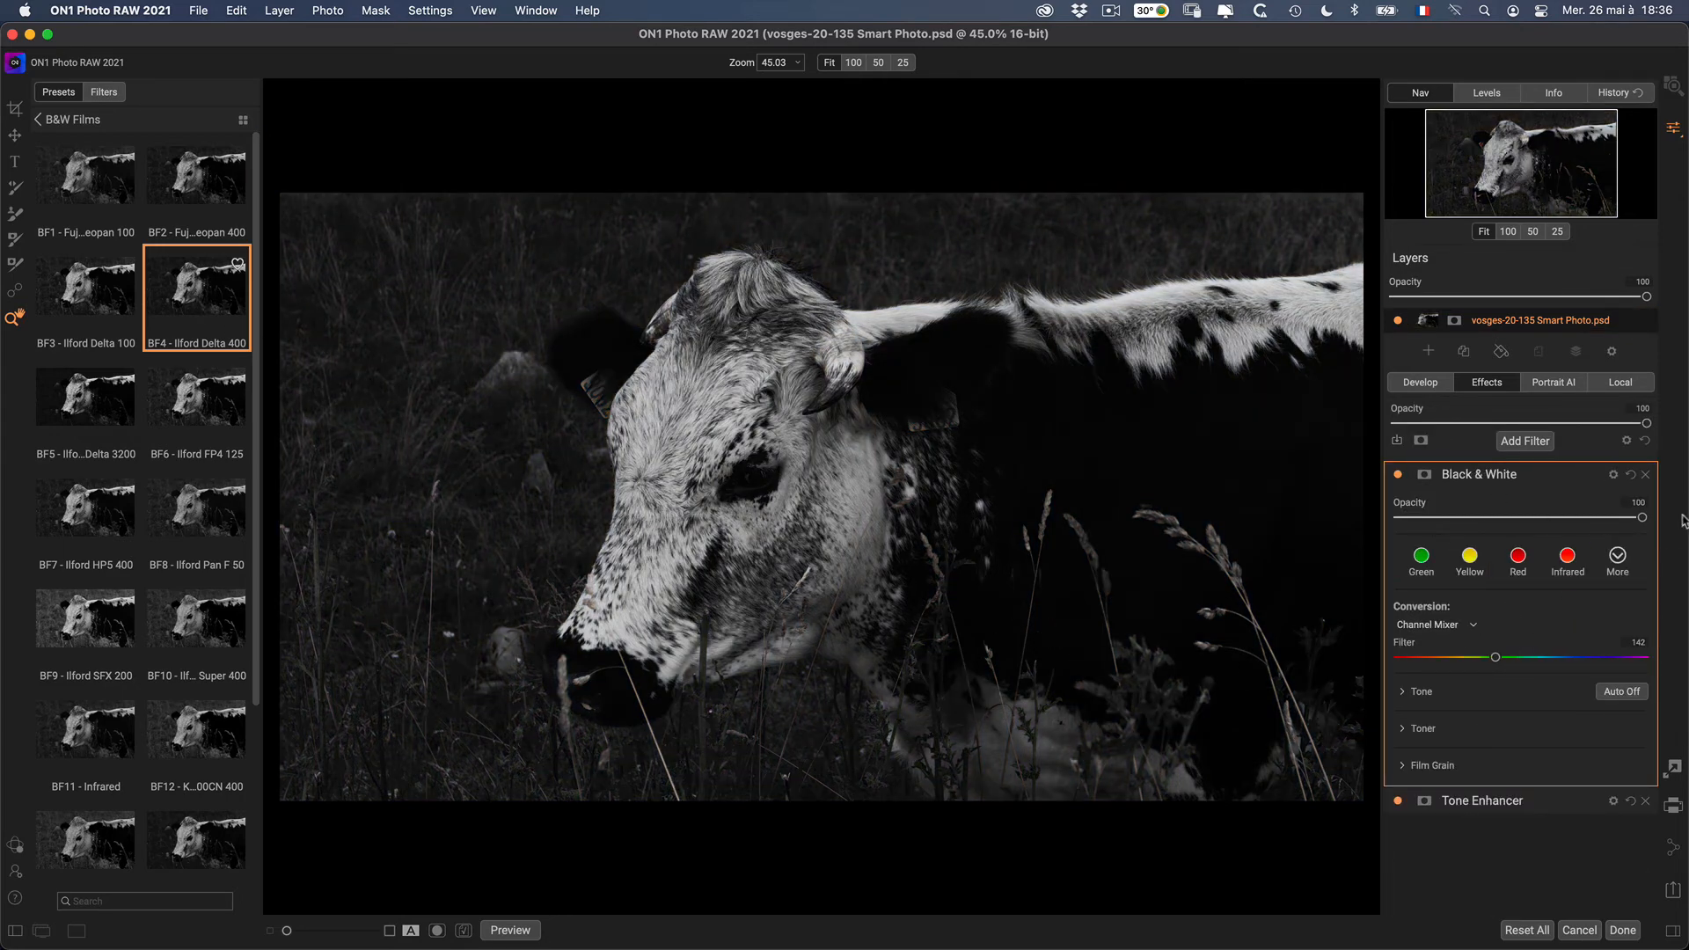
{"action": "left_click_drag", "start_coordinate": [1641, 517], "coordinate": [1597, 520]}
{"action": "left_click", "coordinate": [1623, 931]}
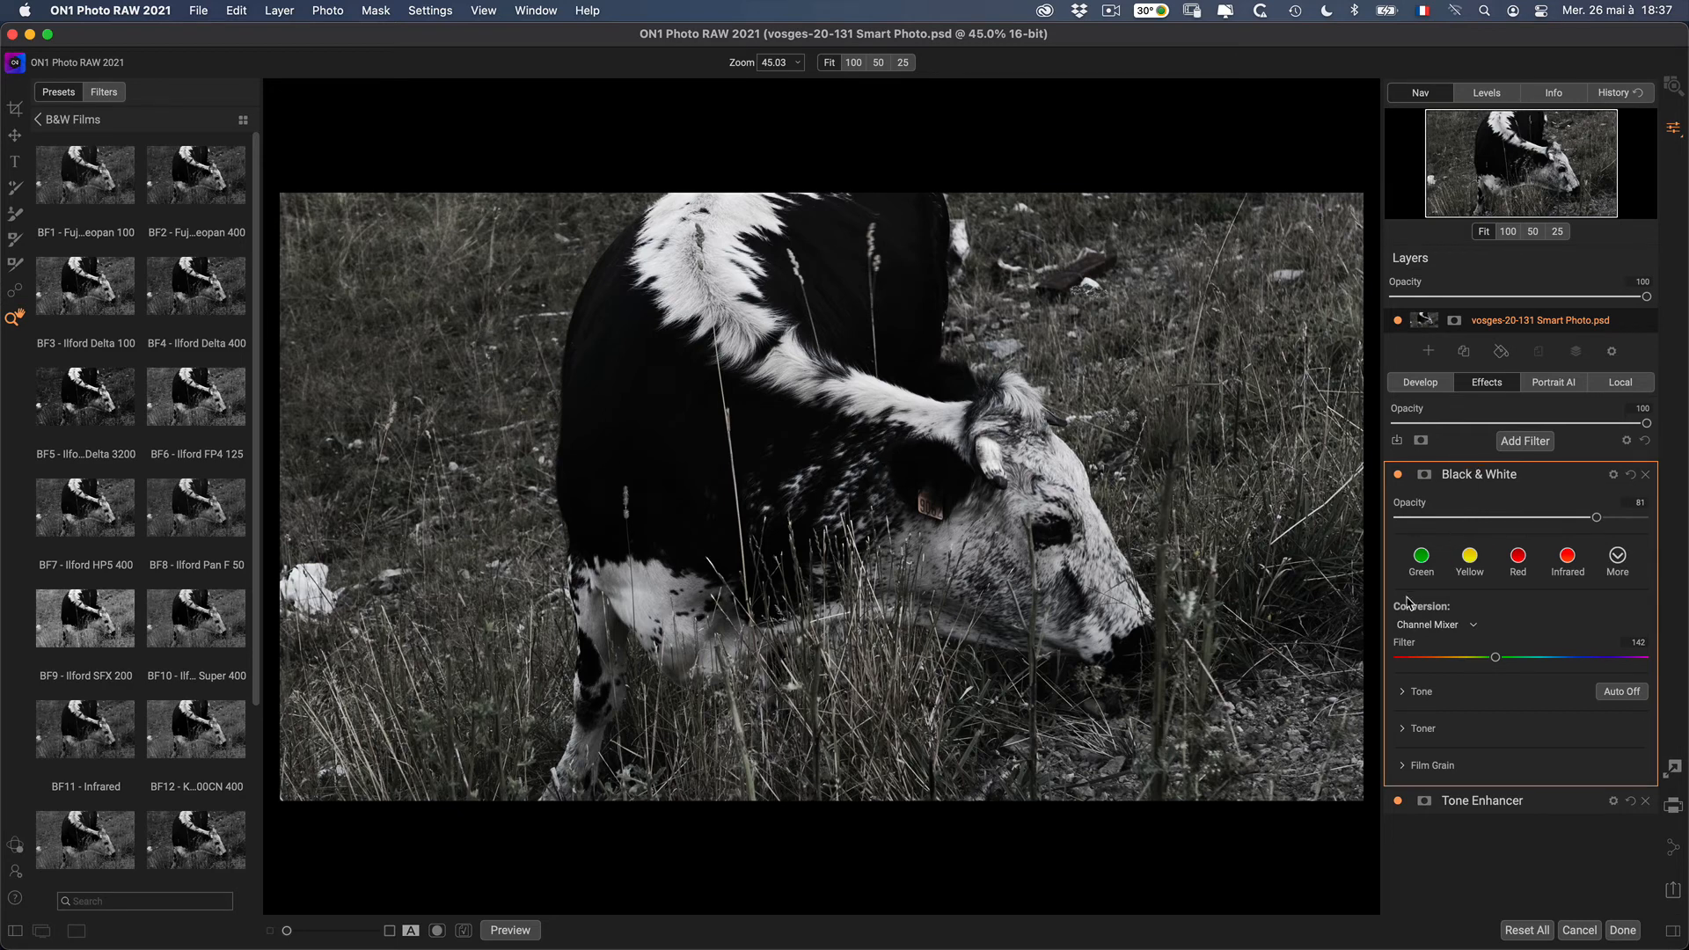
- Set the Black & White tone to Brightness 48, Contrast 34, Highlights 30, Whites -24 and Blacks -48, and finish the second cow photo
{"action": "left_click", "coordinate": [1412, 728]}
{"action": "left_click", "coordinate": [1412, 692]}
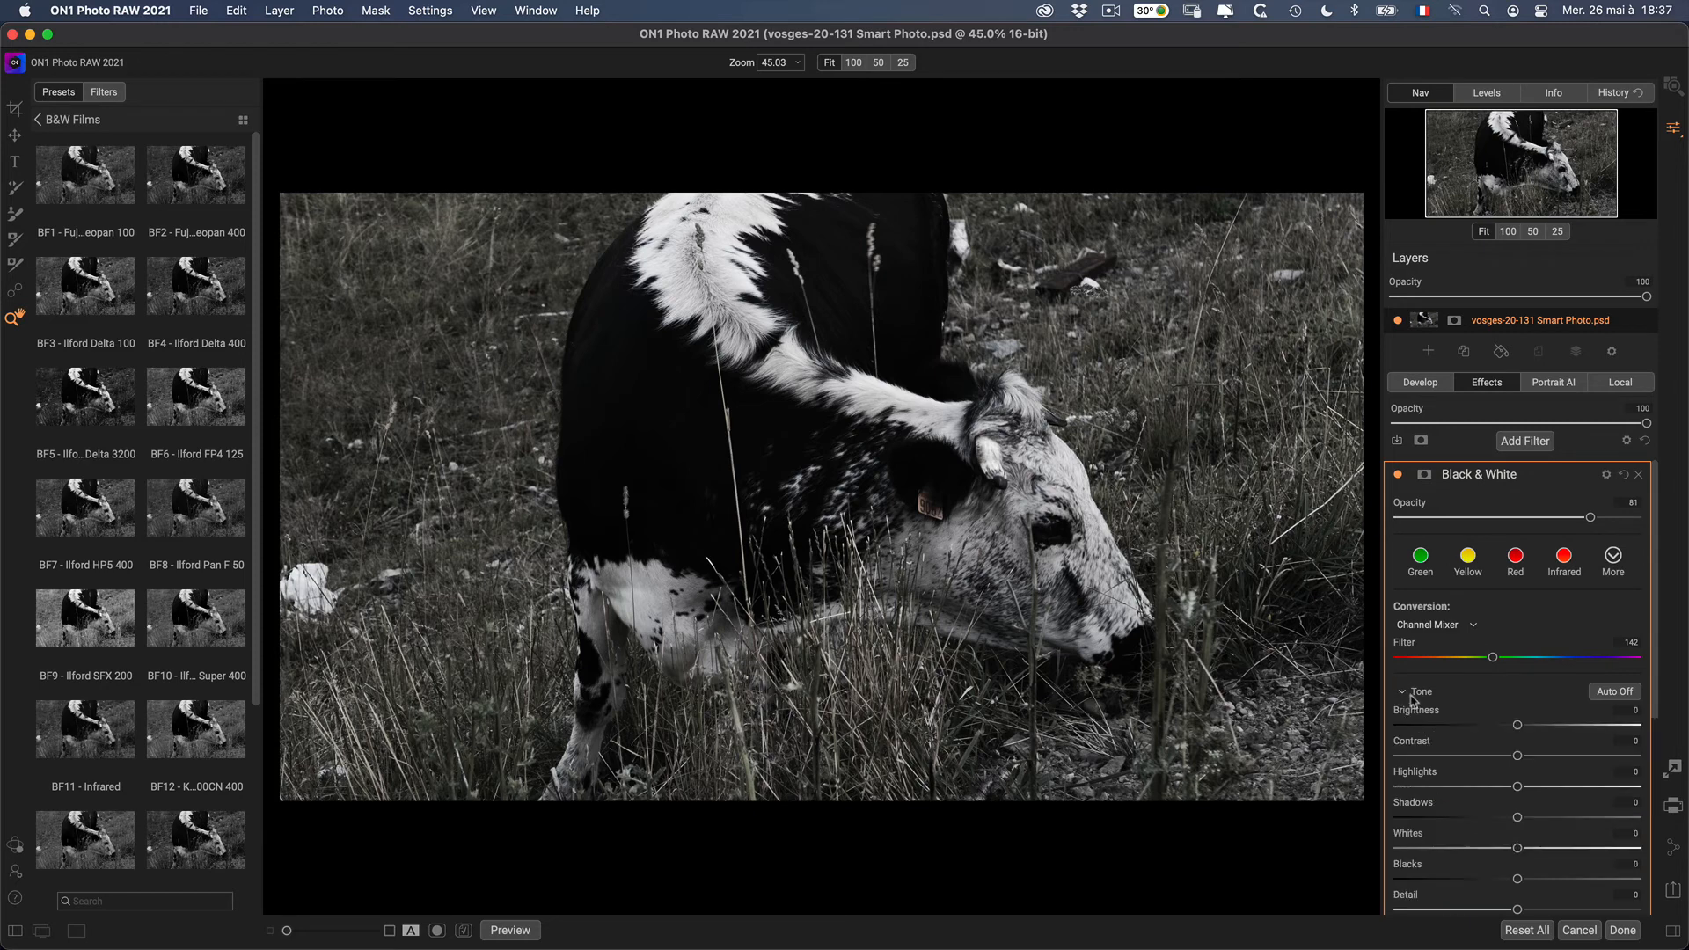
{"action": "left_click_drag", "start_coordinate": [1517, 725], "coordinate": [1445, 725]}
{"action": "left_click_drag", "start_coordinate": [1518, 786], "coordinate": [1573, 786]}
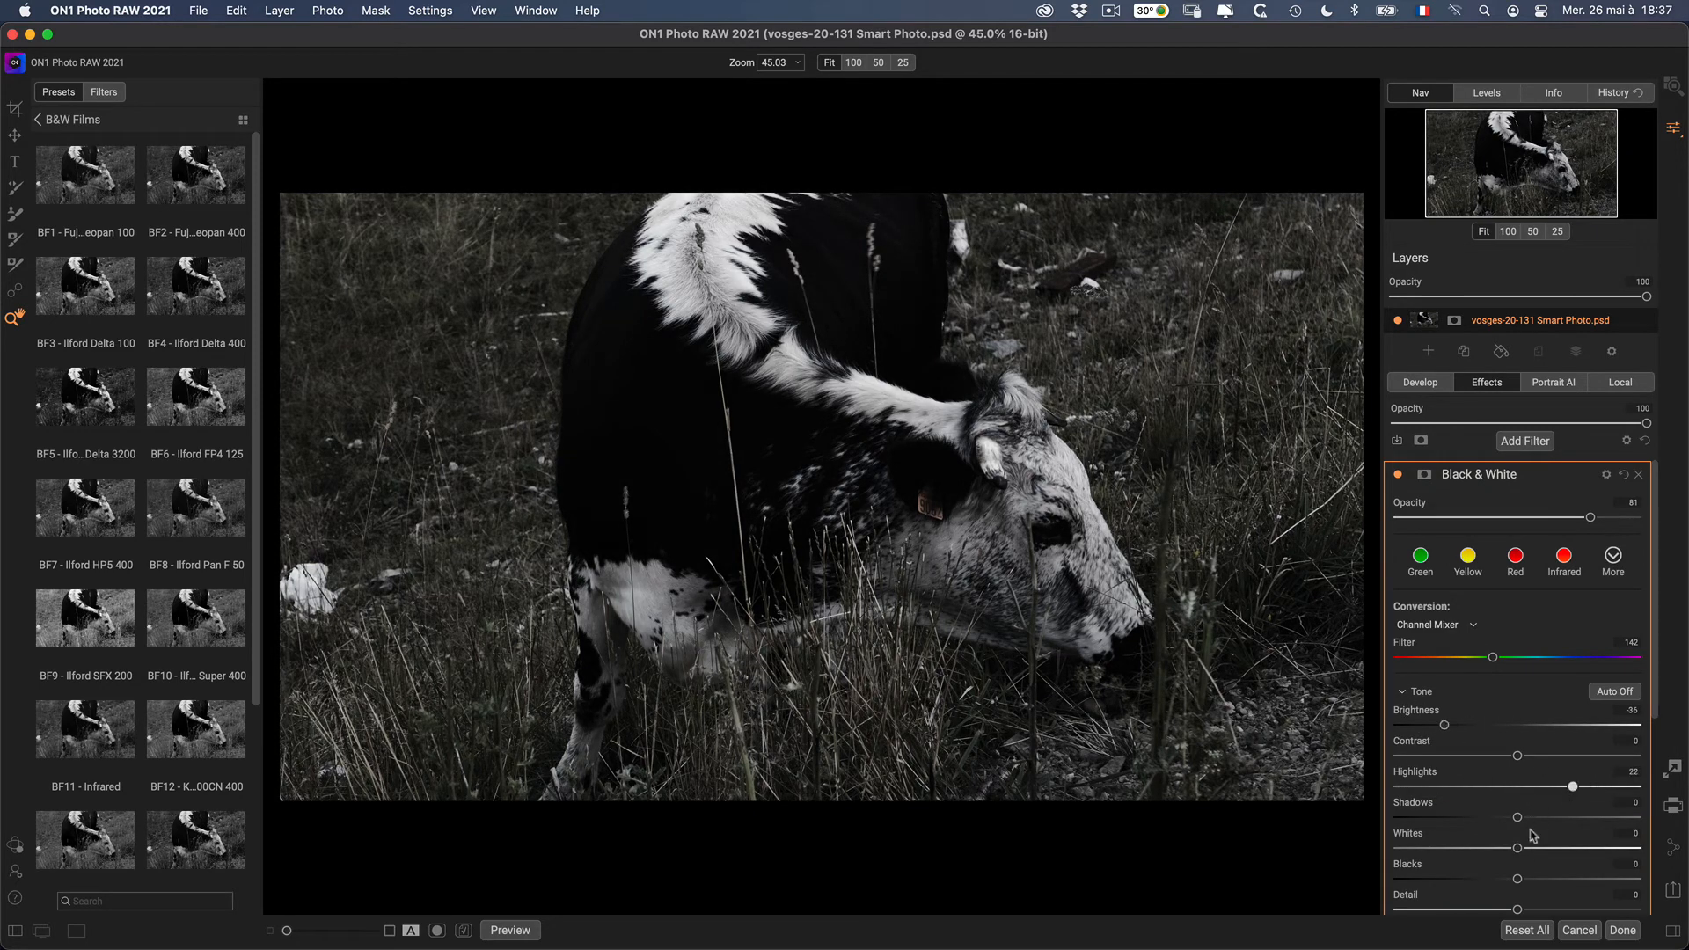
{"action": "left_click_drag", "start_coordinate": [1517, 848], "coordinate": [1455, 879]}
{"action": "left_click_drag", "start_coordinate": [1445, 725], "coordinate": [1606, 725]}
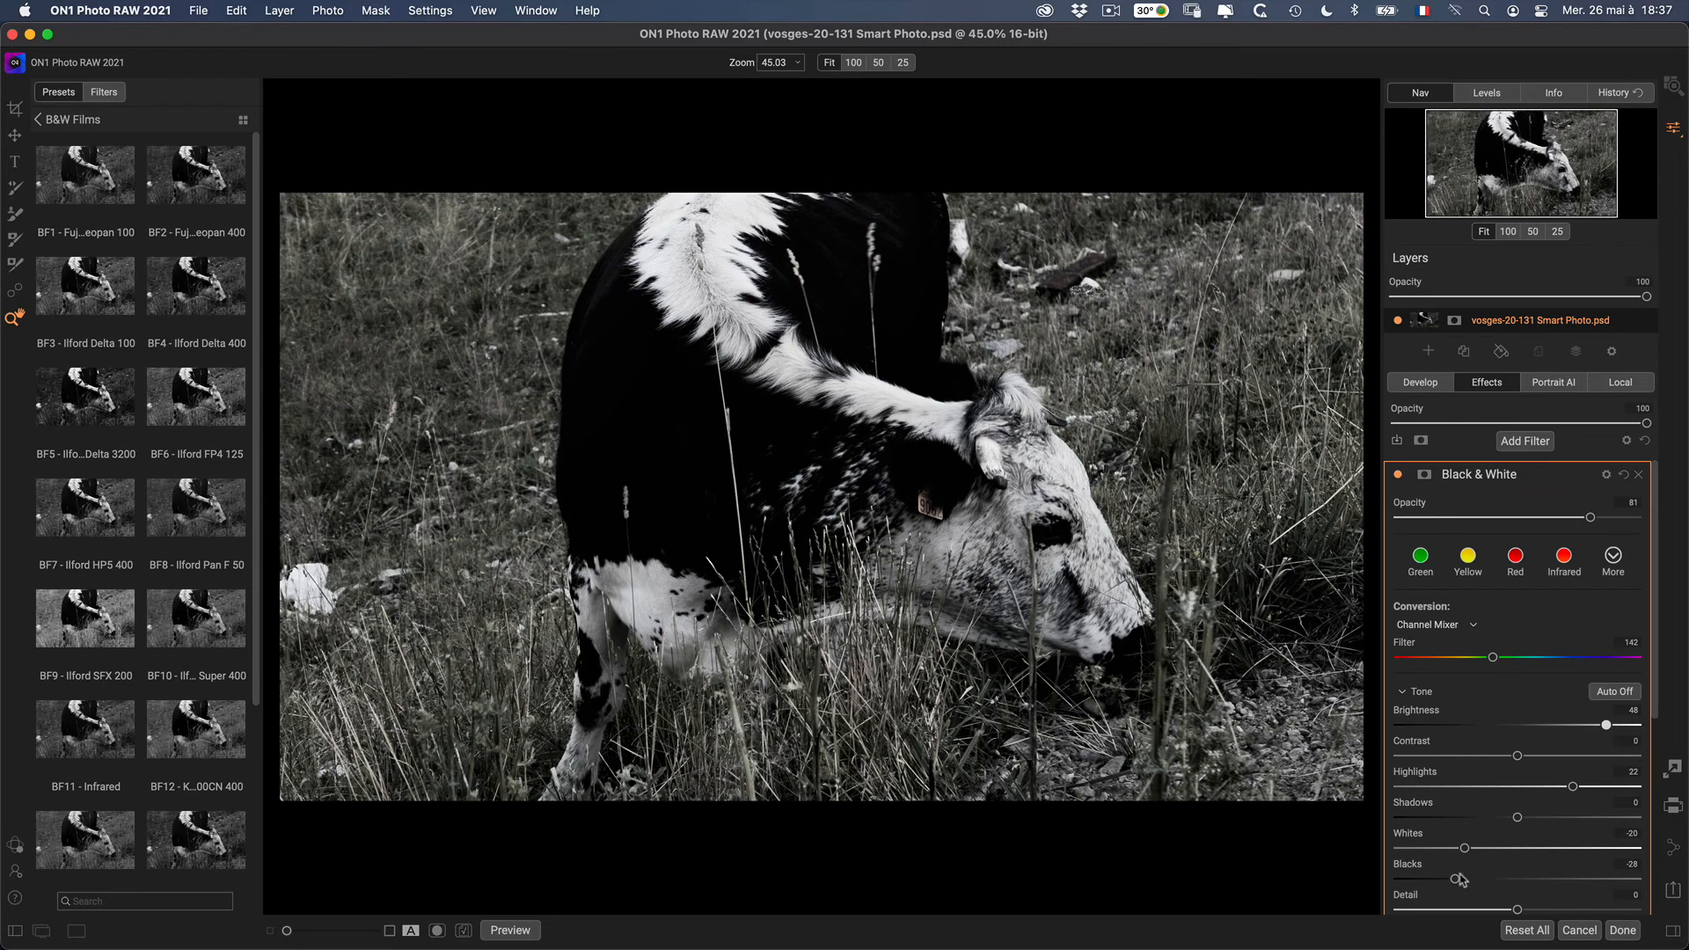
{"action": "mouse_move", "coordinate": [1455, 879]}
{"action": "left_mouse_down"}
{"action": "mouse_move", "coordinate": [1428, 879]}
{"action": "mouse_move", "coordinate": [1459, 848]}
{"action": "left_mouse_up"}
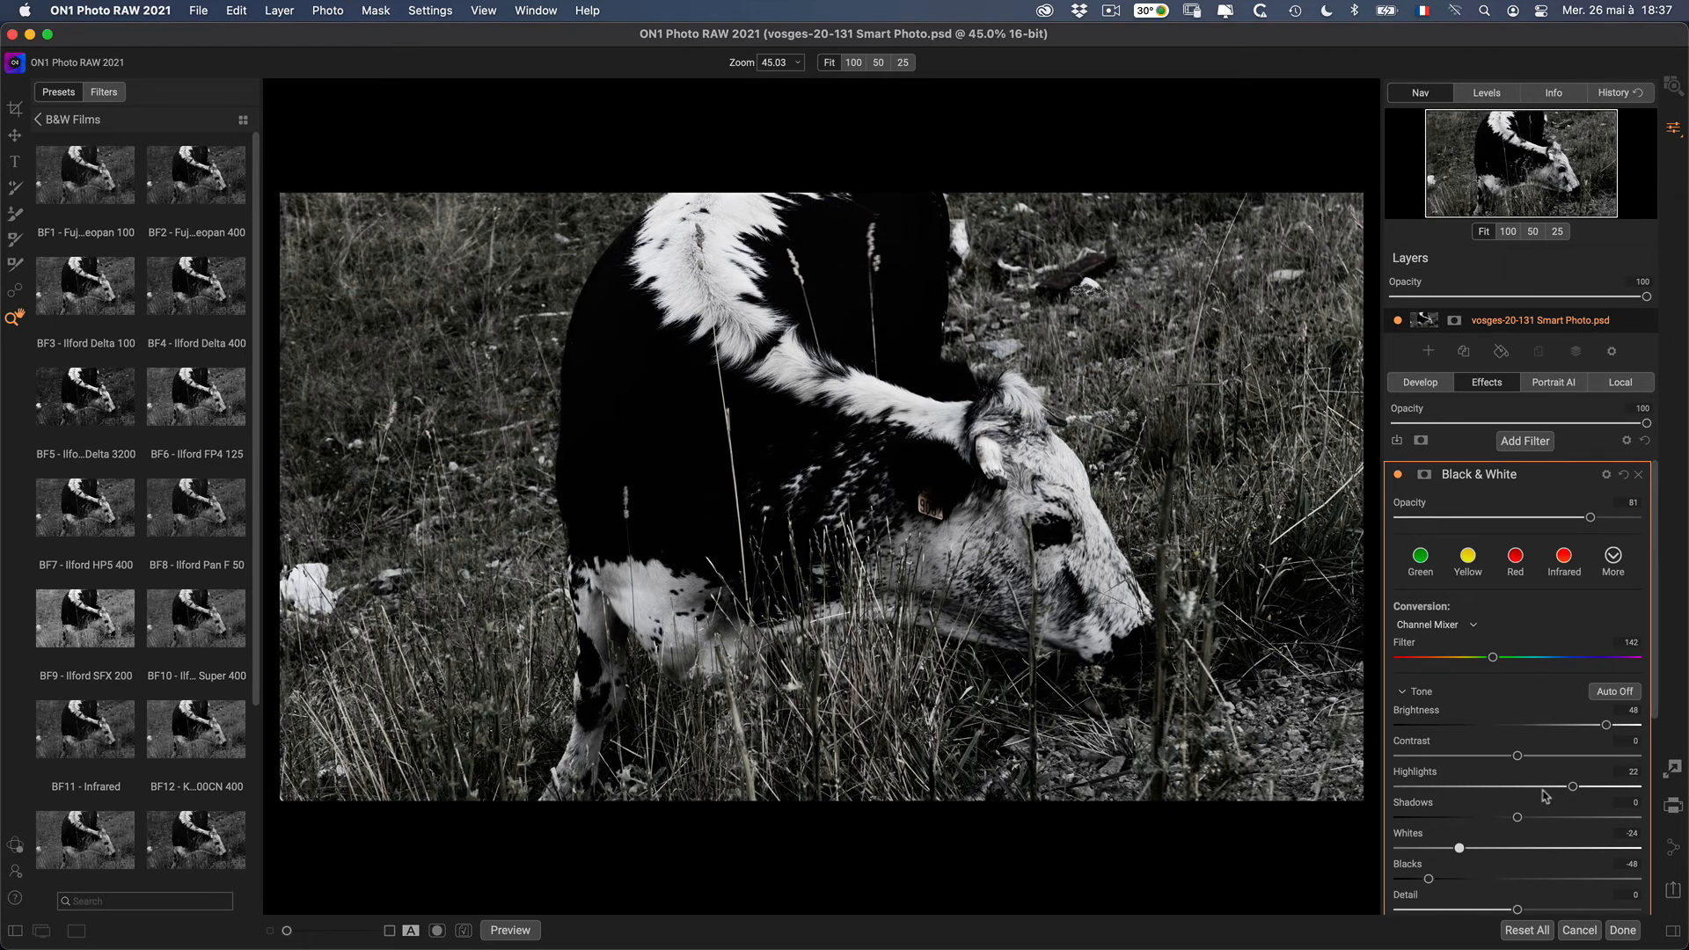
{"action": "left_click_drag", "start_coordinate": [1573, 786], "coordinate": [1588, 756]}
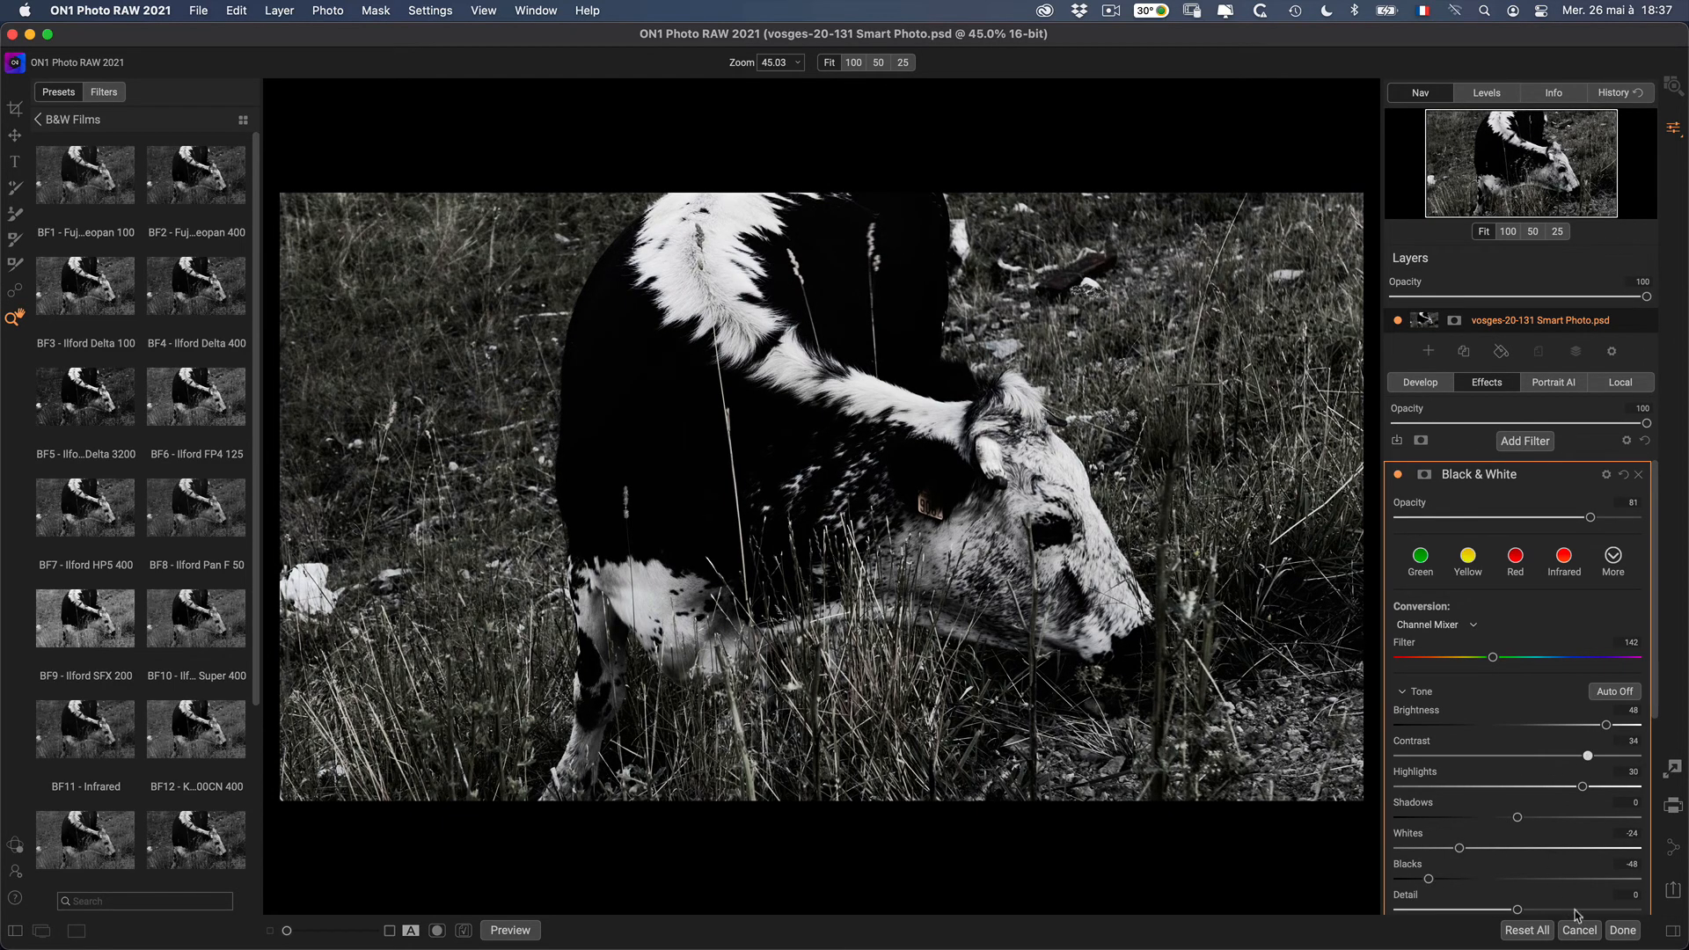
{"action": "left_click", "coordinate": [1623, 931]}
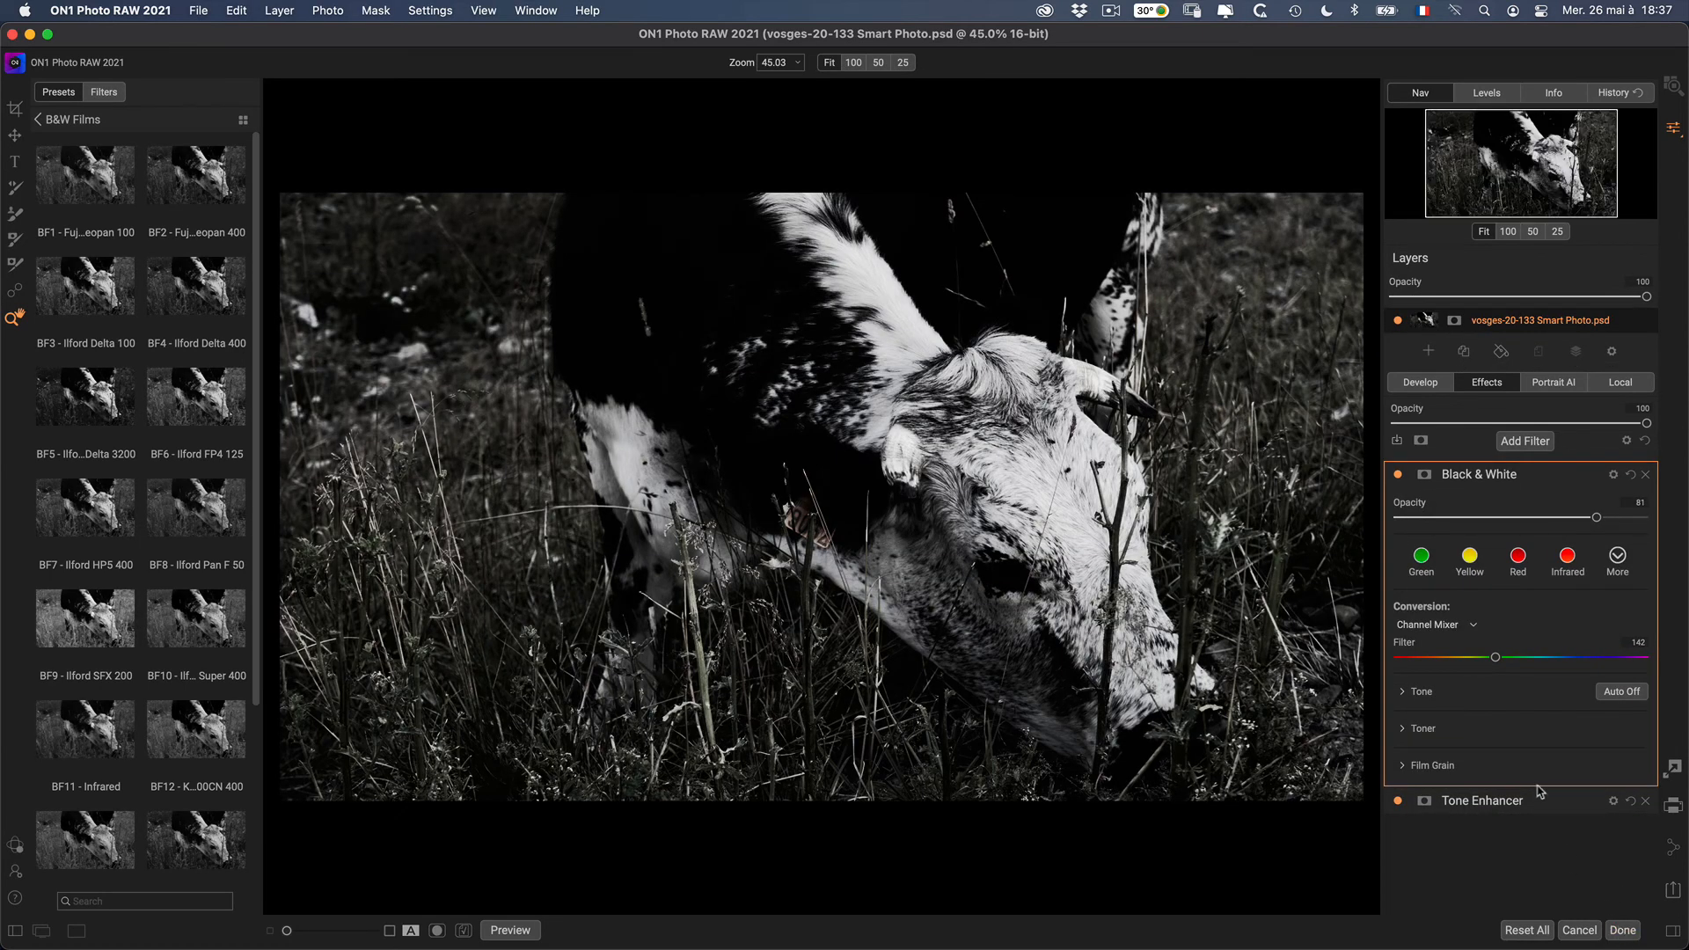
- Accept the third cow photo with its current effects, and select the vosges-20-135 Smart Photo in the Lightroom library
{"action": "left_click", "coordinate": [1624, 930]}
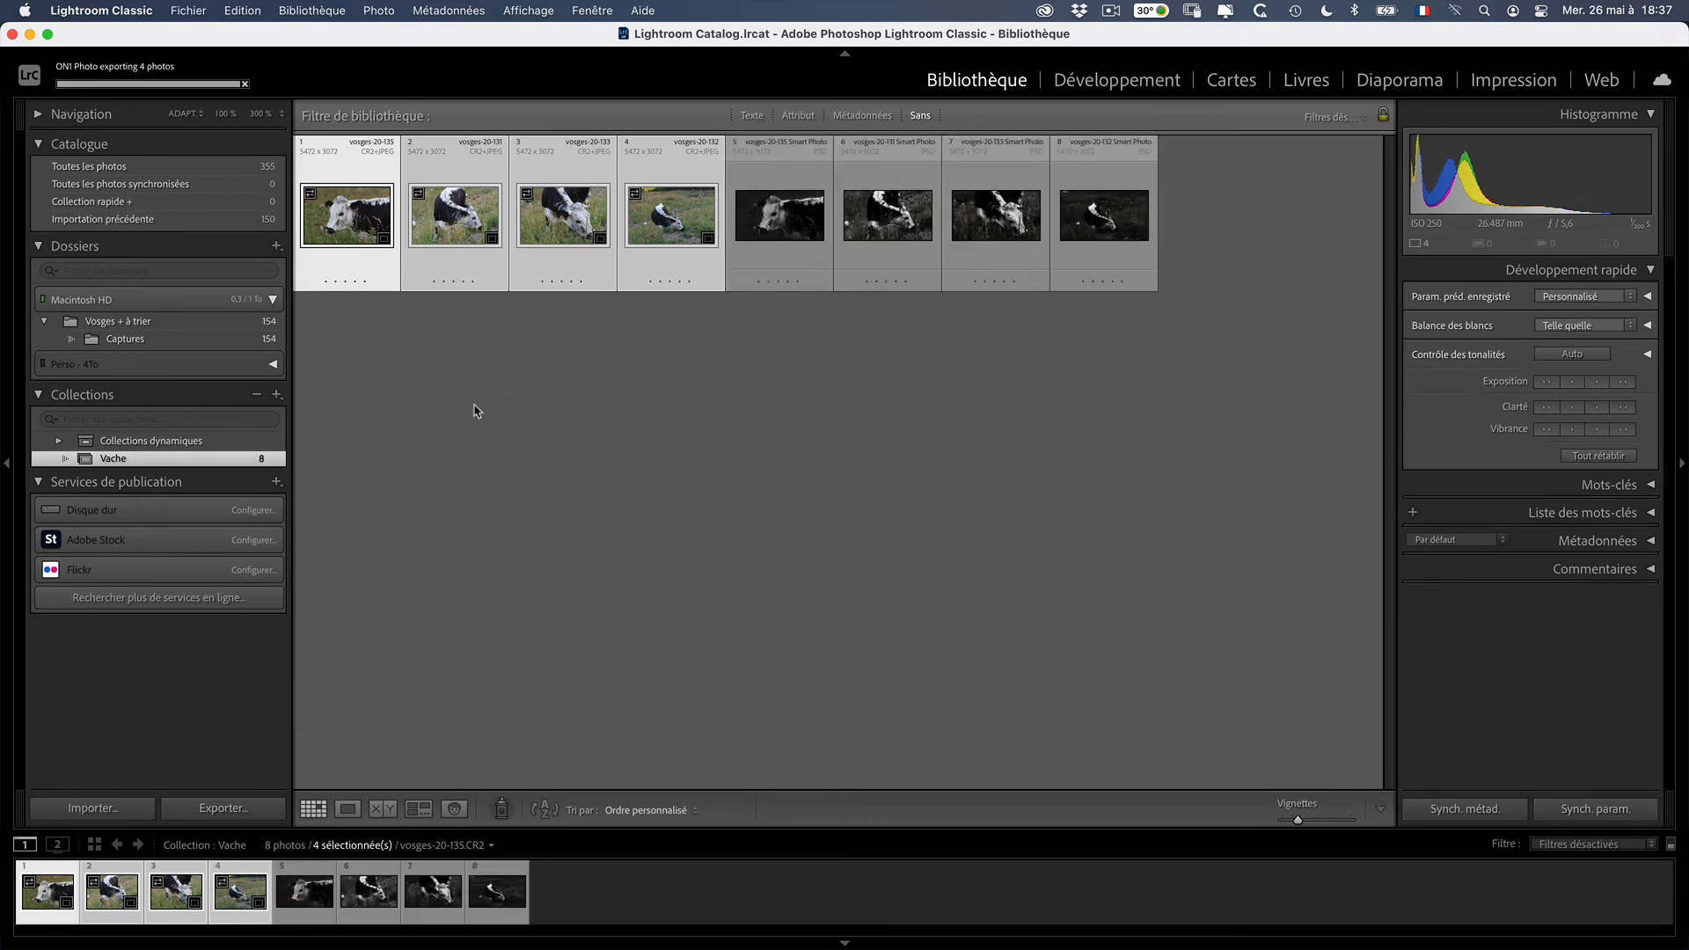
{"action": "left_click", "coordinate": [860, 403]}
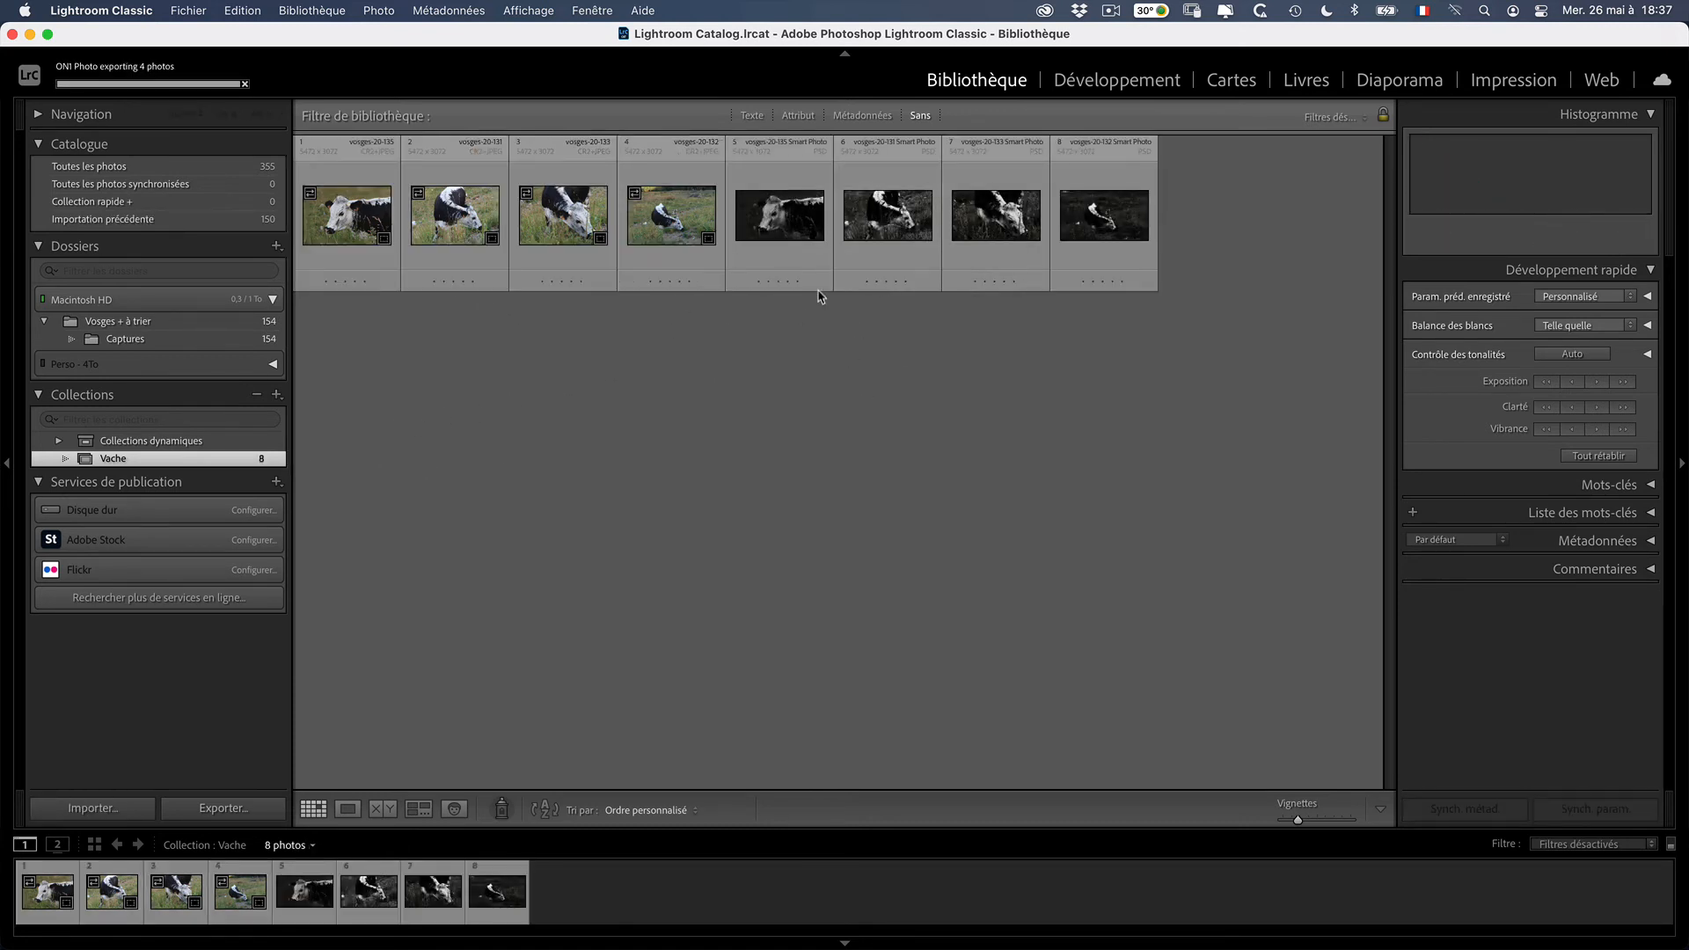
{"action": "left_click", "coordinate": [780, 226]}
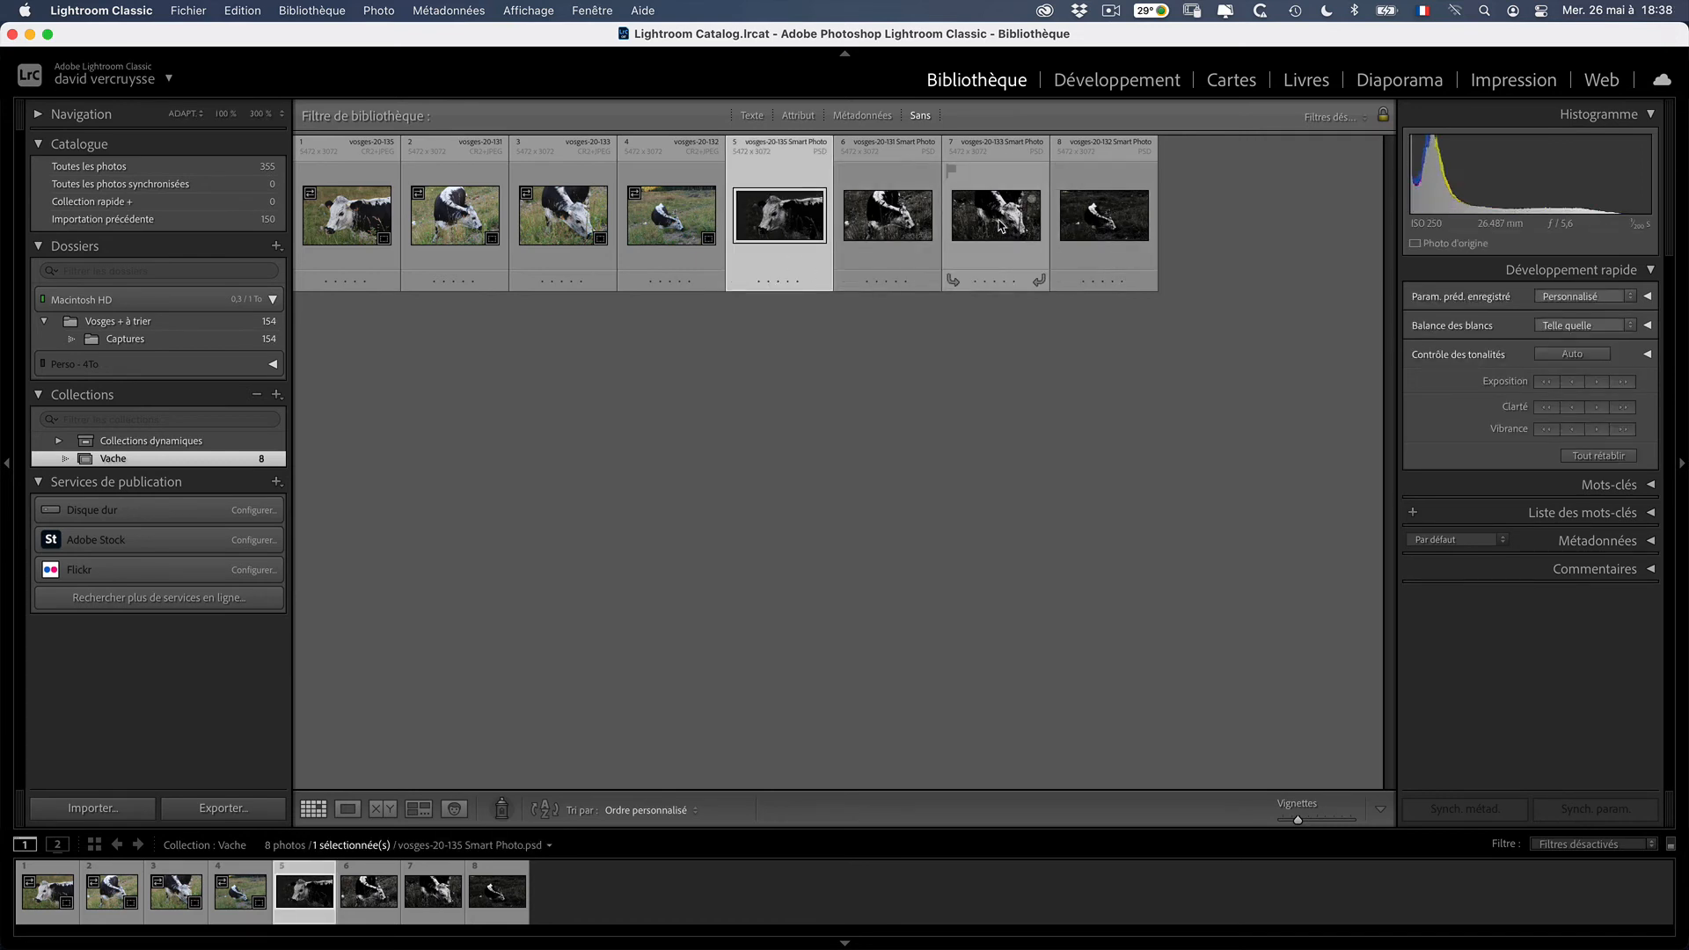
- Reopen the vosges-20-133 Smart Photo in ON1 Effects 2021, editing the original file
{"action": "left_click", "coordinate": [1001, 280]}
{"action": "right_click", "coordinate": [979, 214]}
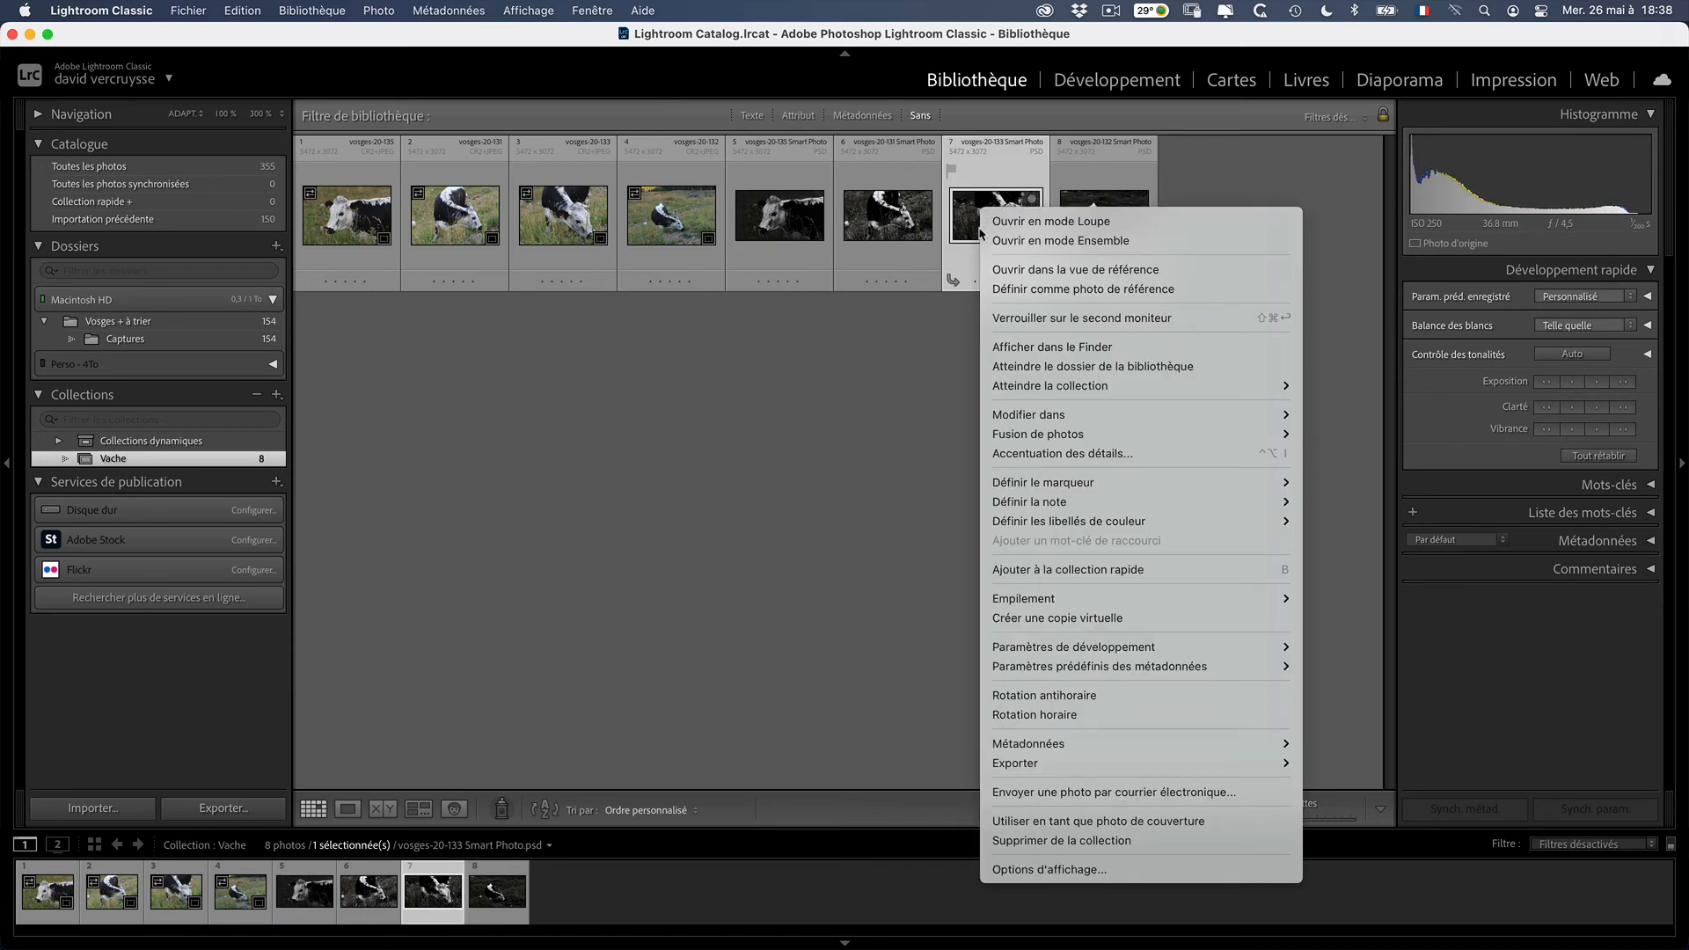
{"action": "mouse_move", "coordinate": [1232, 414]}
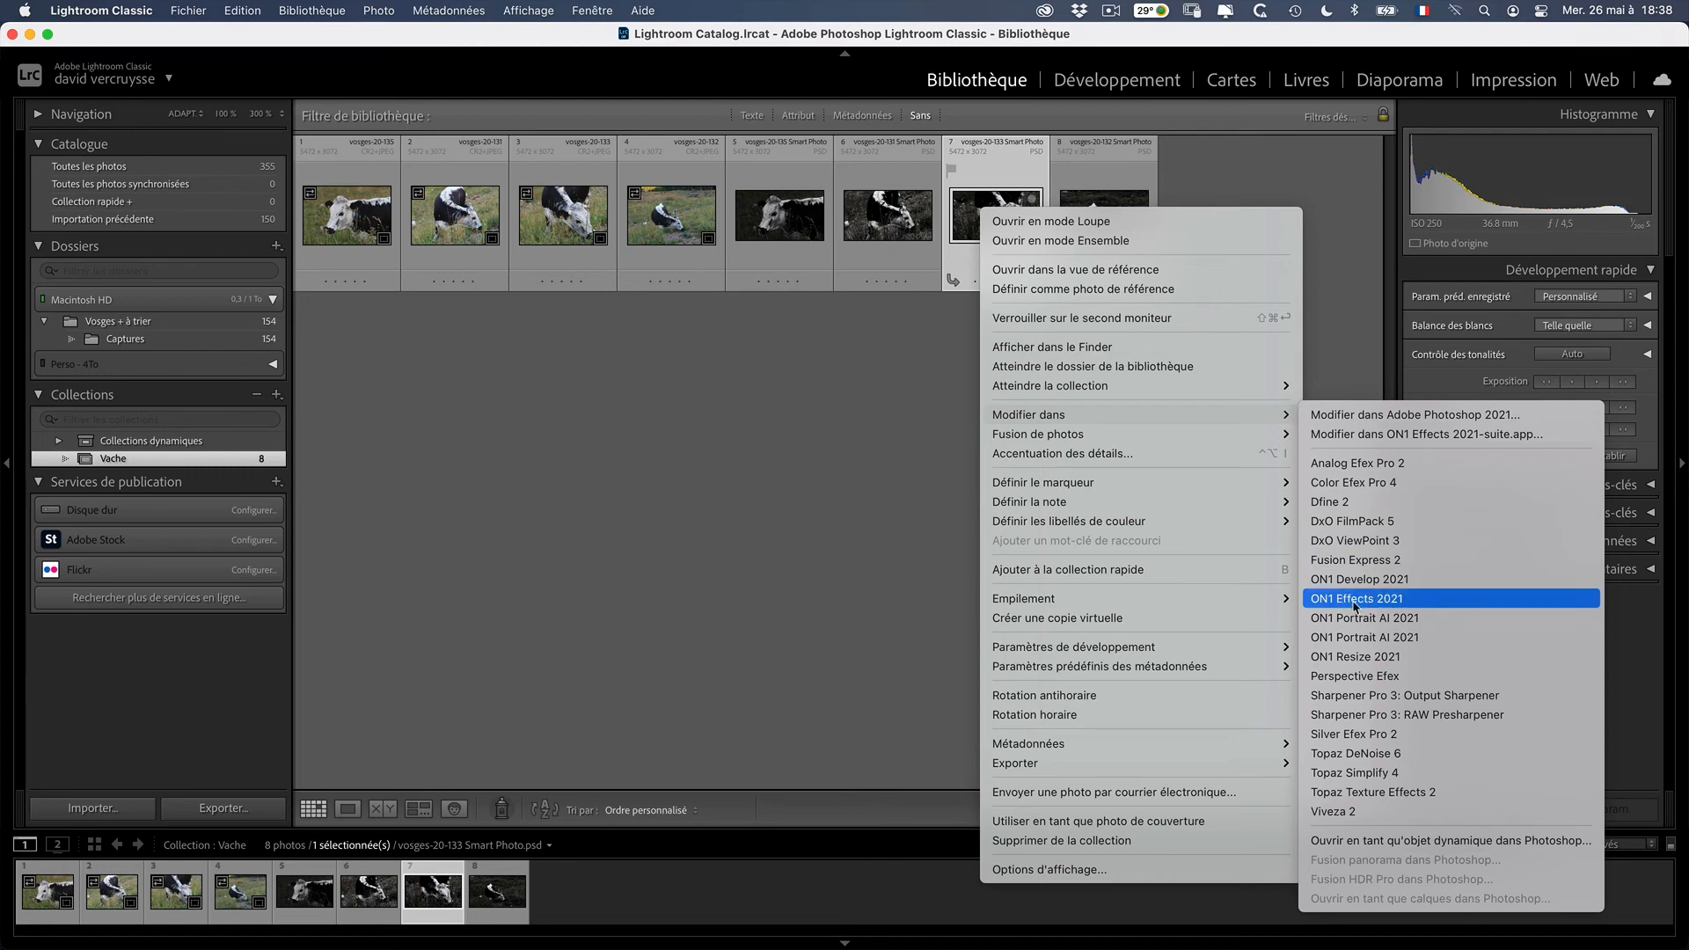
{"action": "left_click", "coordinate": [1358, 601]}
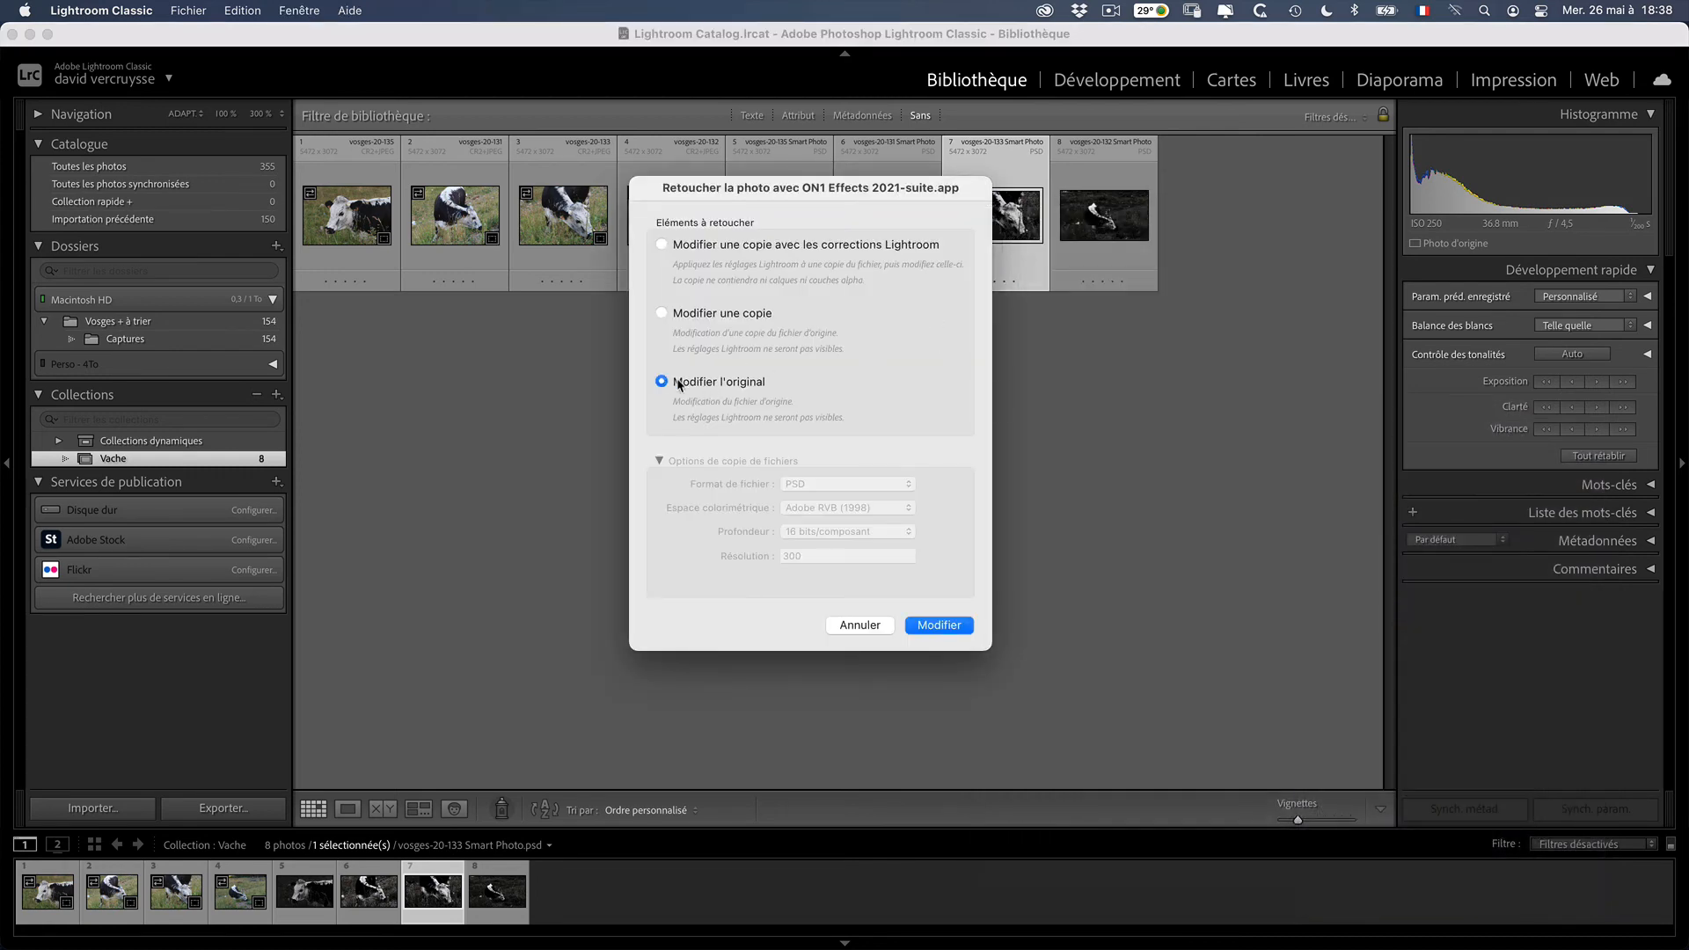
{"action": "left_click", "coordinate": [938, 627]}
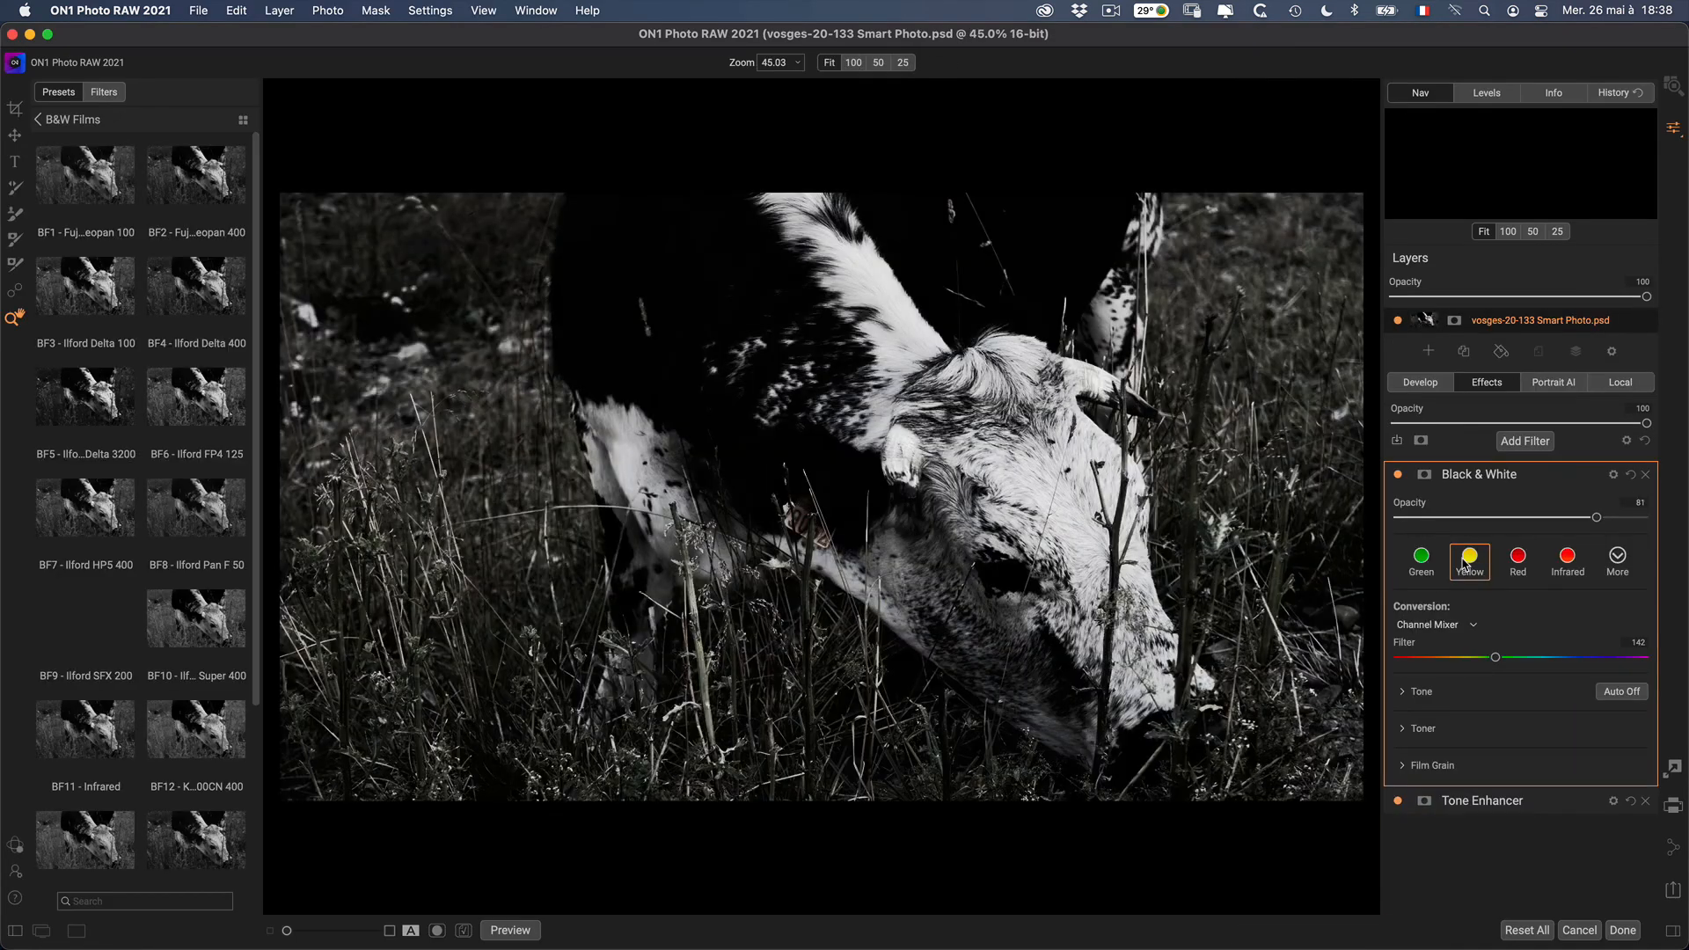
- Try the Green and Yellow styles of the Black & White filter, and apply the Red style
{"action": "left_click", "coordinate": [1426, 561]}
{"action": "left_click", "coordinate": [1469, 561]}
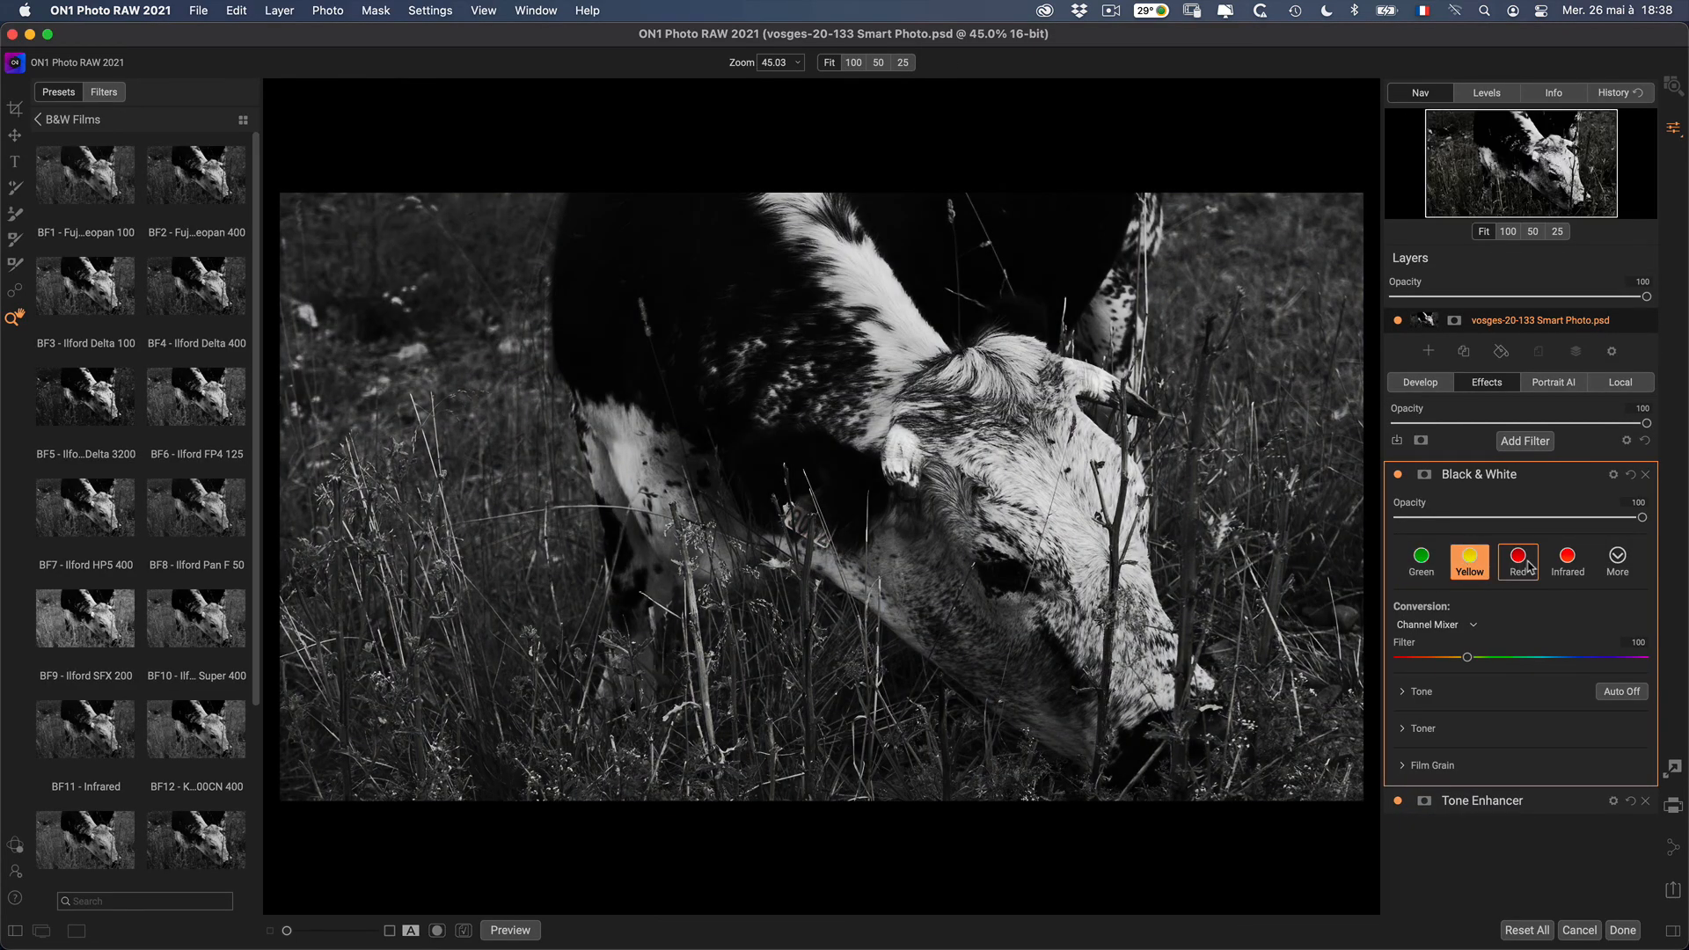
{"action": "left_click", "coordinate": [1518, 561]}
- Add a LUTs filter, try the Branagh style, apply Campari, and finish the edit
{"action": "left_click", "coordinate": [1525, 441]}
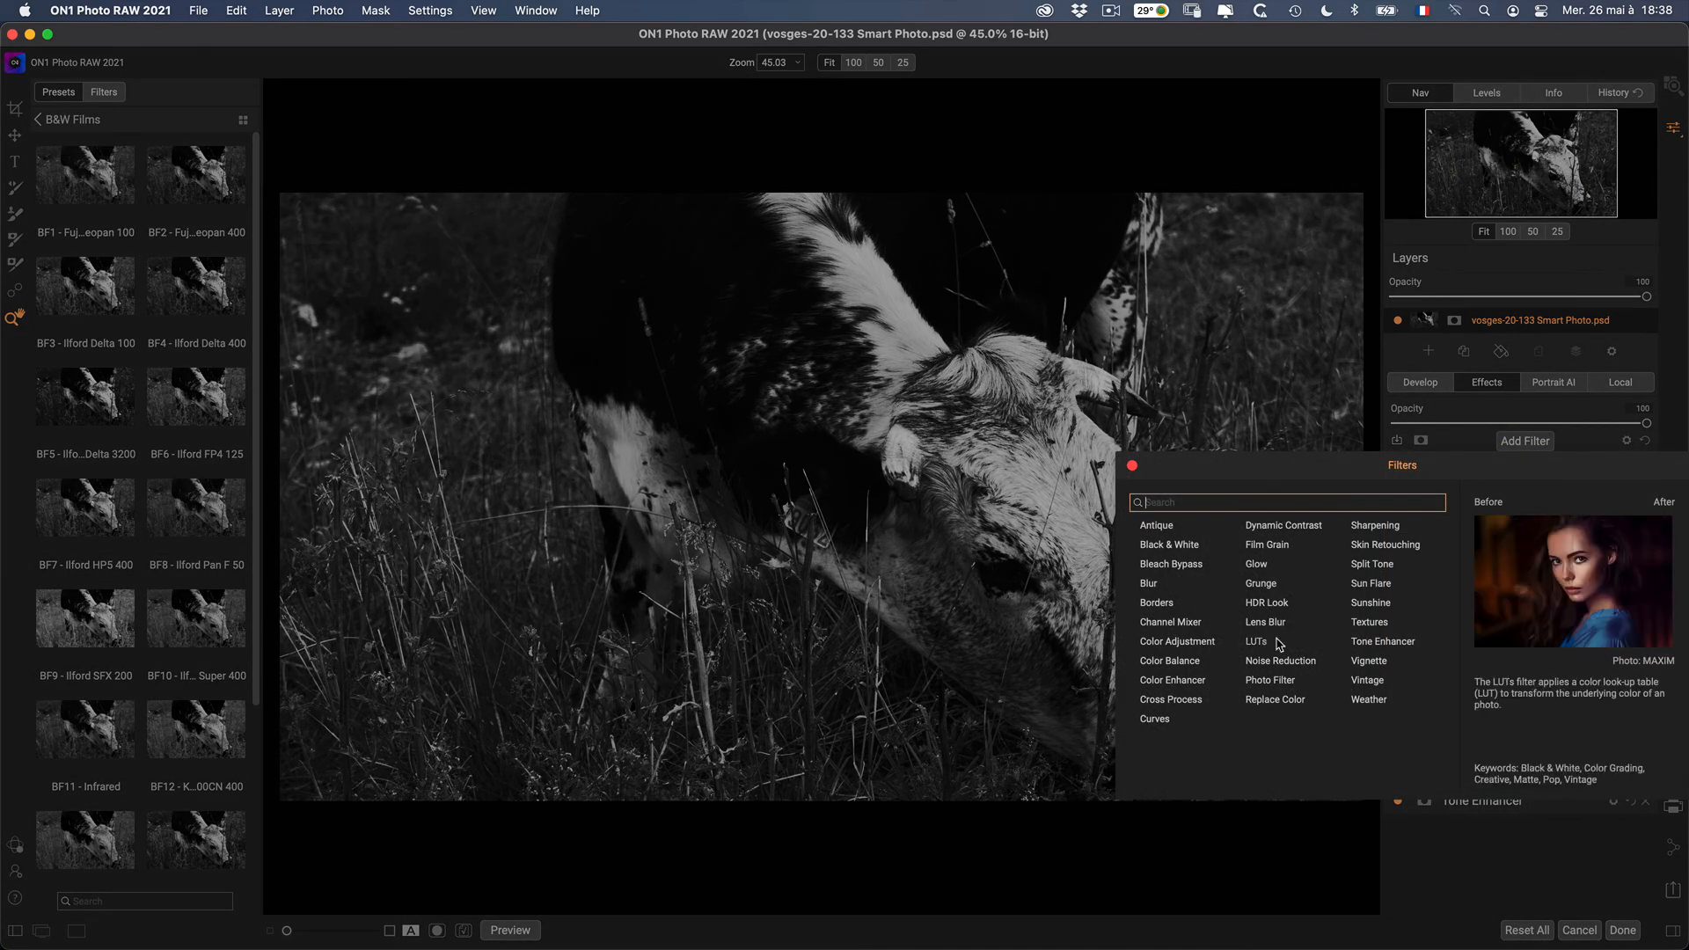
{"action": "left_click", "coordinate": [1535, 557]}
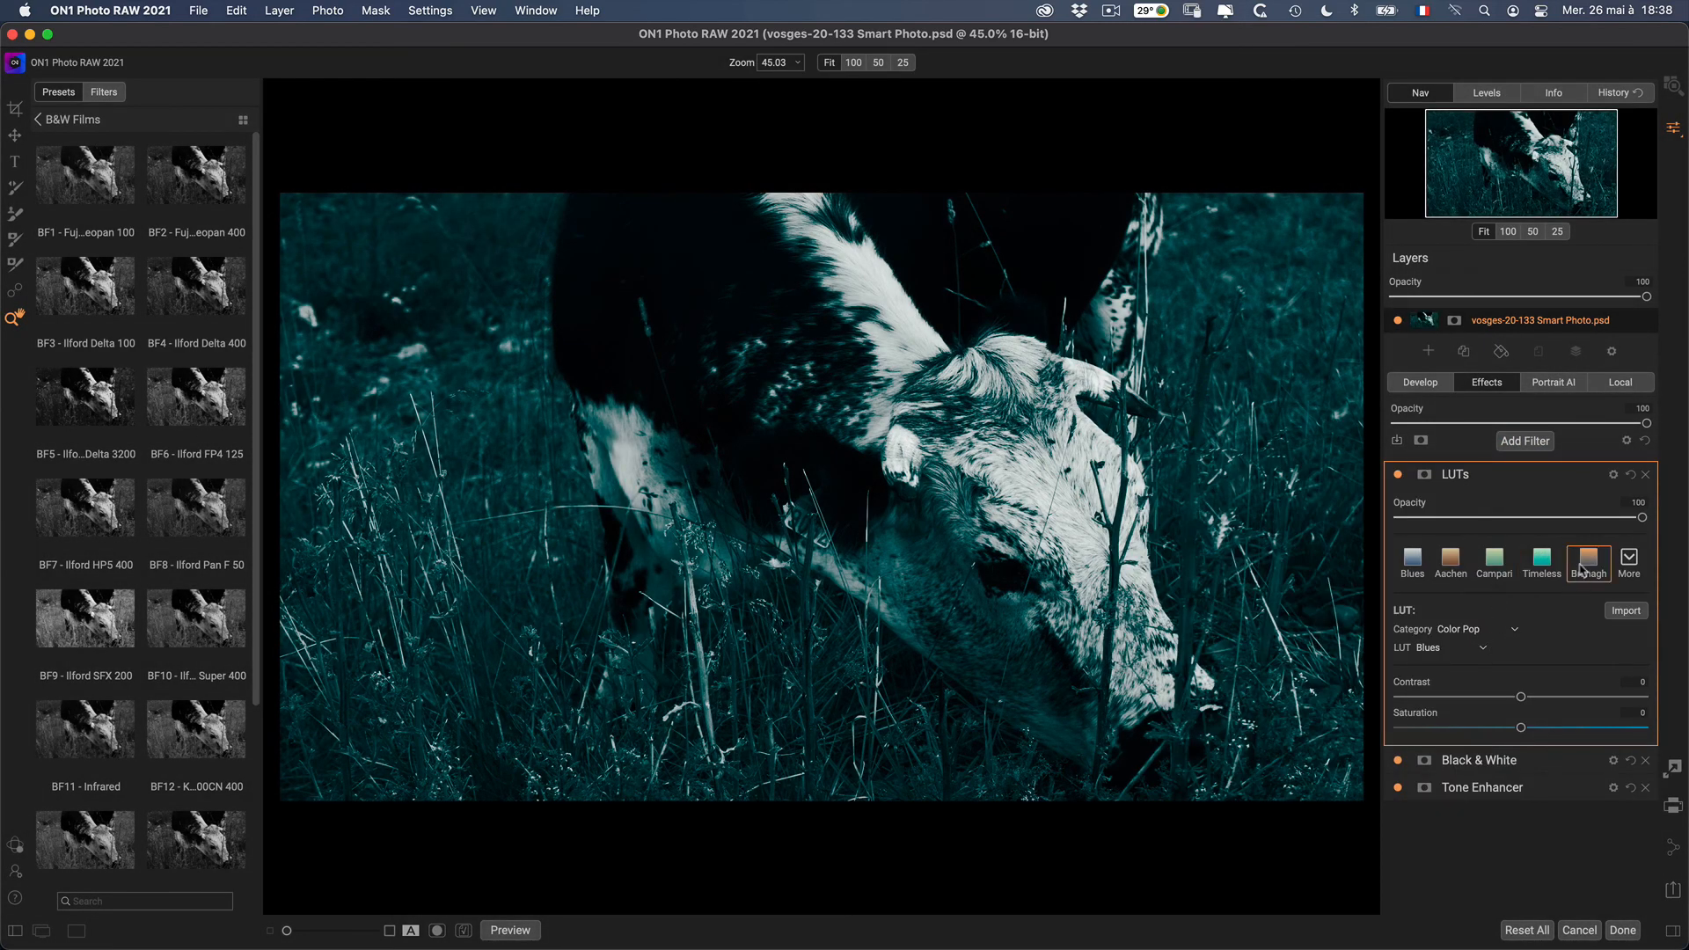
{"action": "left_click", "coordinate": [1581, 570]}
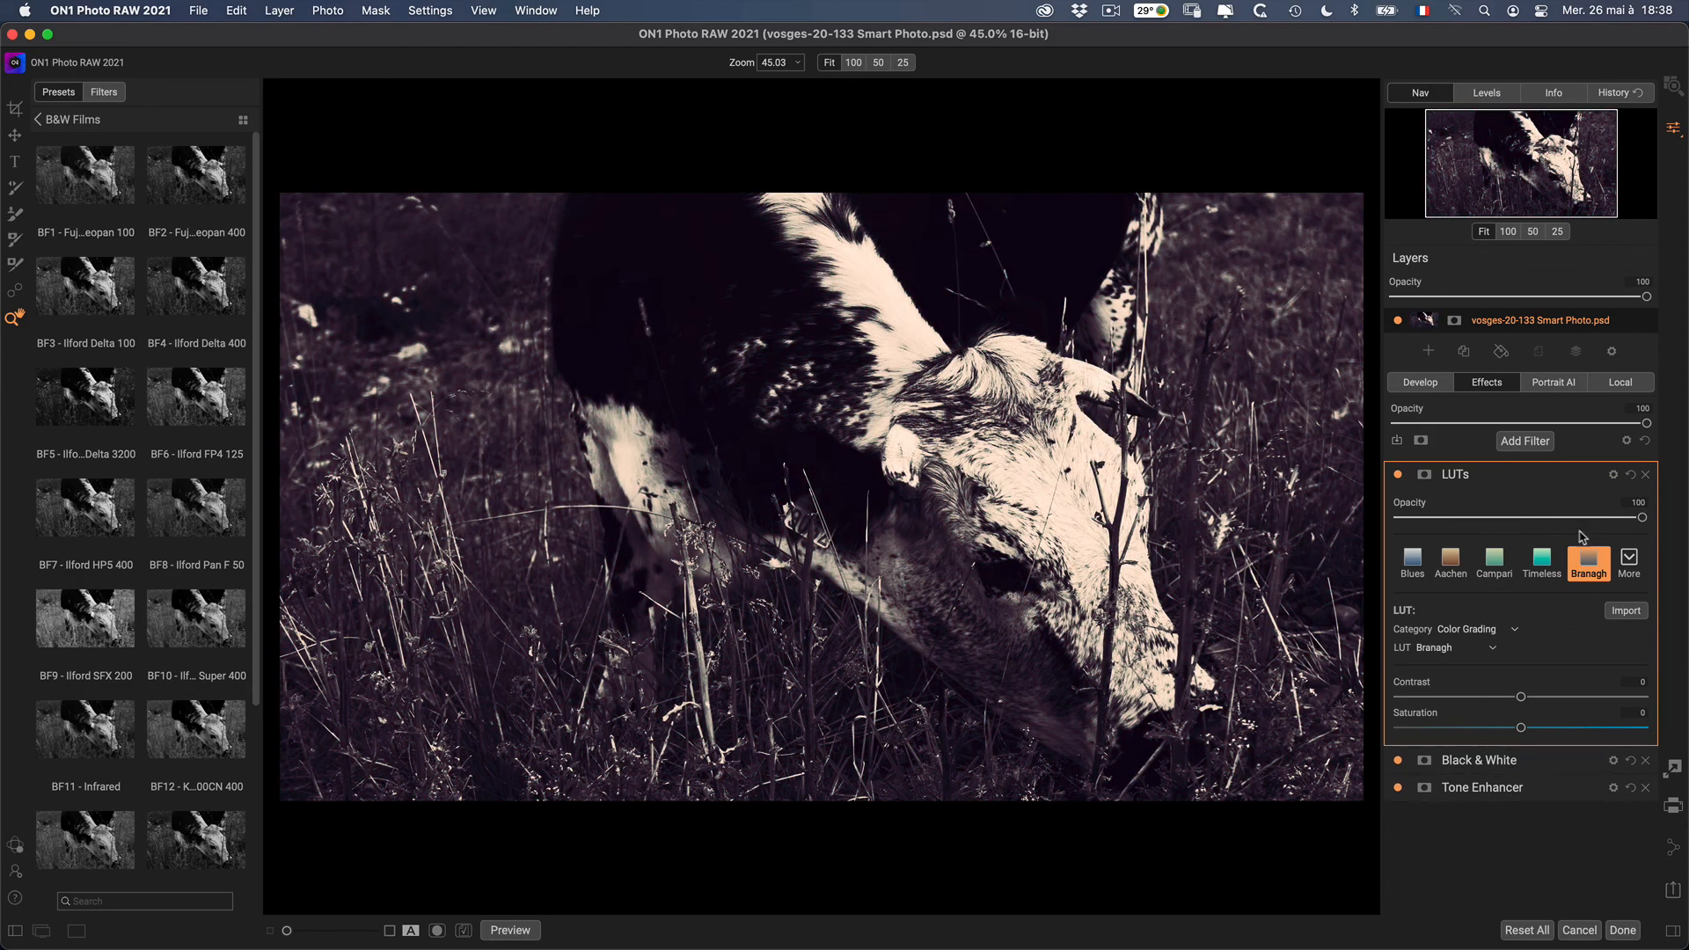
{"action": "left_click", "coordinate": [1628, 561]}
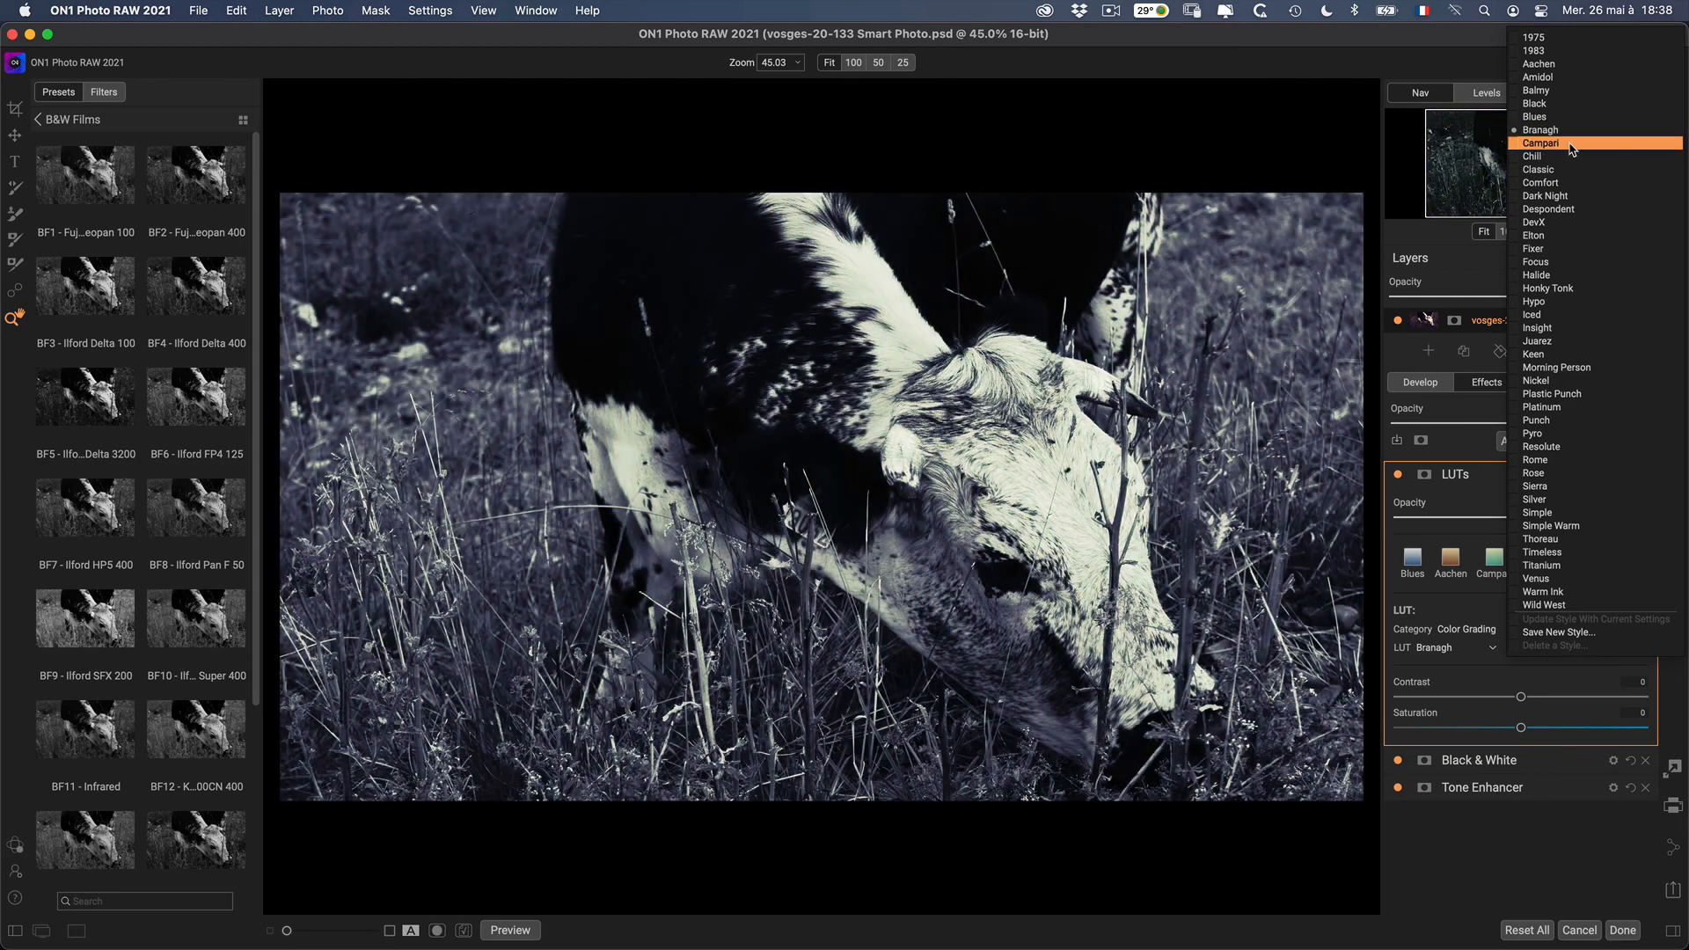
{"action": "left_click", "coordinate": [1572, 145]}
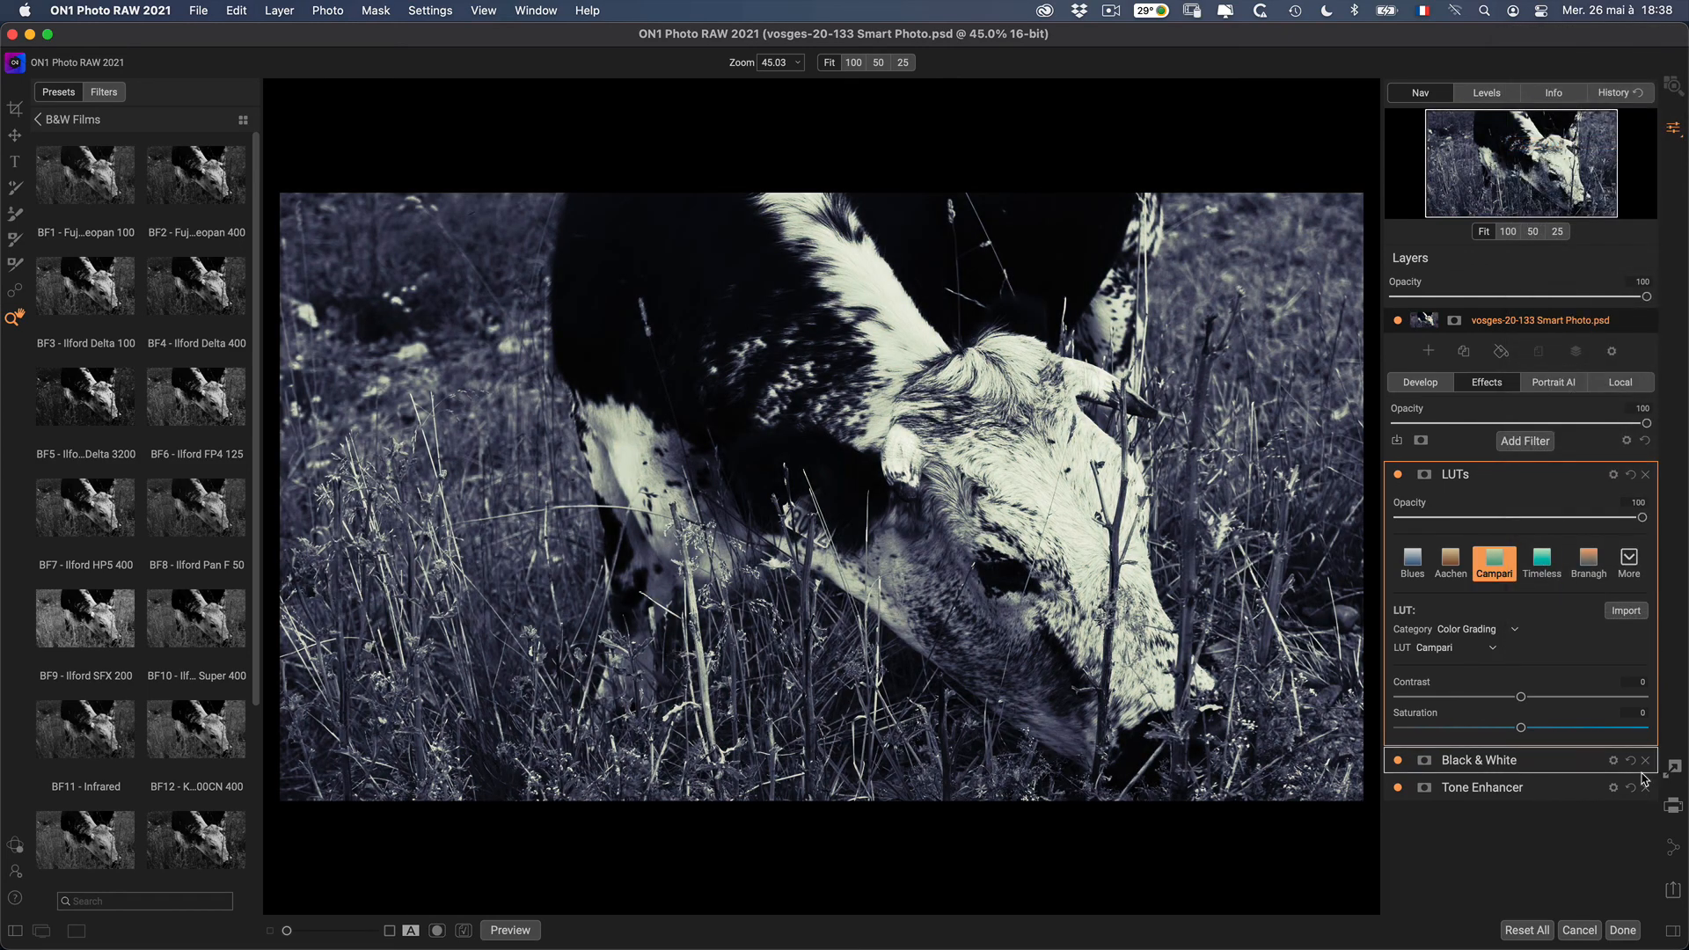
{"action": "left_click", "coordinate": [1616, 936]}
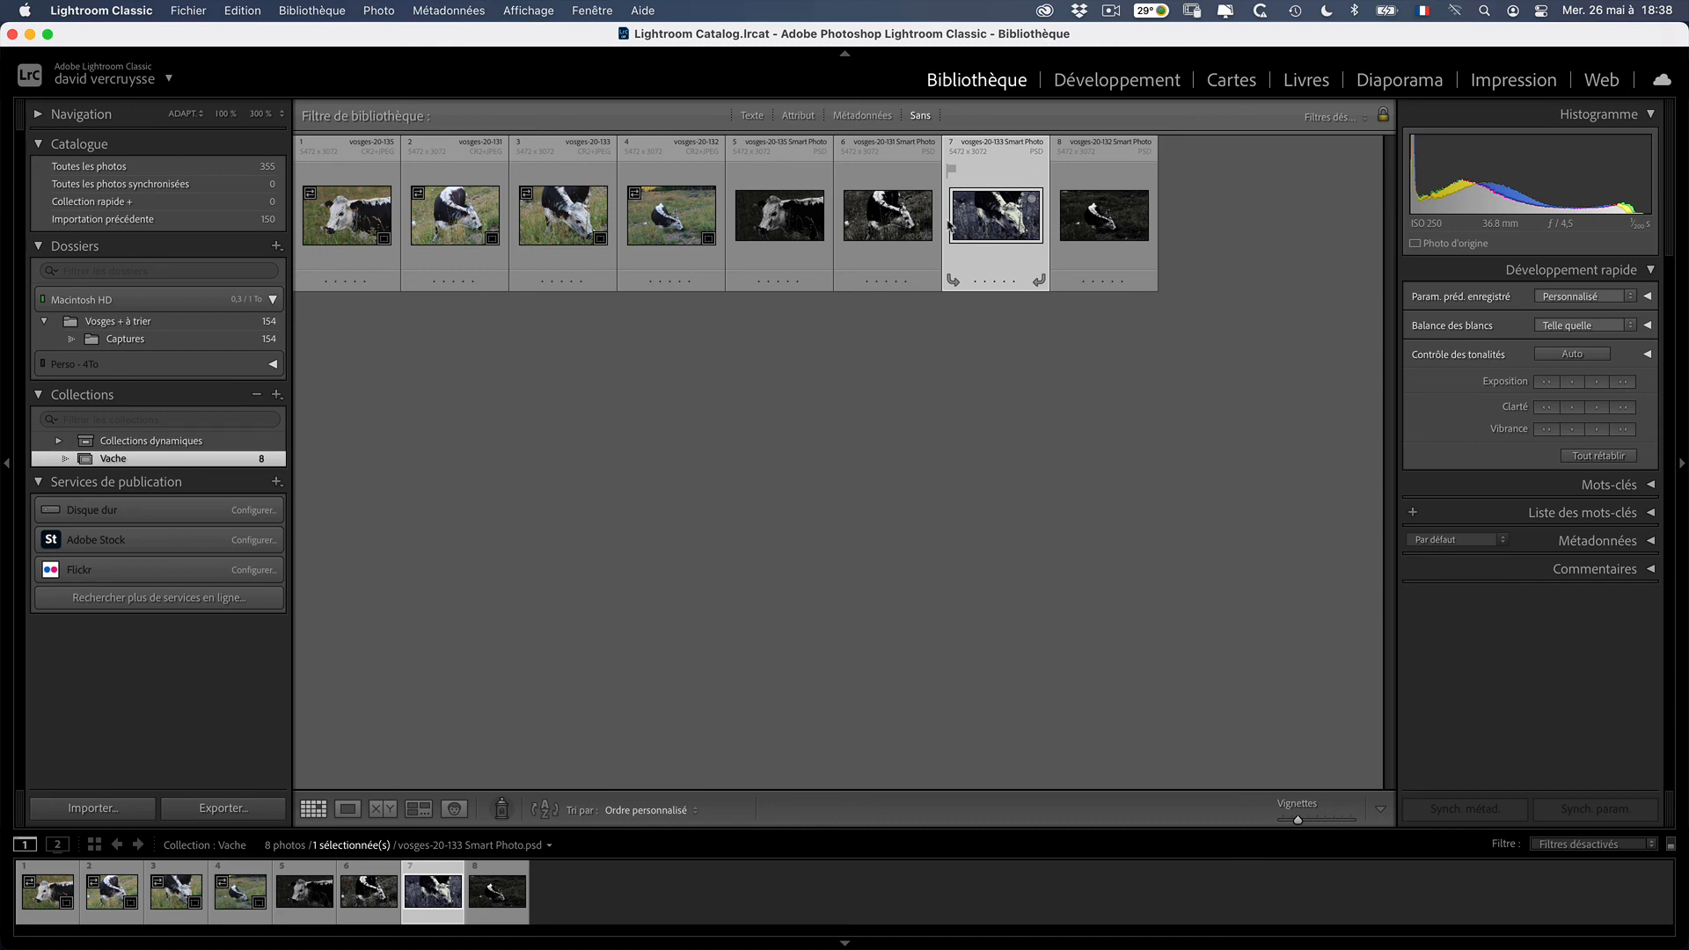
- Select the range of Smart Photo copies in the Vache collection, extending it to vosges-20-132
{"action": "left_click", "coordinate": [783, 225], "text": "shift"}
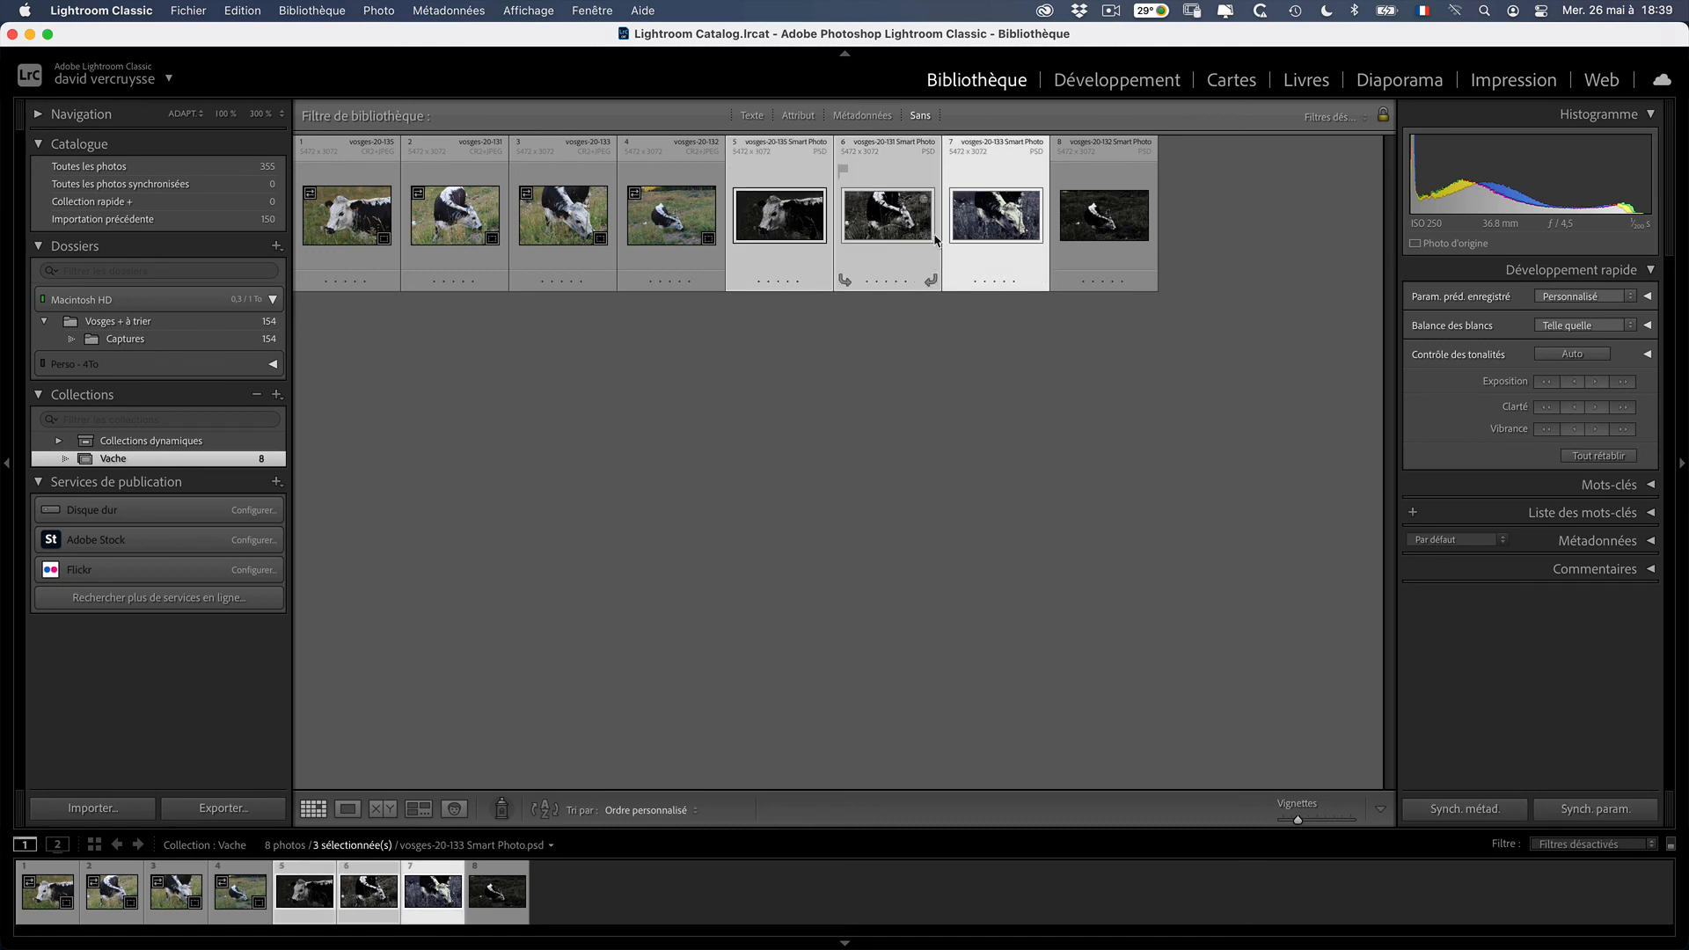
{"action": "left_click", "coordinate": [1081, 220], "text": "shift"}
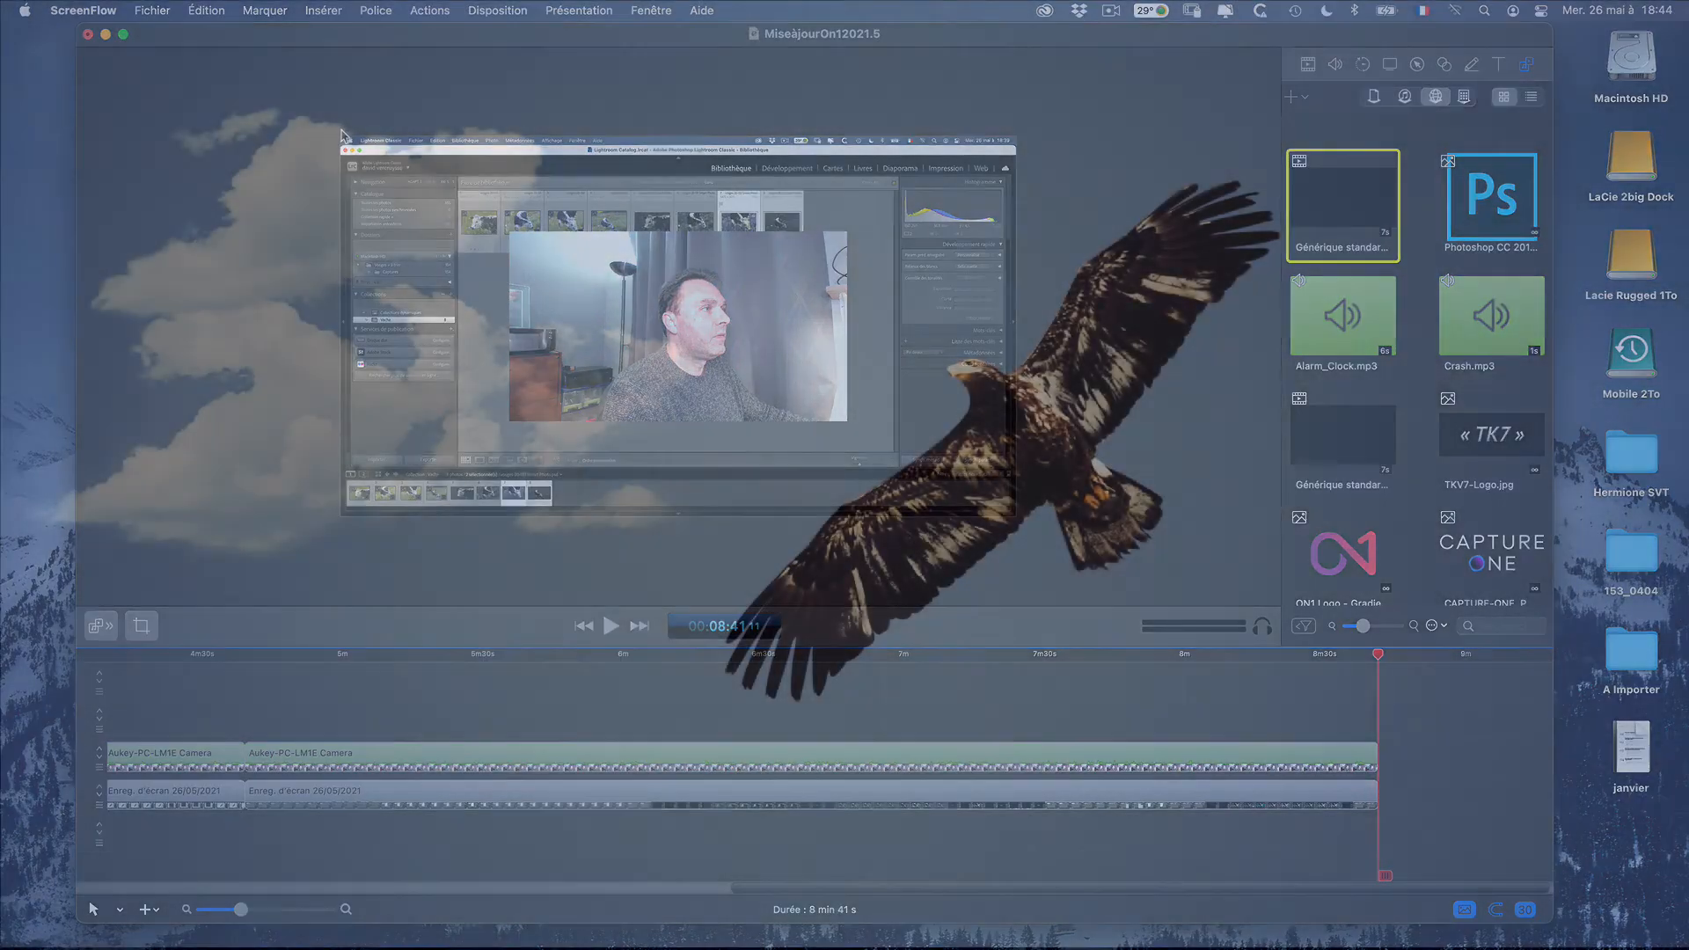